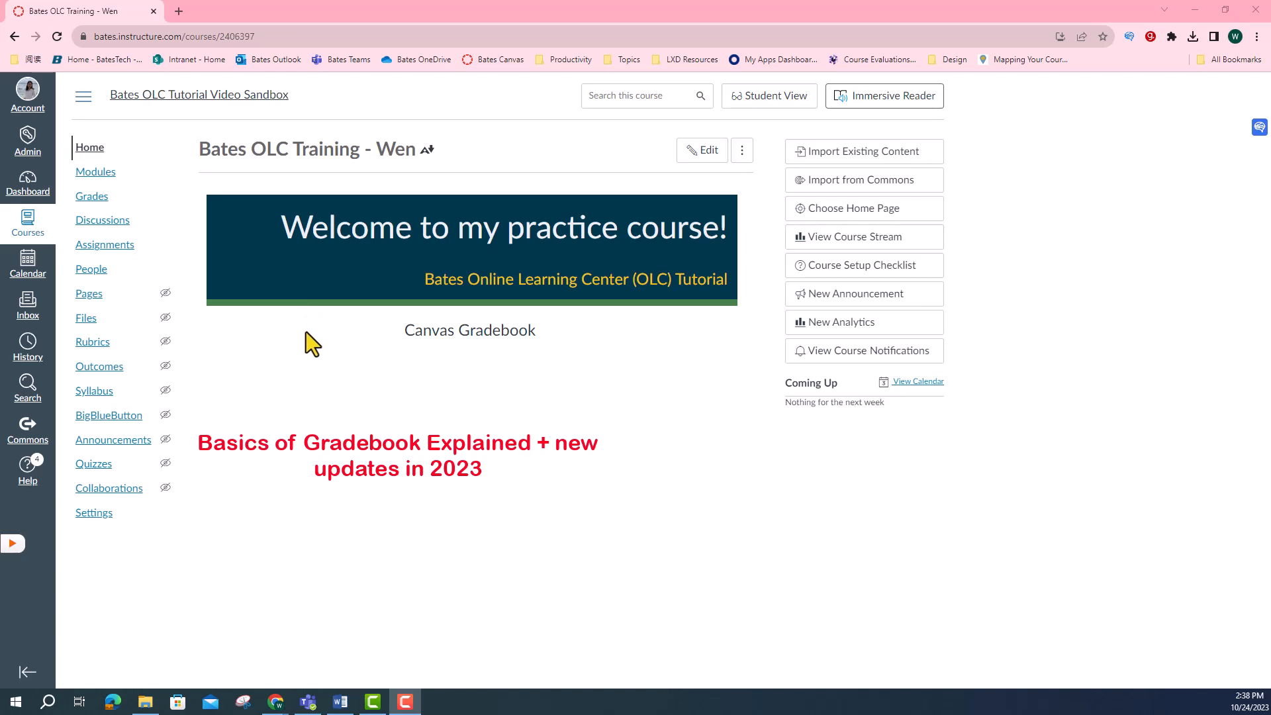
- Review the course's assignment groups and their weights, and examine the group and overall total columns in the gradebook
left_click(114, 246)
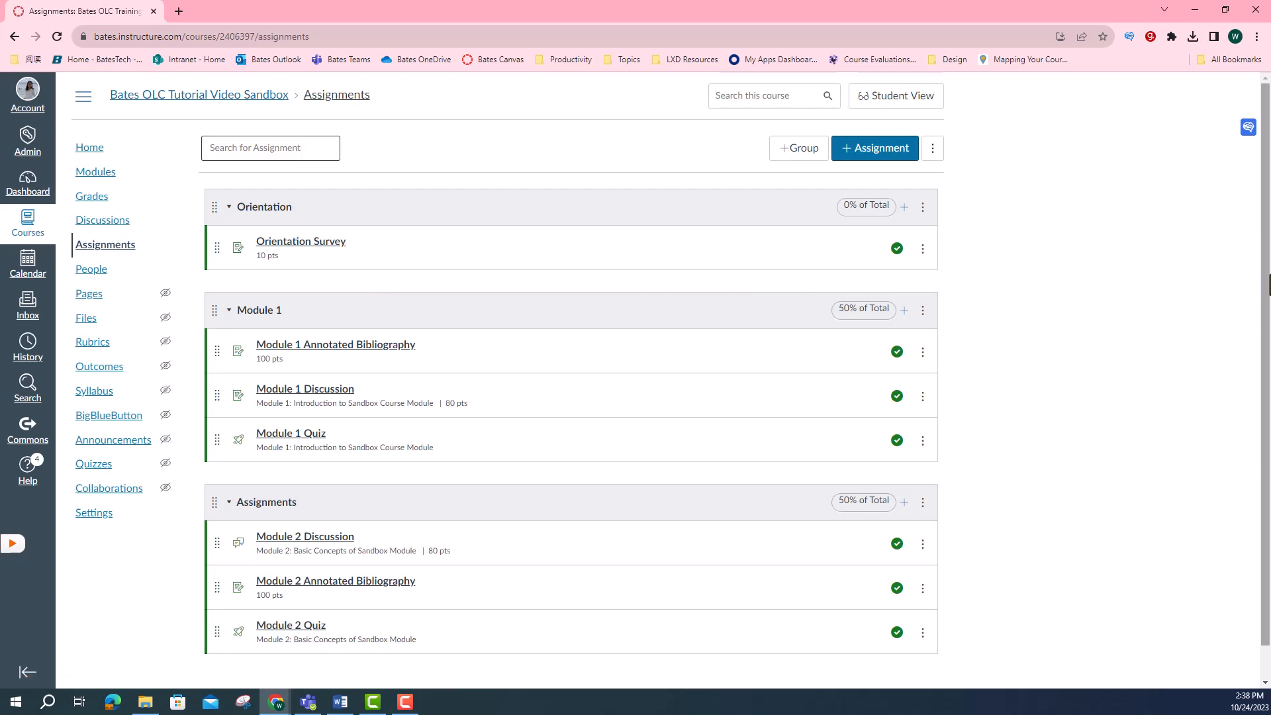
scroll(1266, 289, "down", 1)
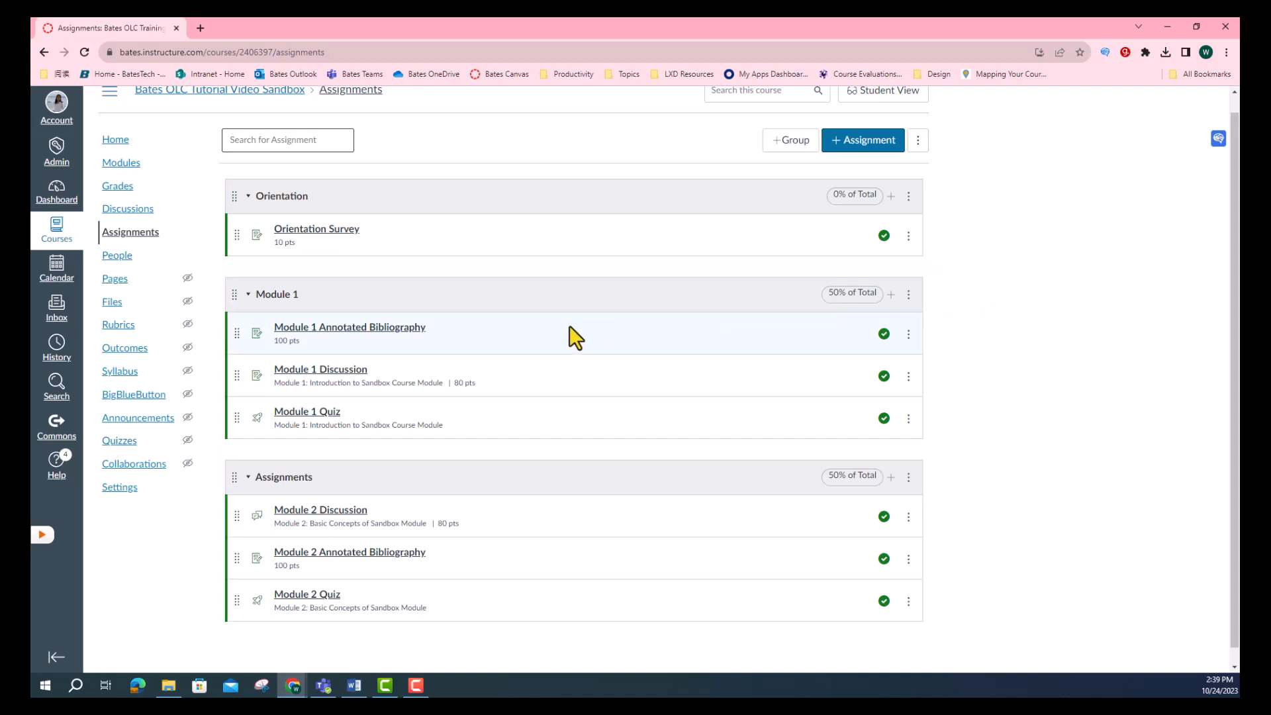
left_click(122, 194)
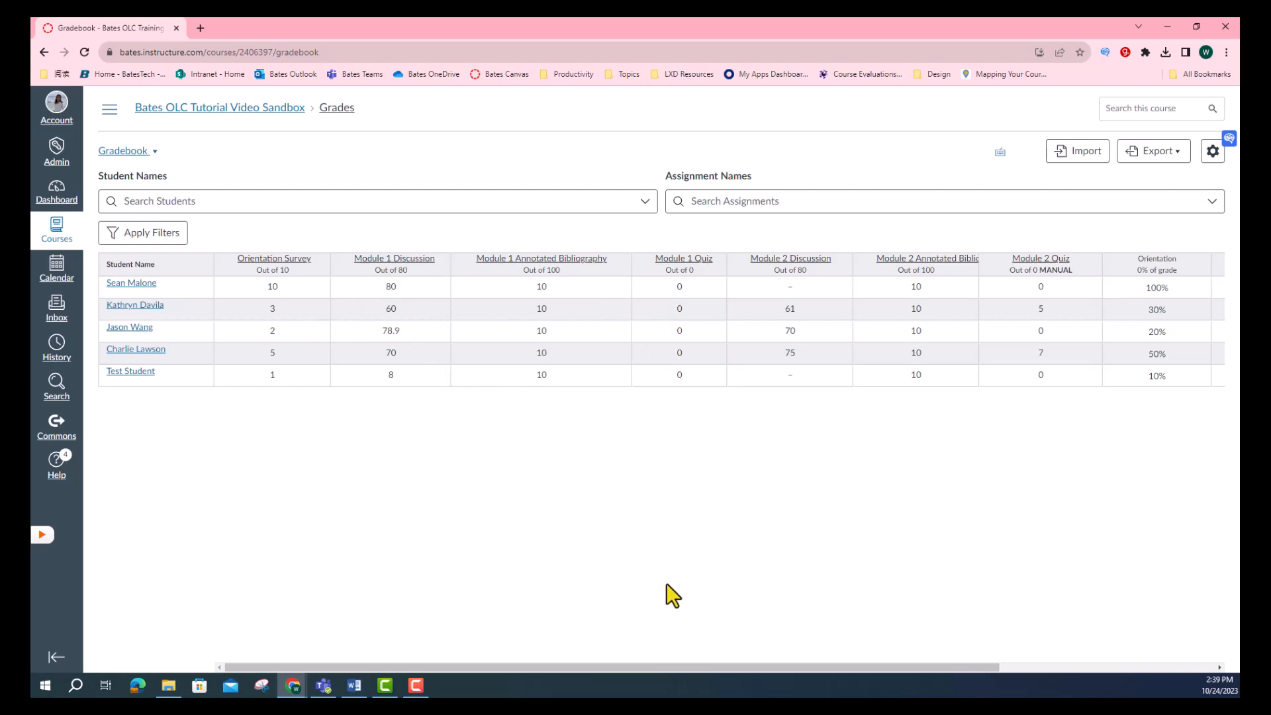
left_click_drag(665, 668, 855, 667)
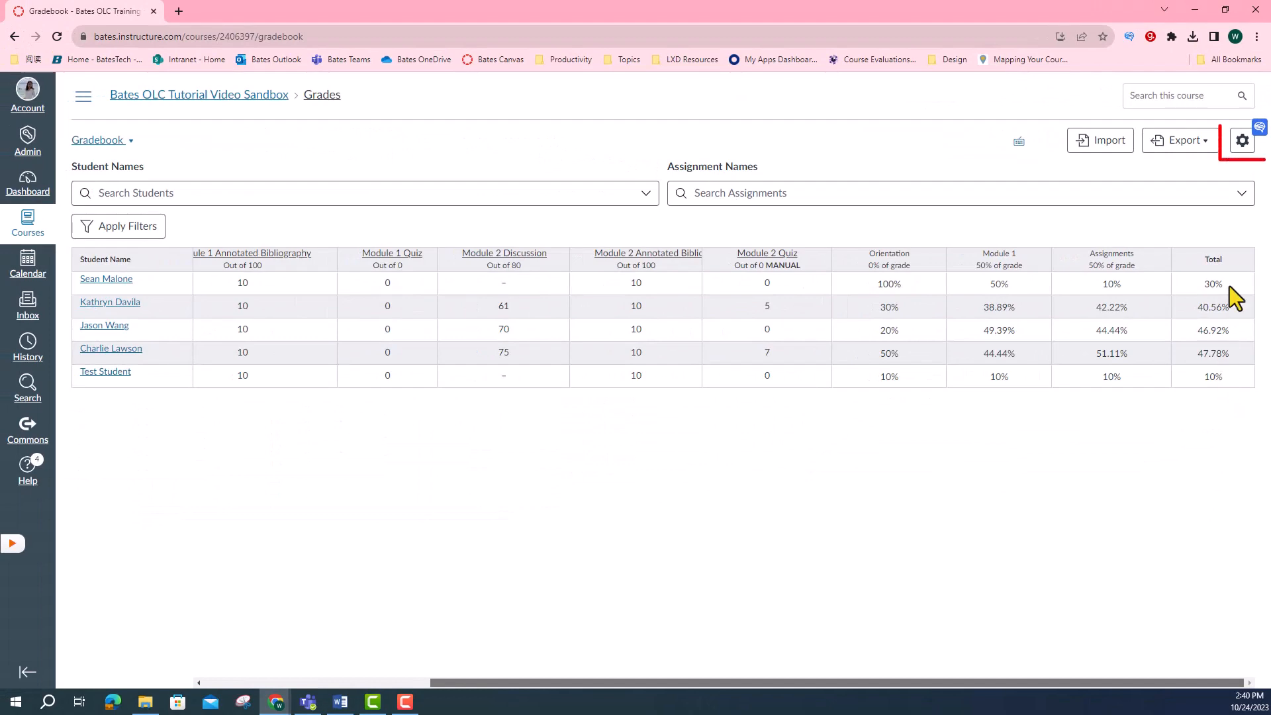
- Hide the assignment group totals in the gradebook's view options and apply the settings
left_click(1243, 142)
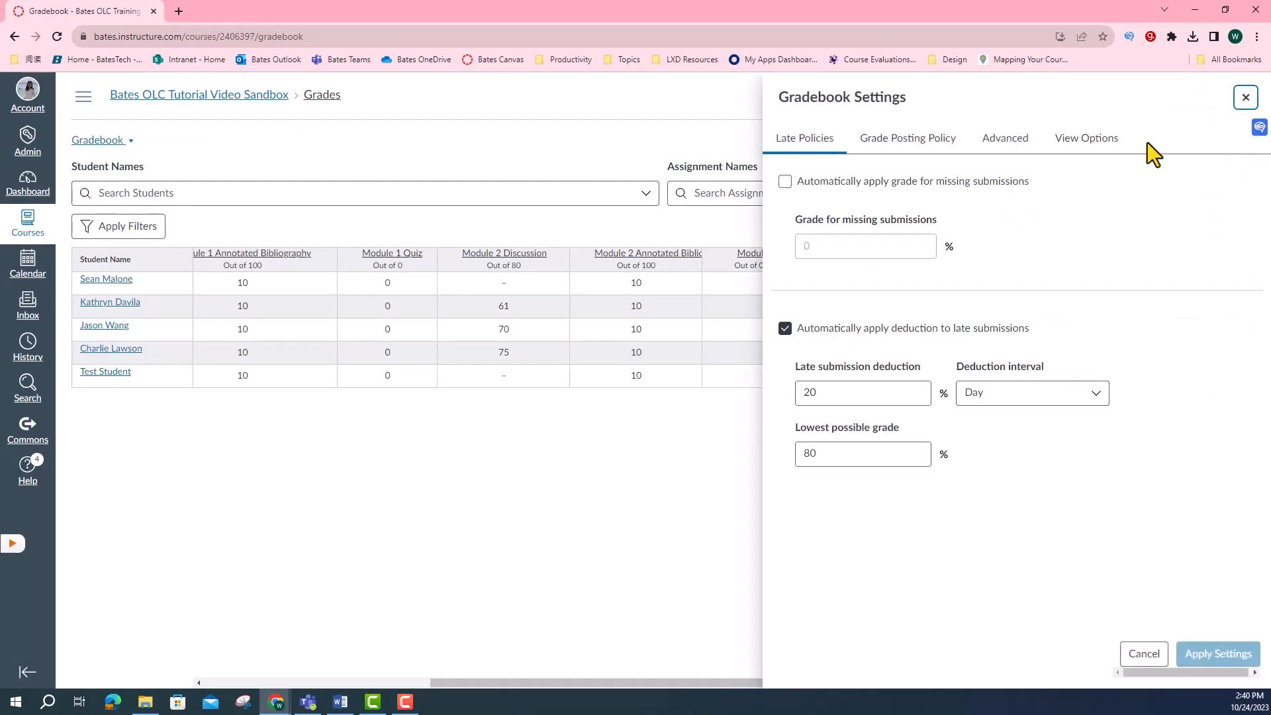
left_click(1107, 147)
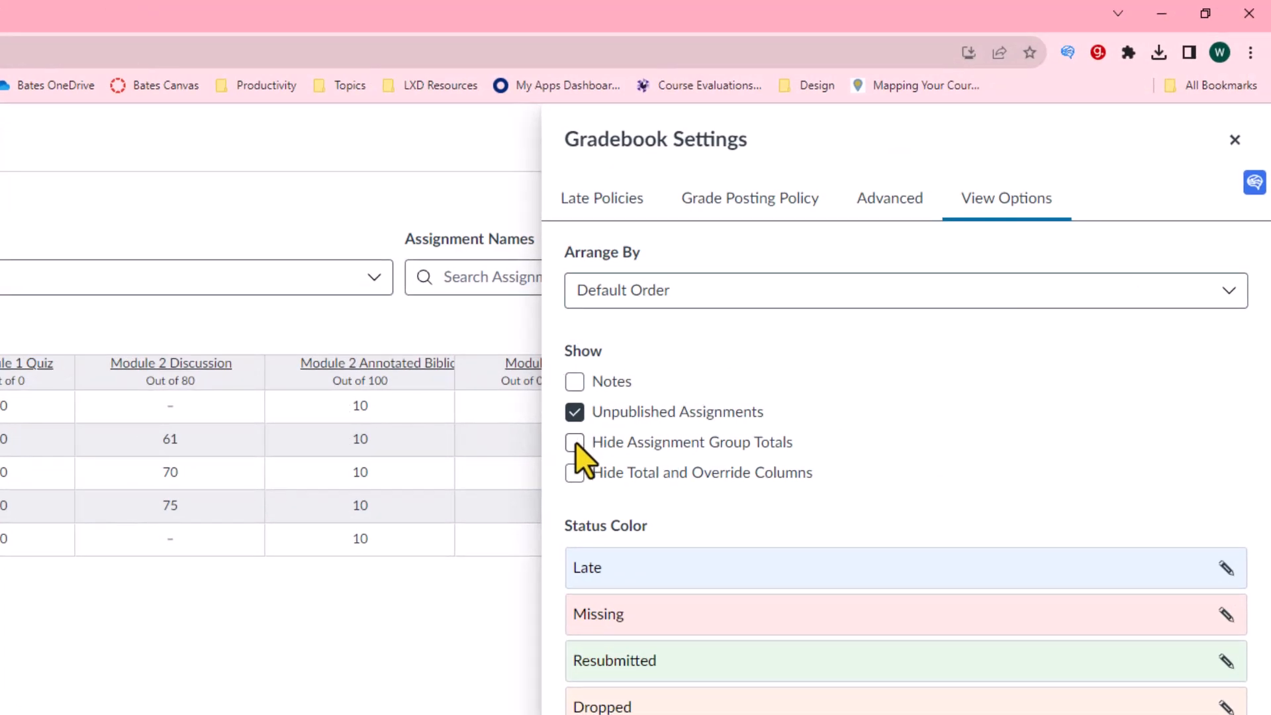
left_click(575, 442)
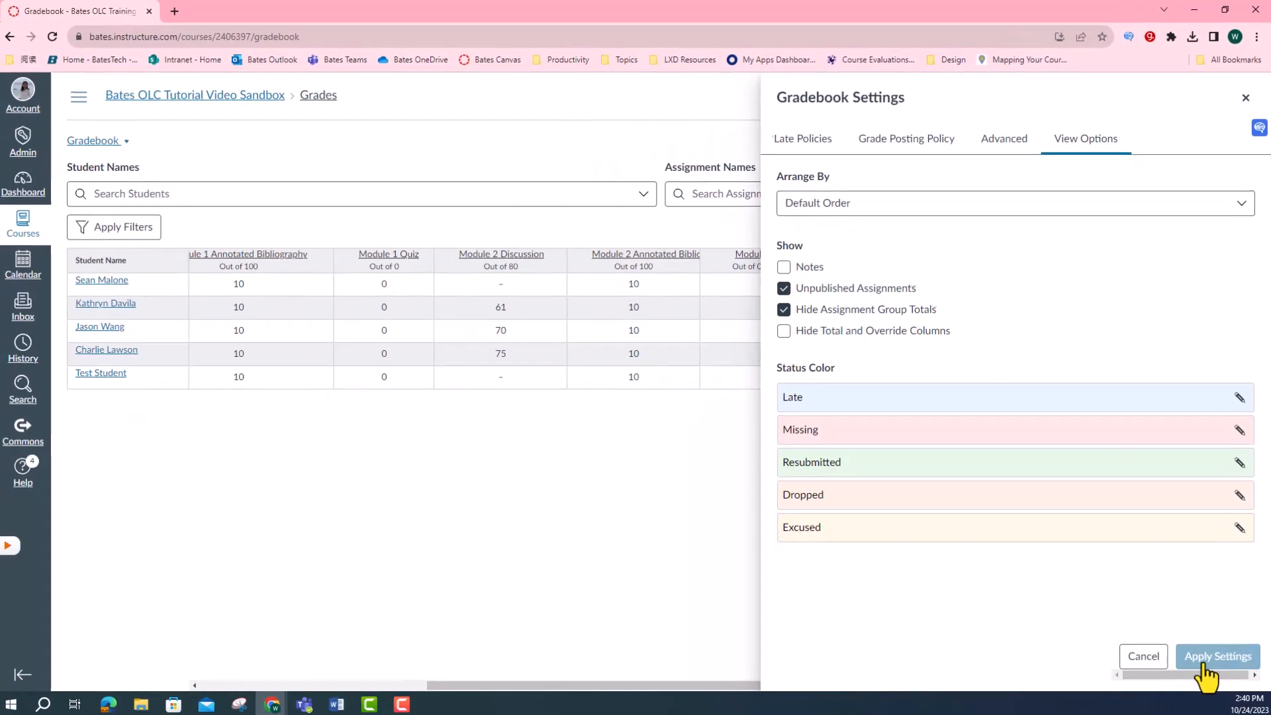
left_click(1202, 654)
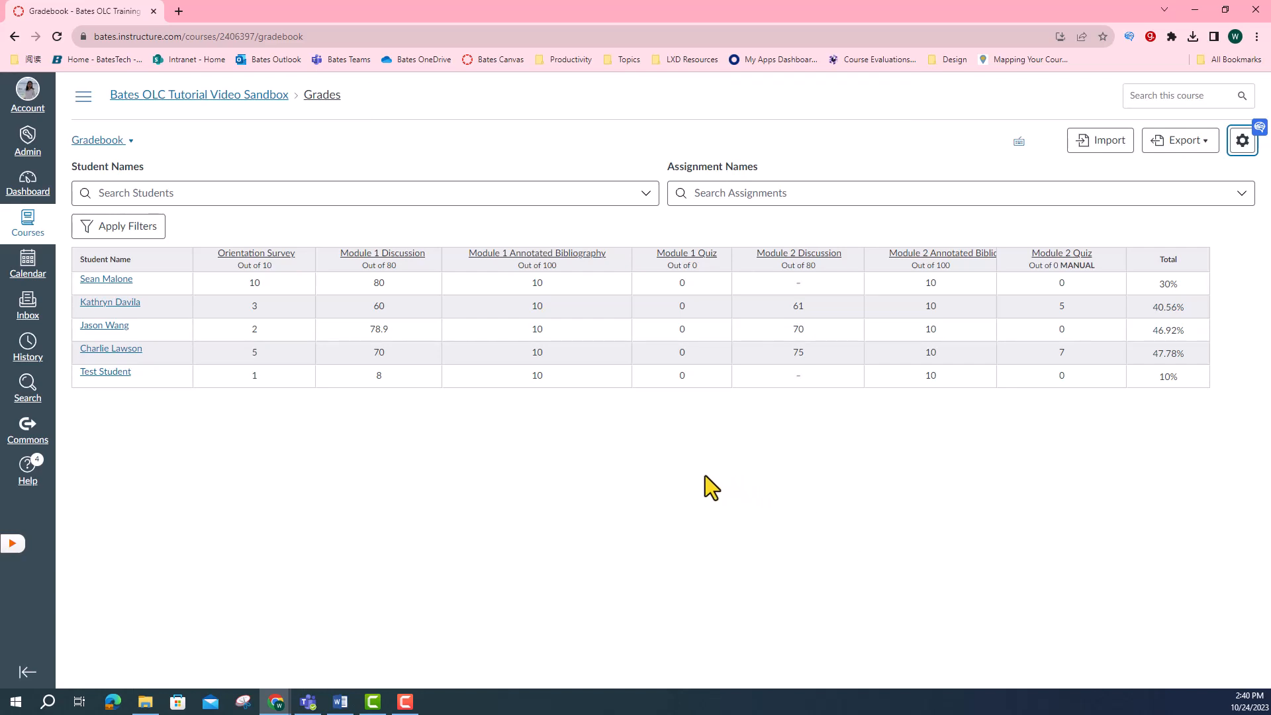
- Examine the available gradebook views and the student and assignment search lists
left_click(122, 141)
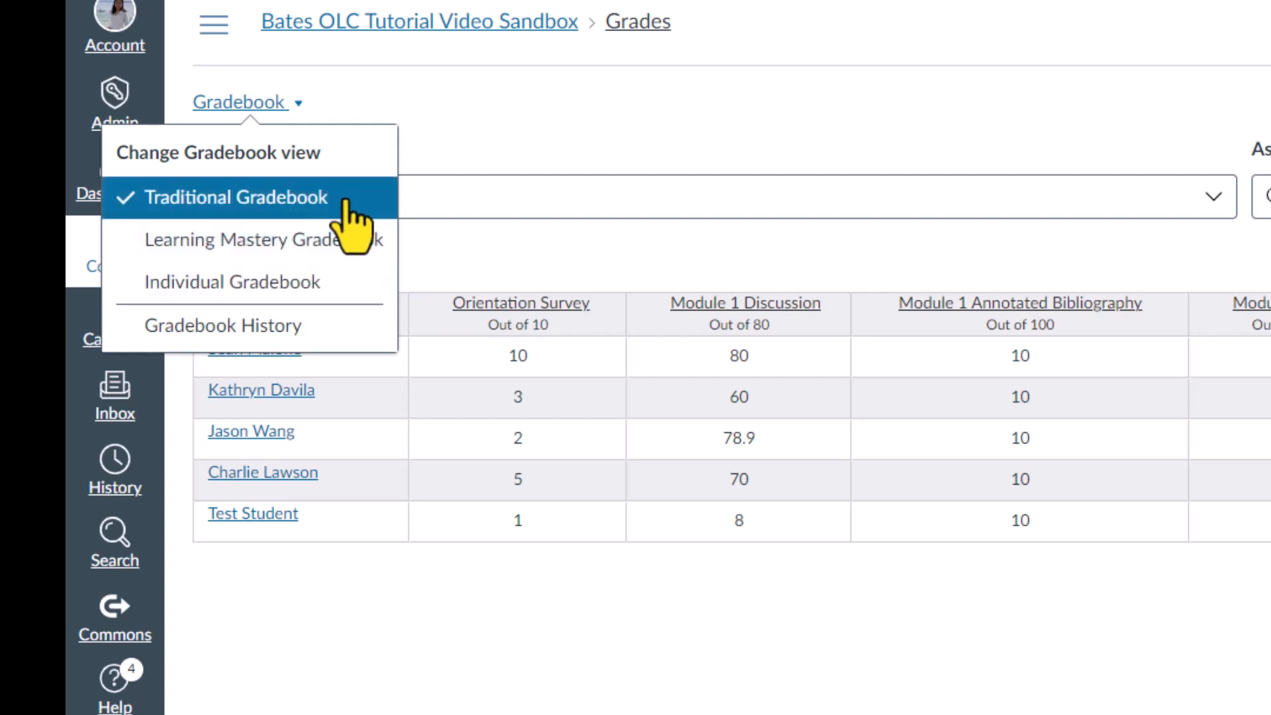
left_click(516, 135)
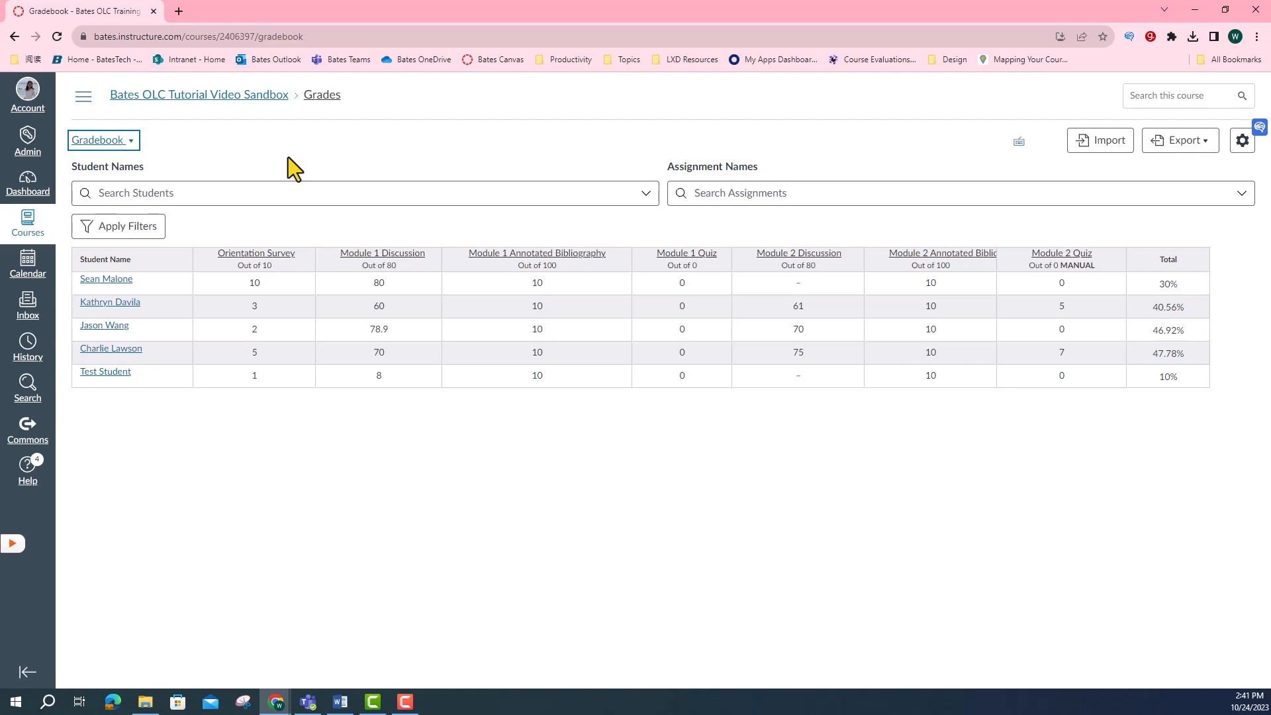
left_click(290, 194)
left_click(799, 199)
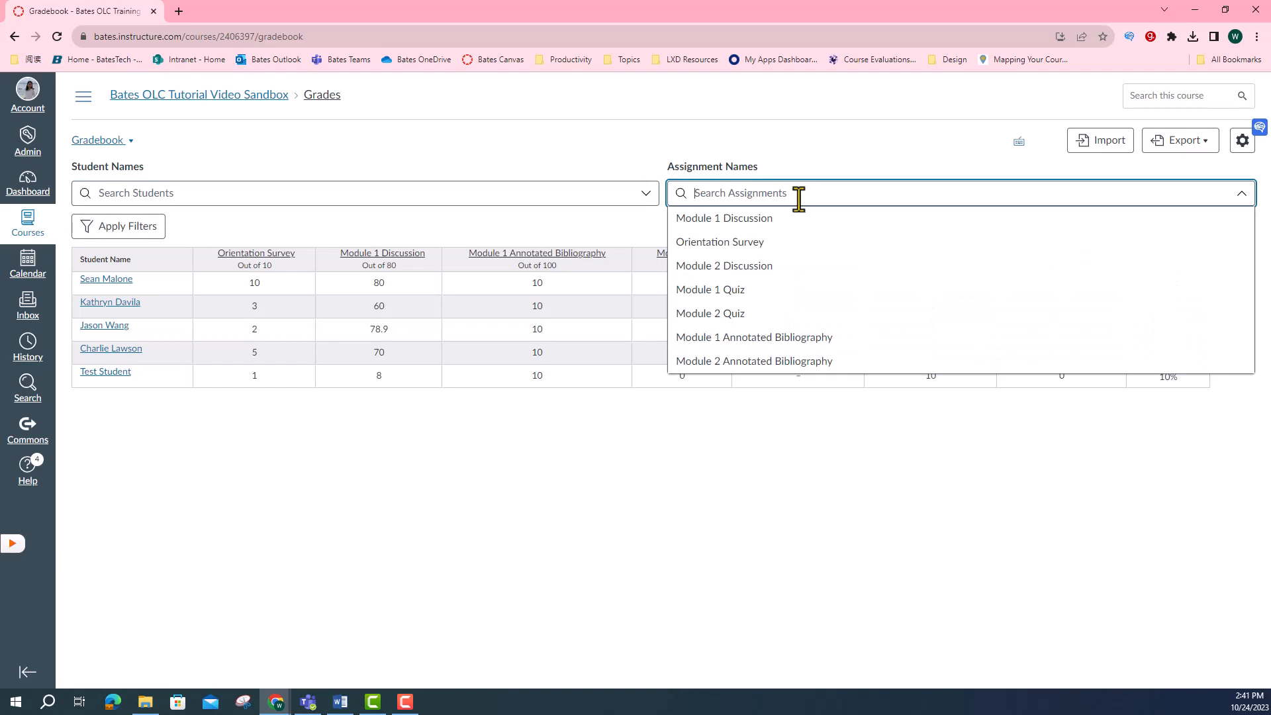
- Examine the available gradebook filters, including the Status filter, without applying one
left_click(140, 228)
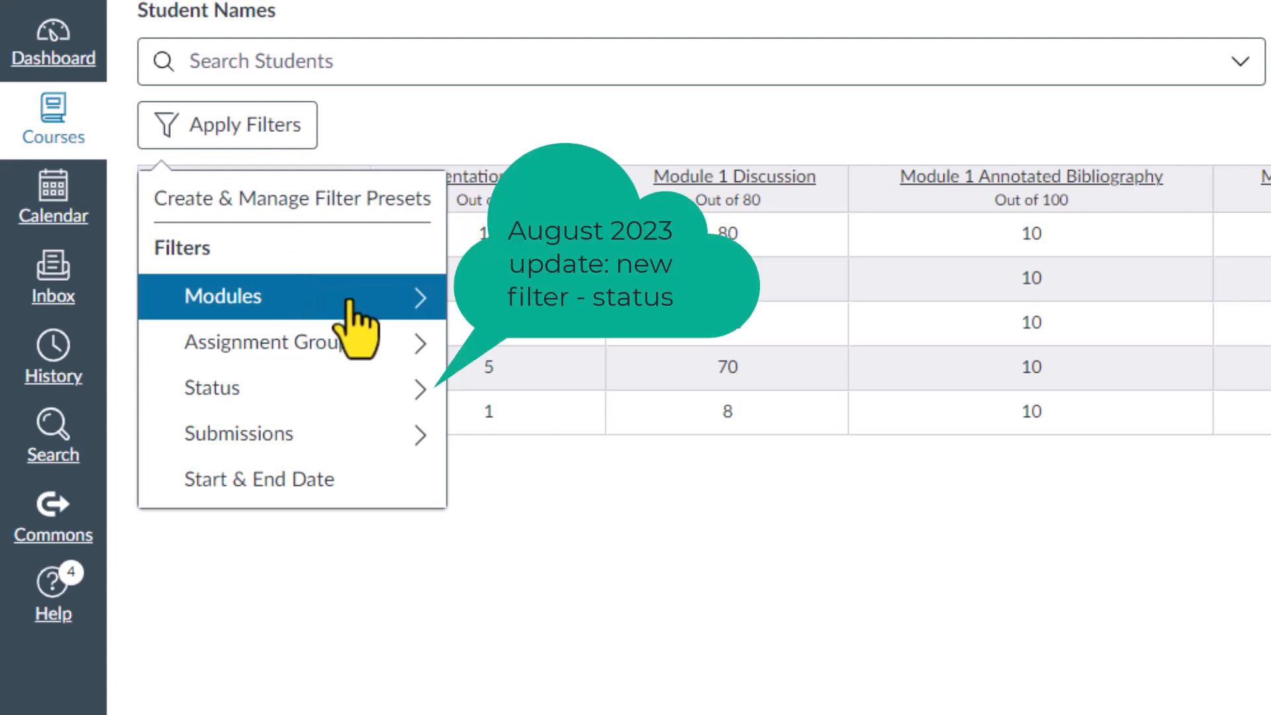
left_click(380, 389)
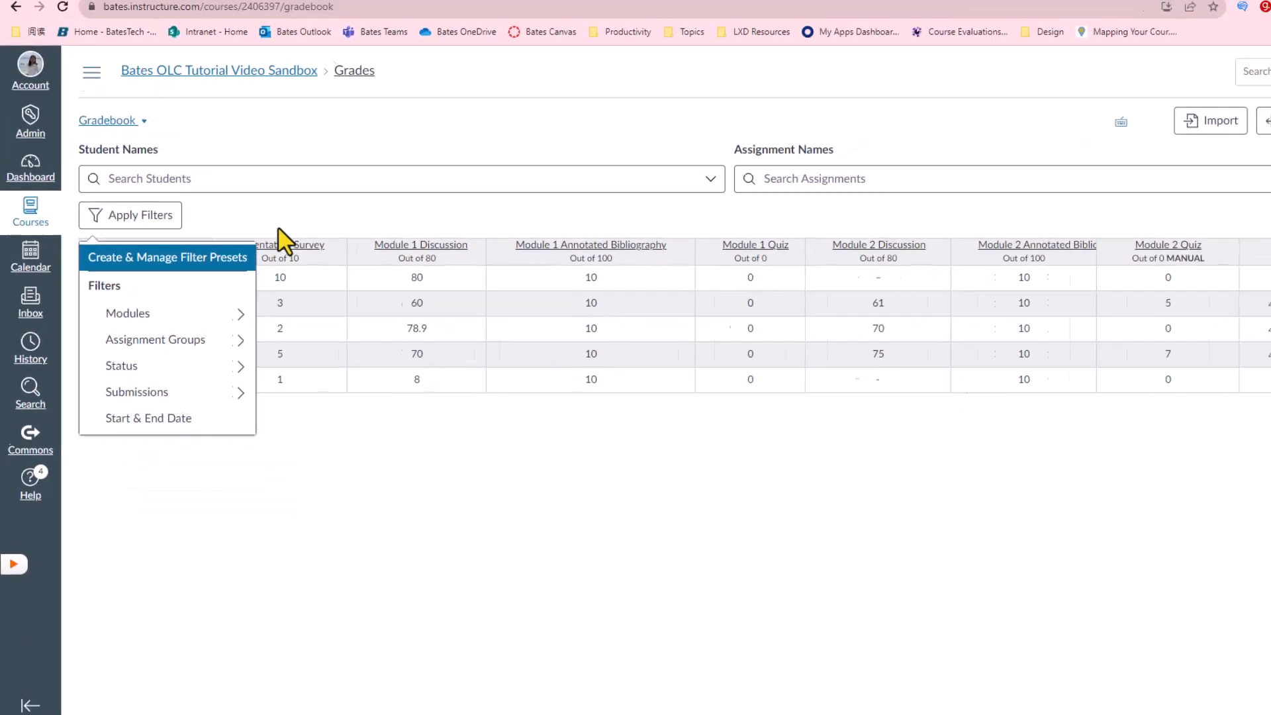
key("Escape")
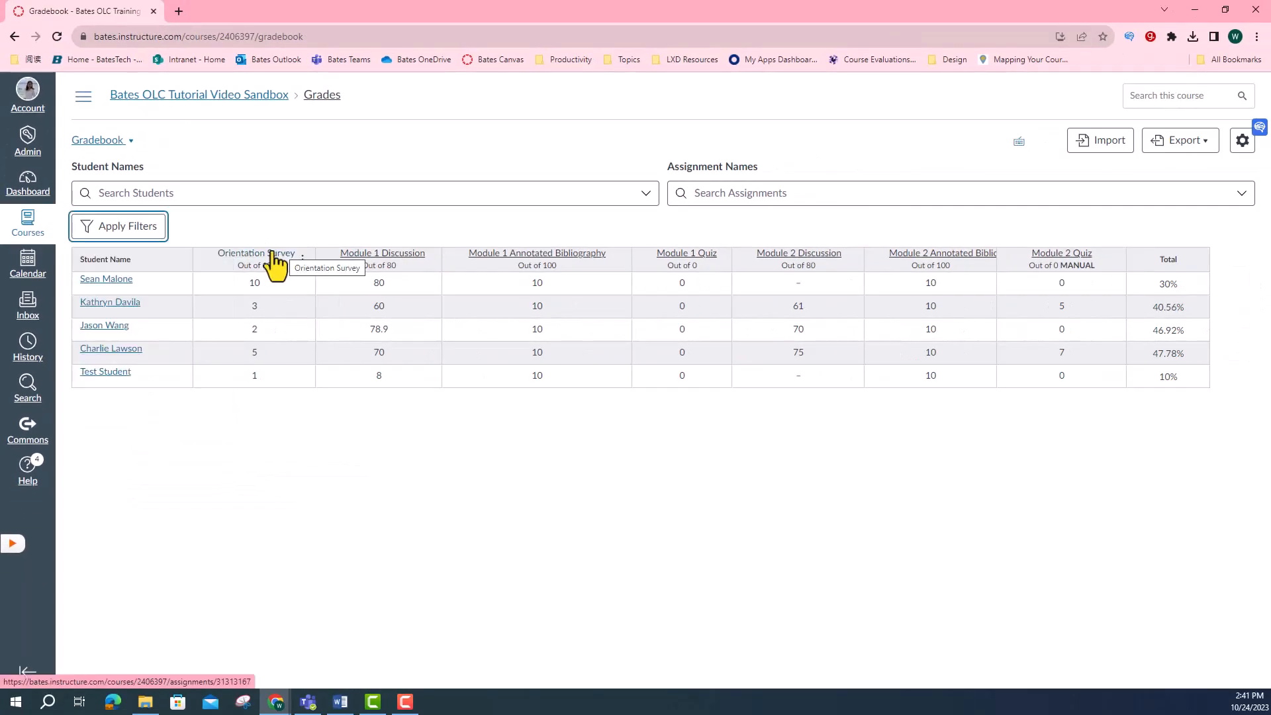
left_click(201, 237)
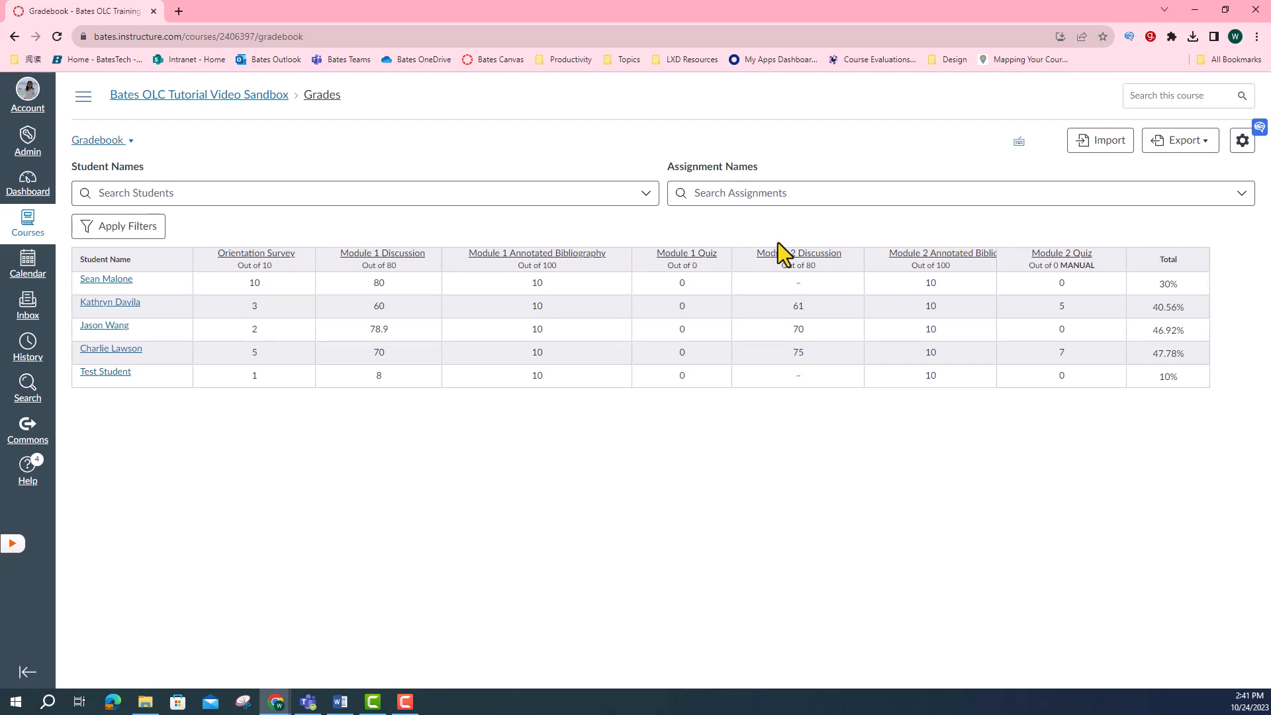
- Examine the Arrange By sorting choices in the gradebook settings and the statuses offered by the Status filter
left_click(1243, 145)
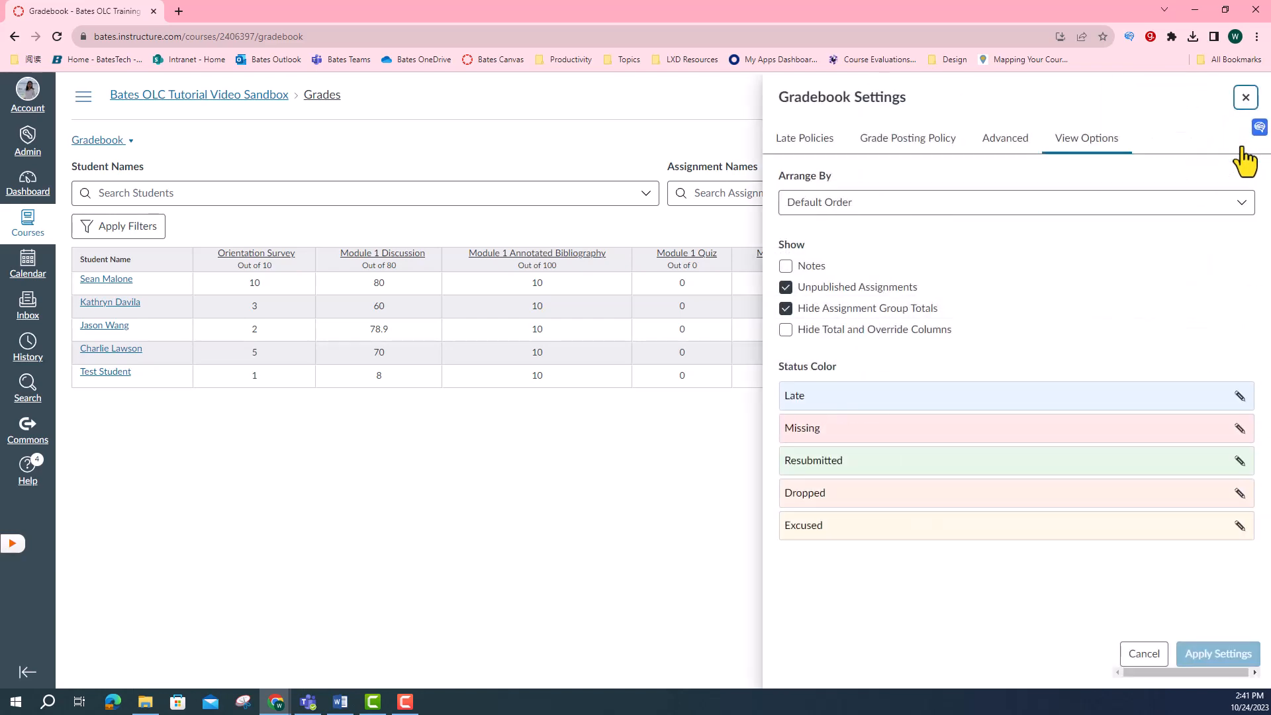
left_click(1085, 140)
left_click(1051, 202)
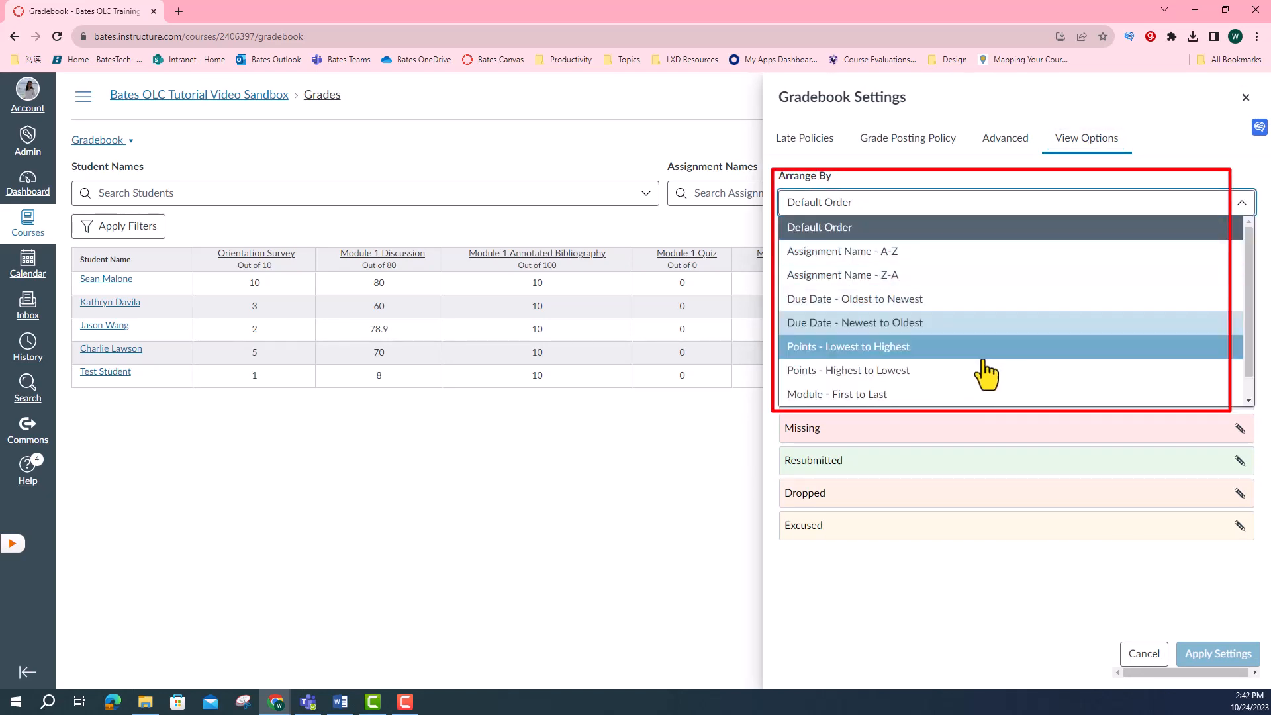
left_click(948, 181)
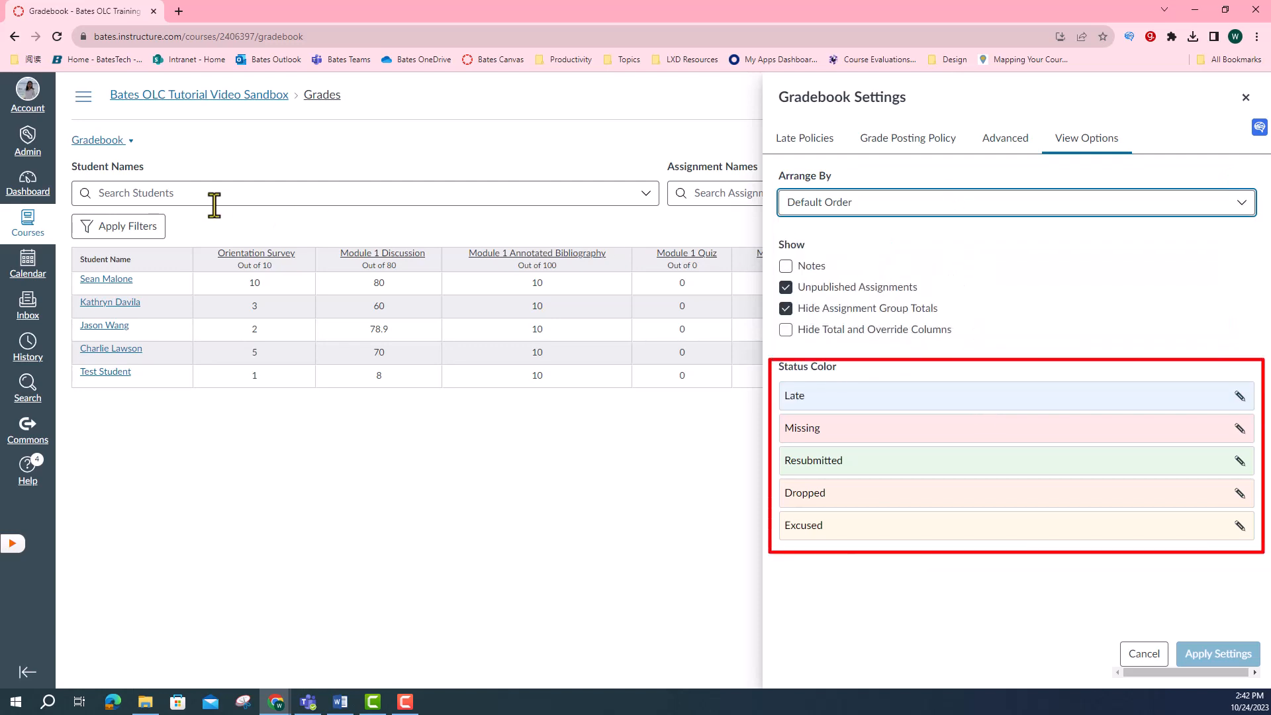
left_click(141, 226)
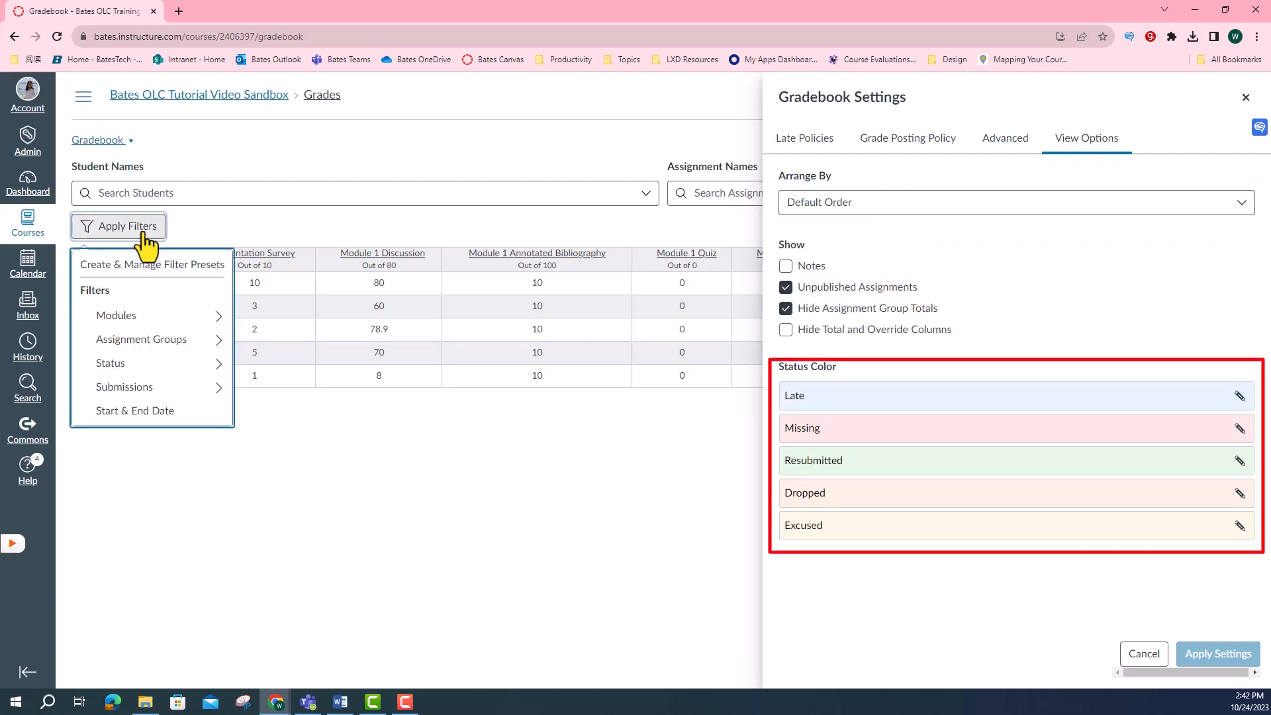
left_click(152, 363)
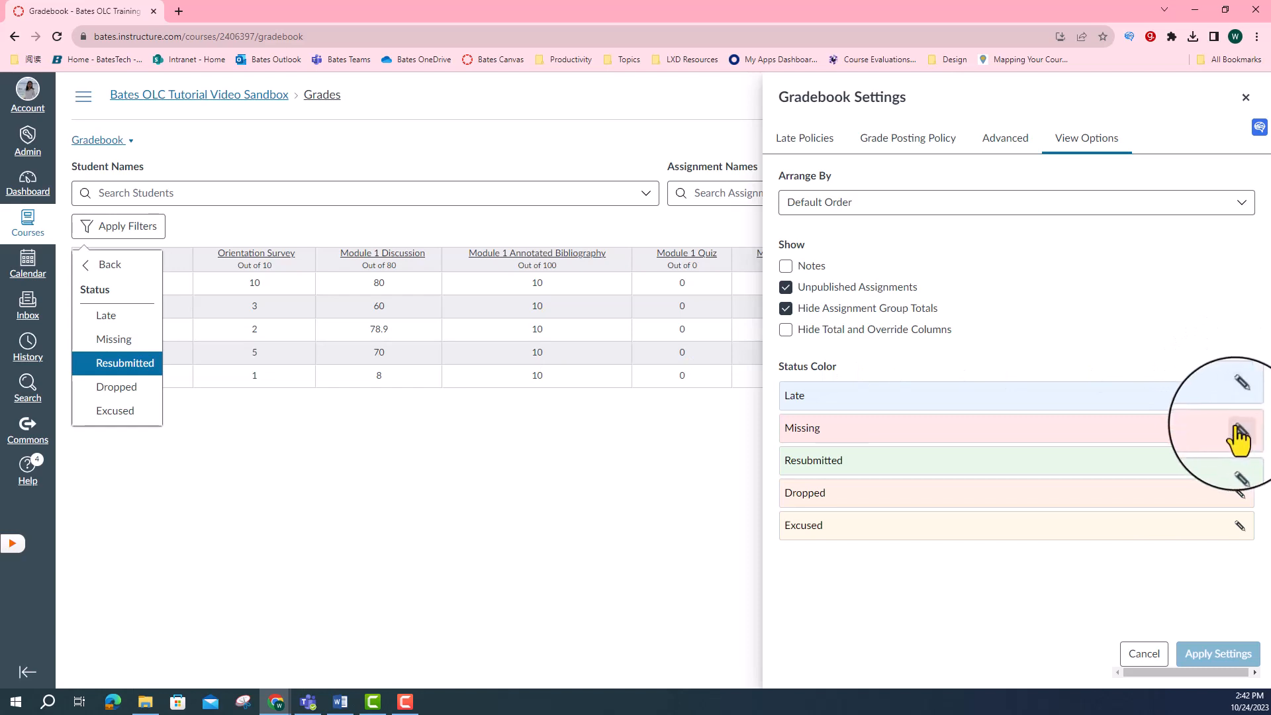
- Set the Excused status color to #f8cb3c and apply the gradebook settings
left_click(1240, 527)
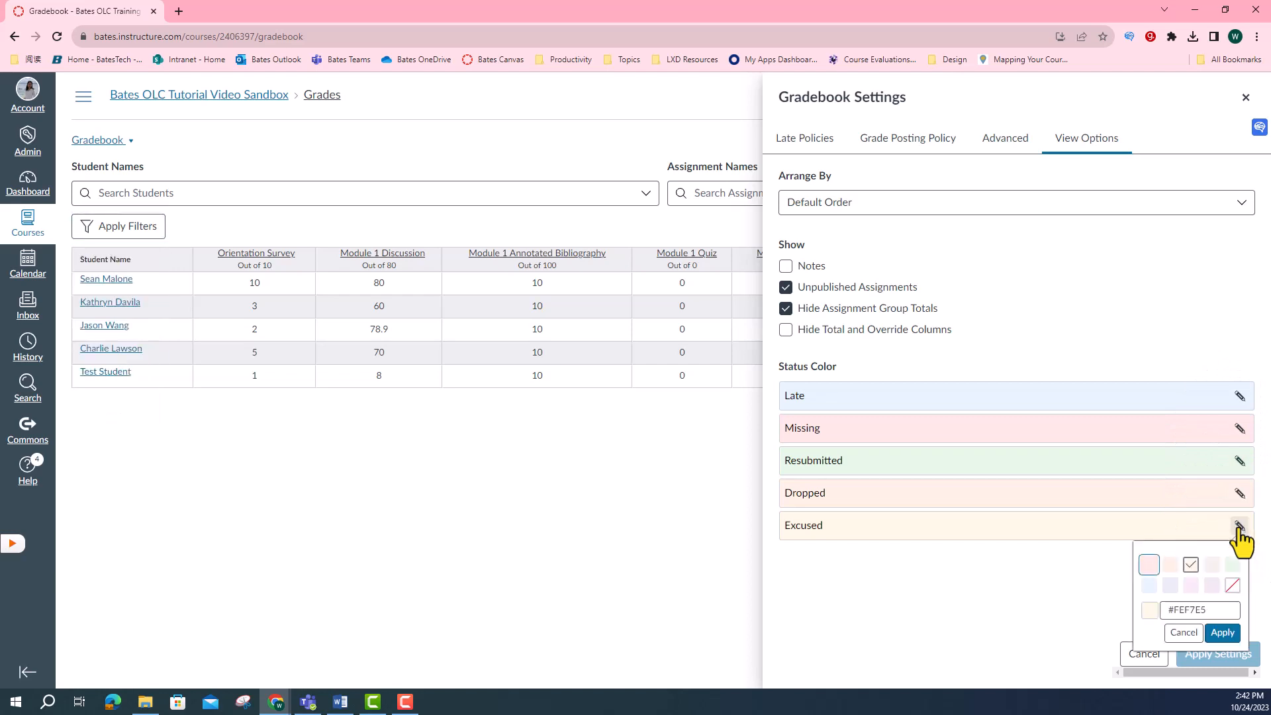
left_click(1211, 586)
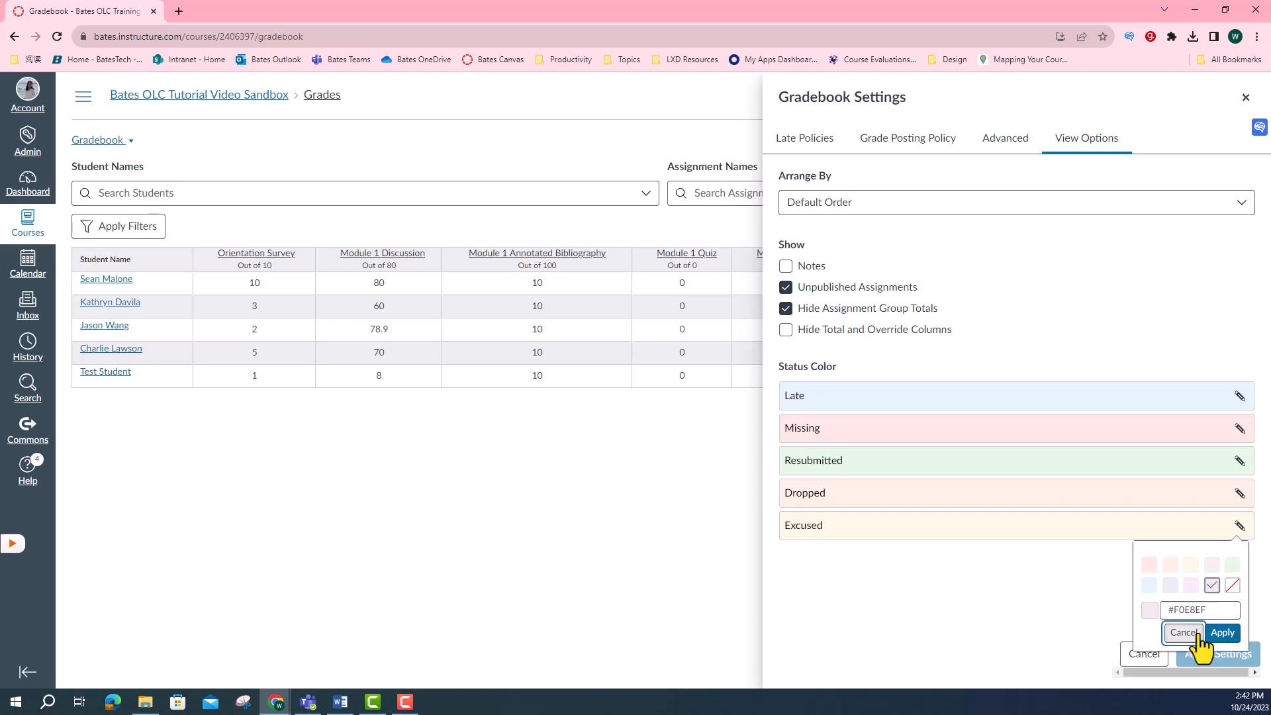
left_click(1206, 609)
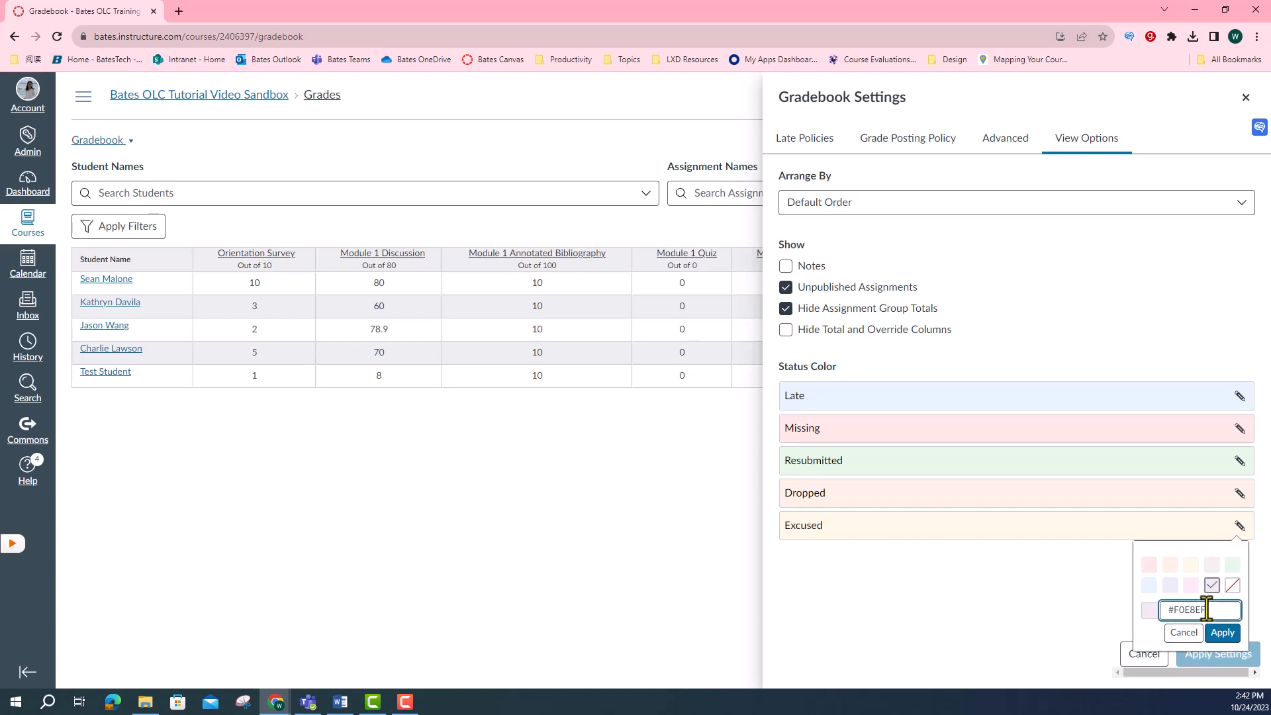
key("BackSpace")
key("BackSpace")
key("BackSpace")
key("BackSpace")
key("BackSpace")
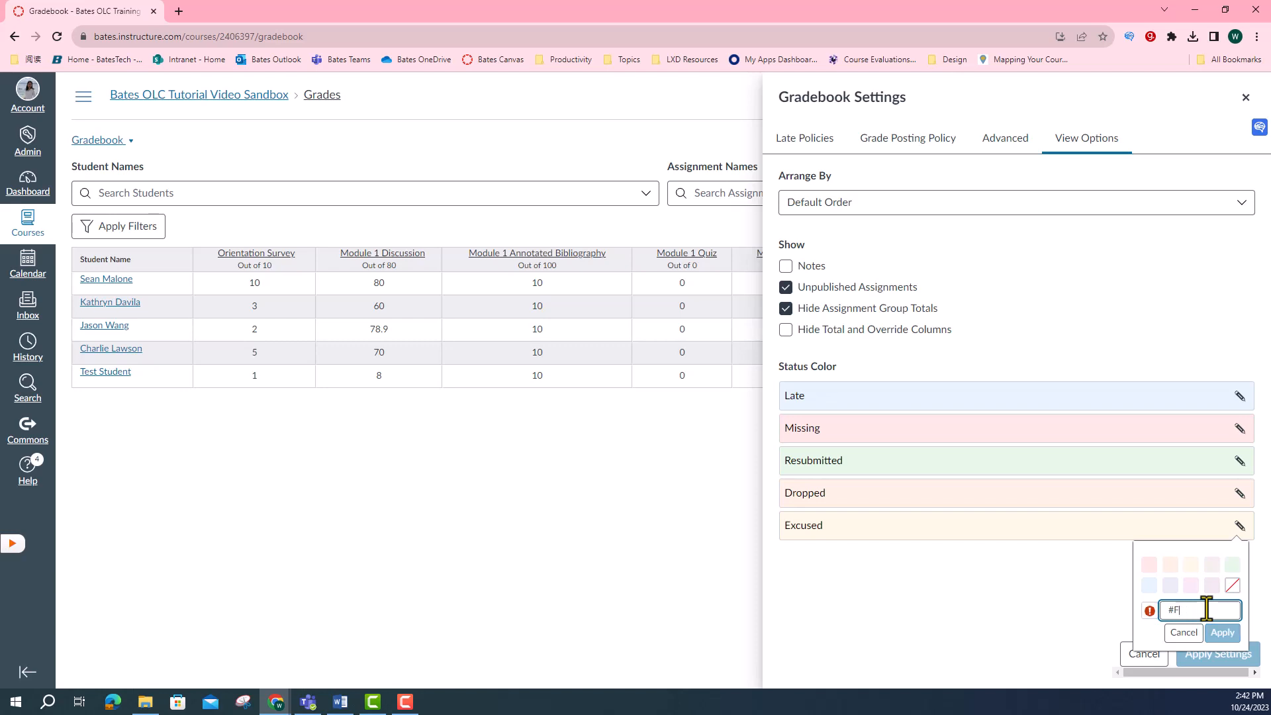
type("f8")
type("cb3c")
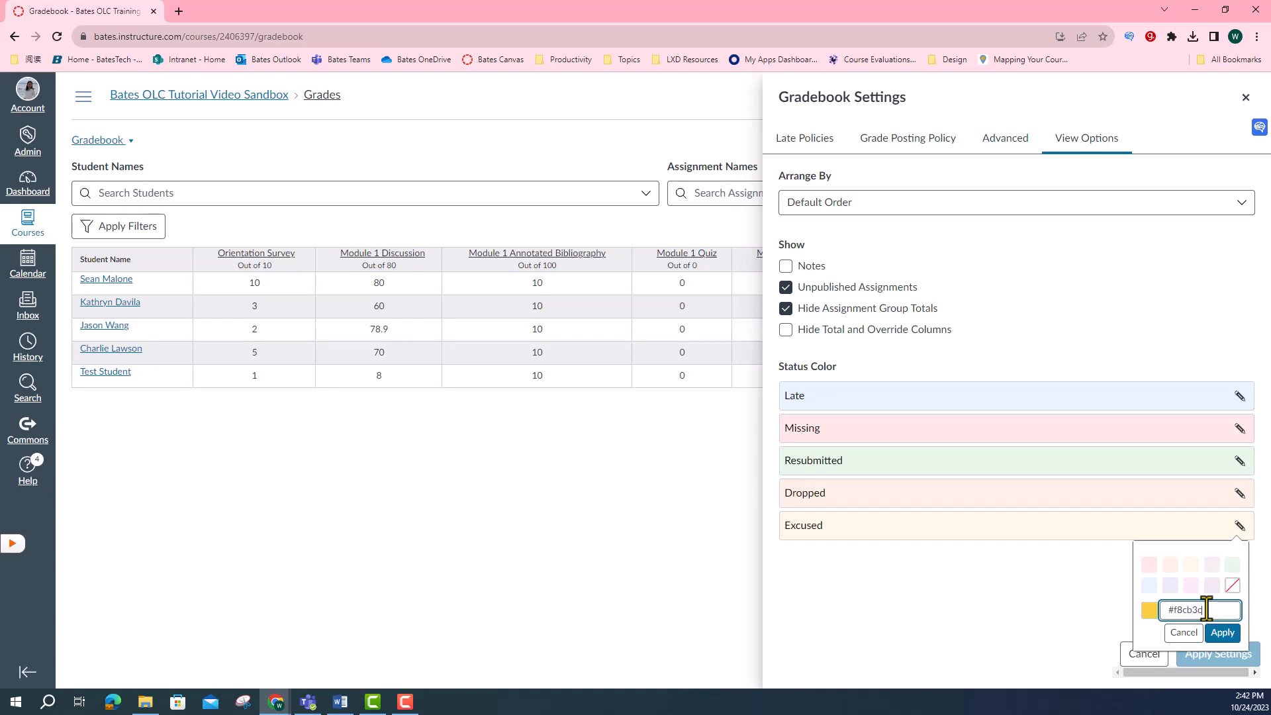
left_click(1222, 633)
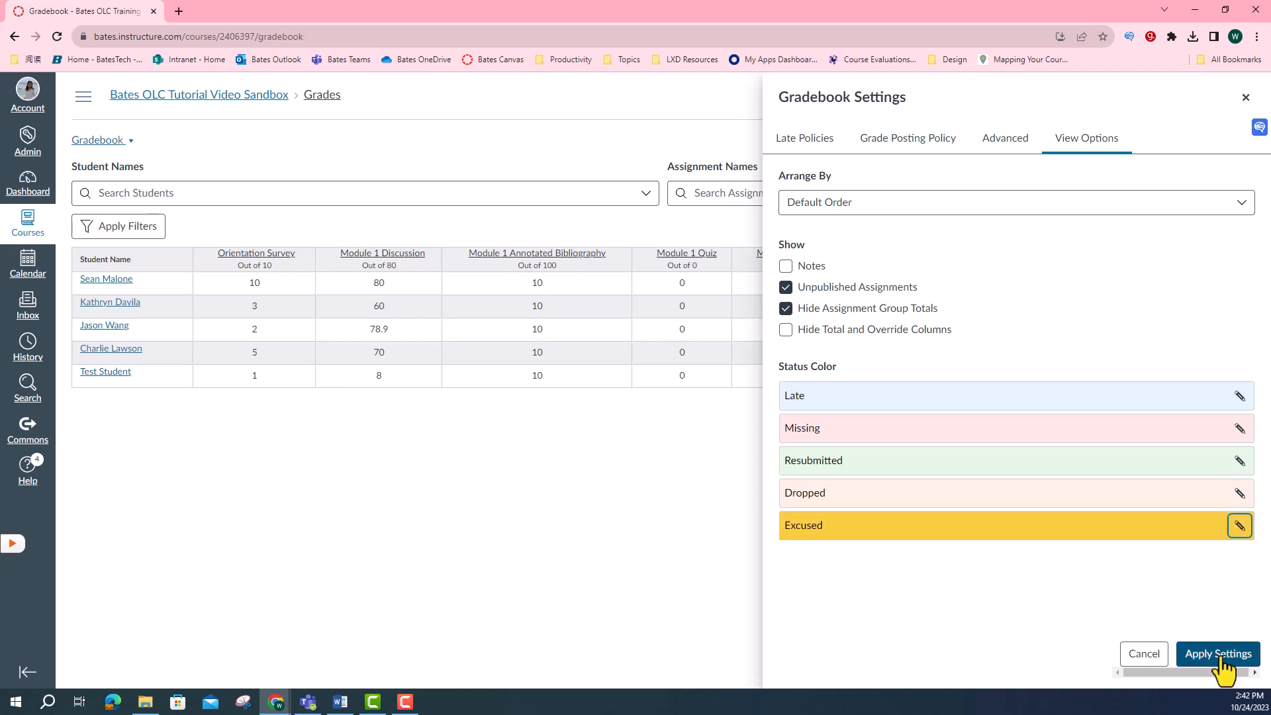
left_click(1221, 656)
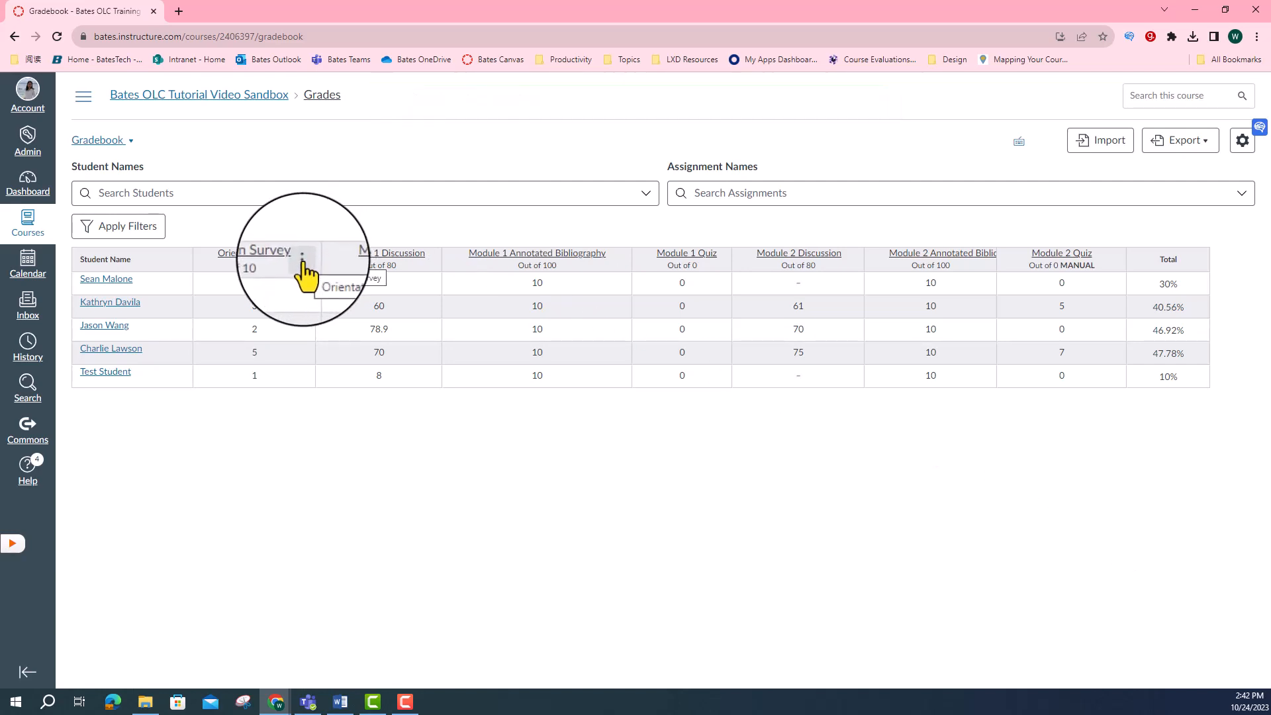
- Examine the options available for the Orientation Survey assignment column
left_click(303, 260)
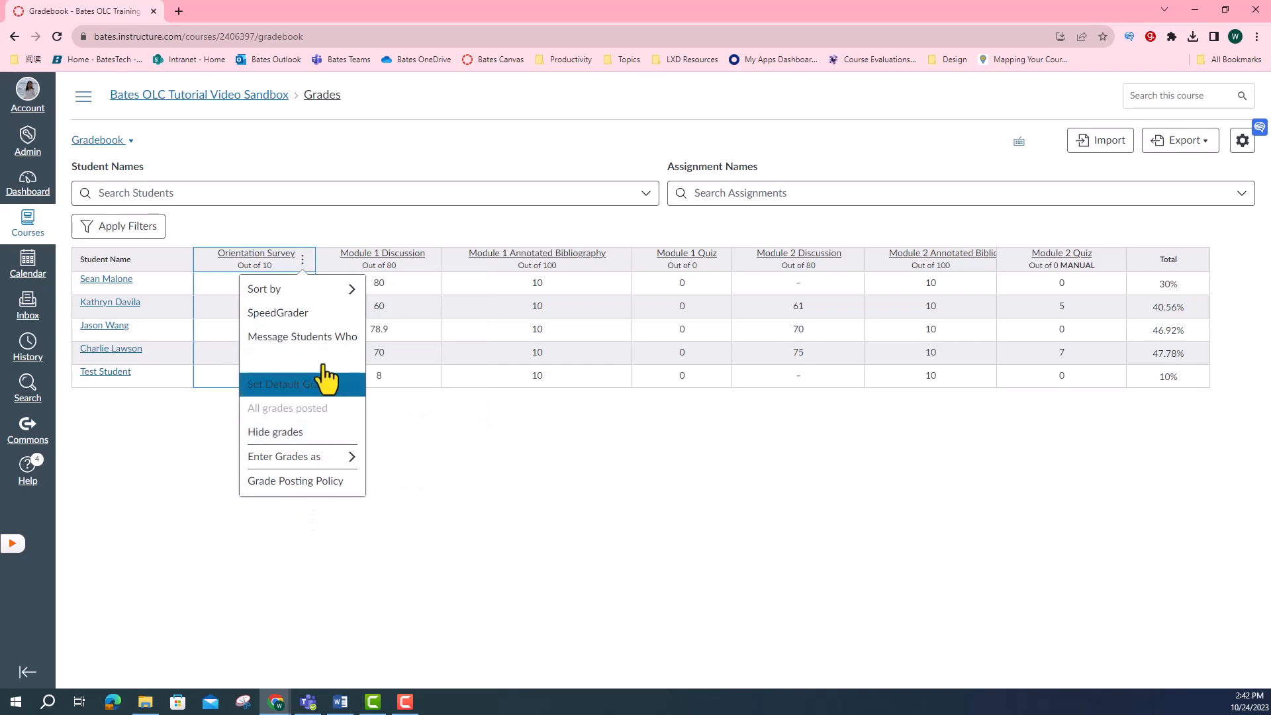
mouse_move(323, 297)
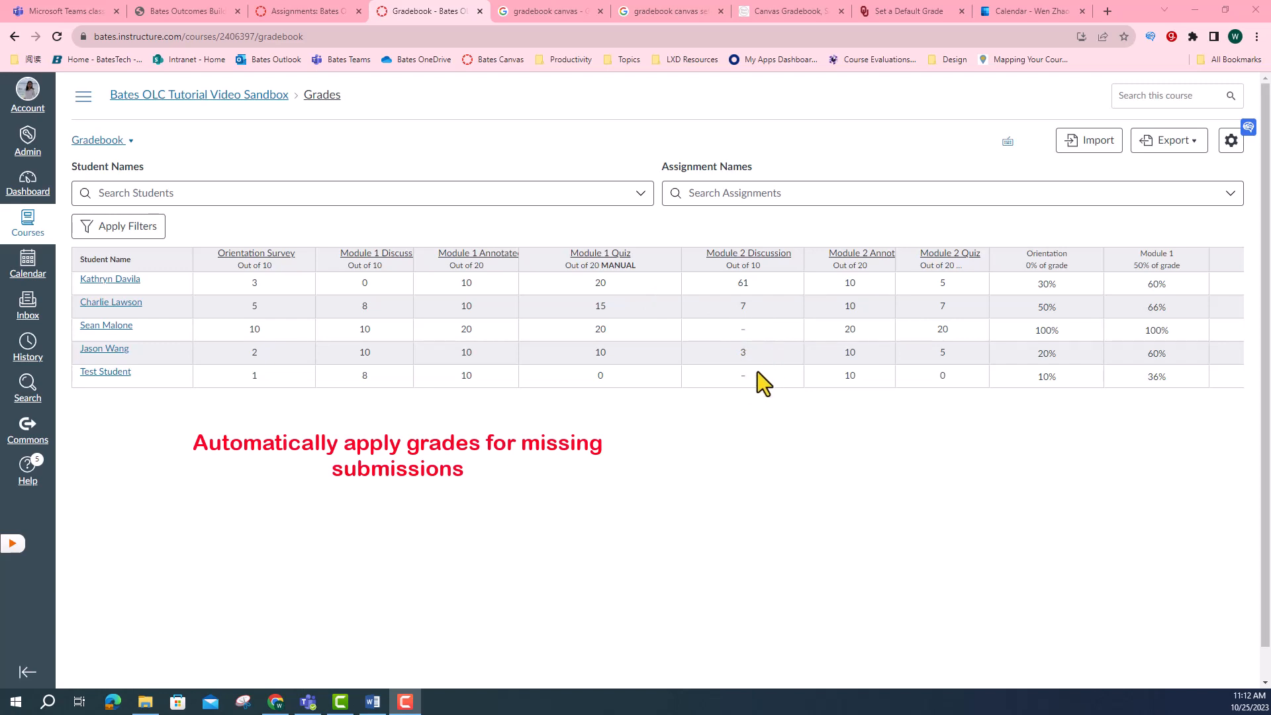
- Enable automatic grades of 0% for missing submissions in the late policies, apply the settings and reload the gradebook
left_click(1230, 142)
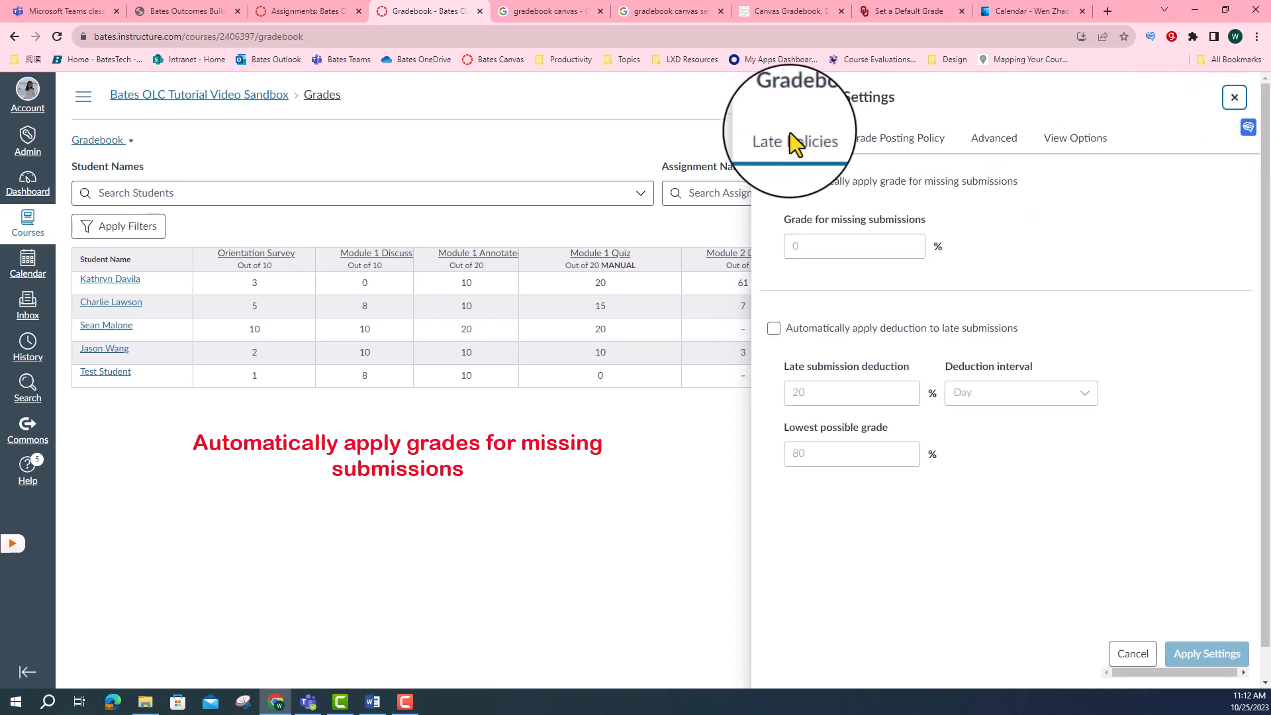
left_click(791, 136)
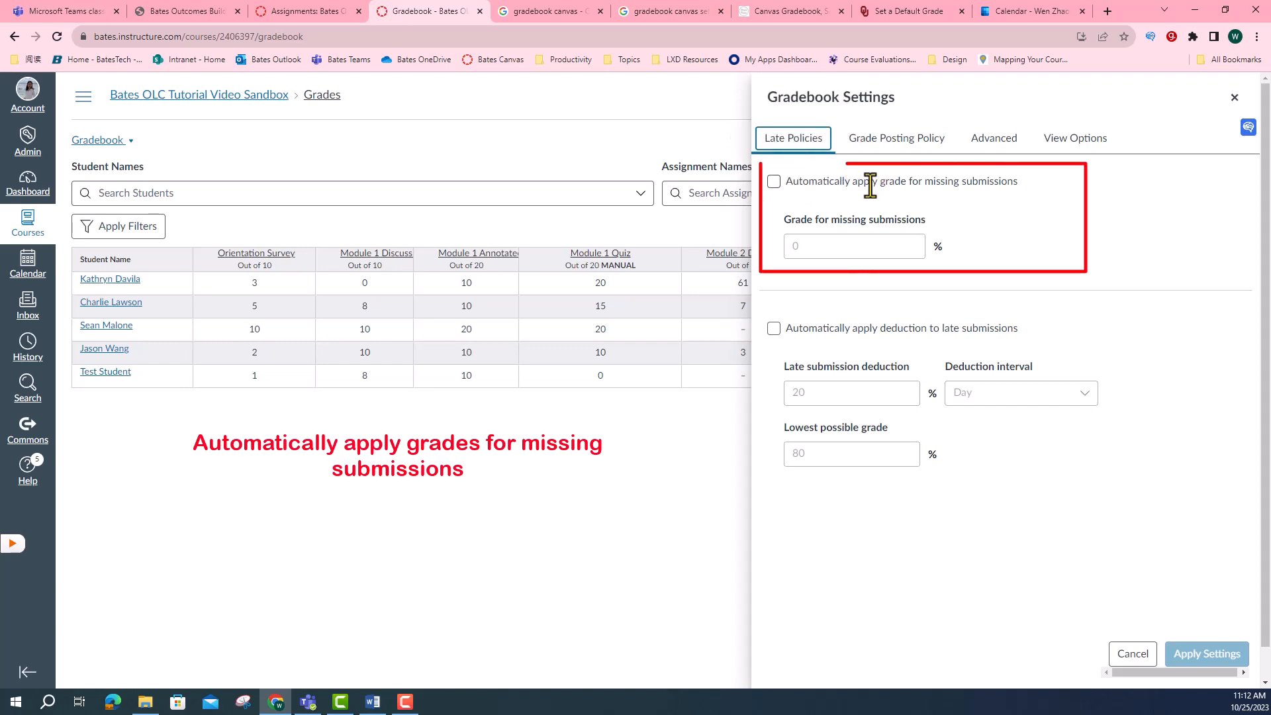
left_click(776, 184)
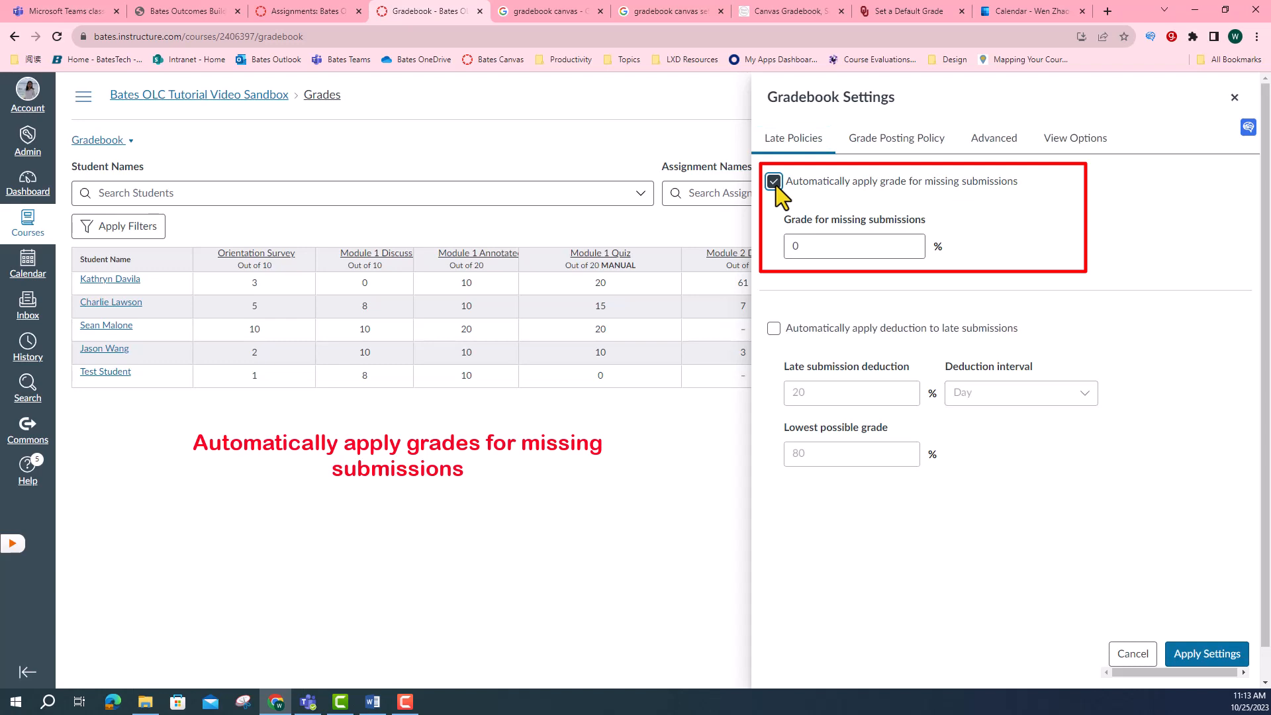
left_click(848, 248)
left_click(1216, 657)
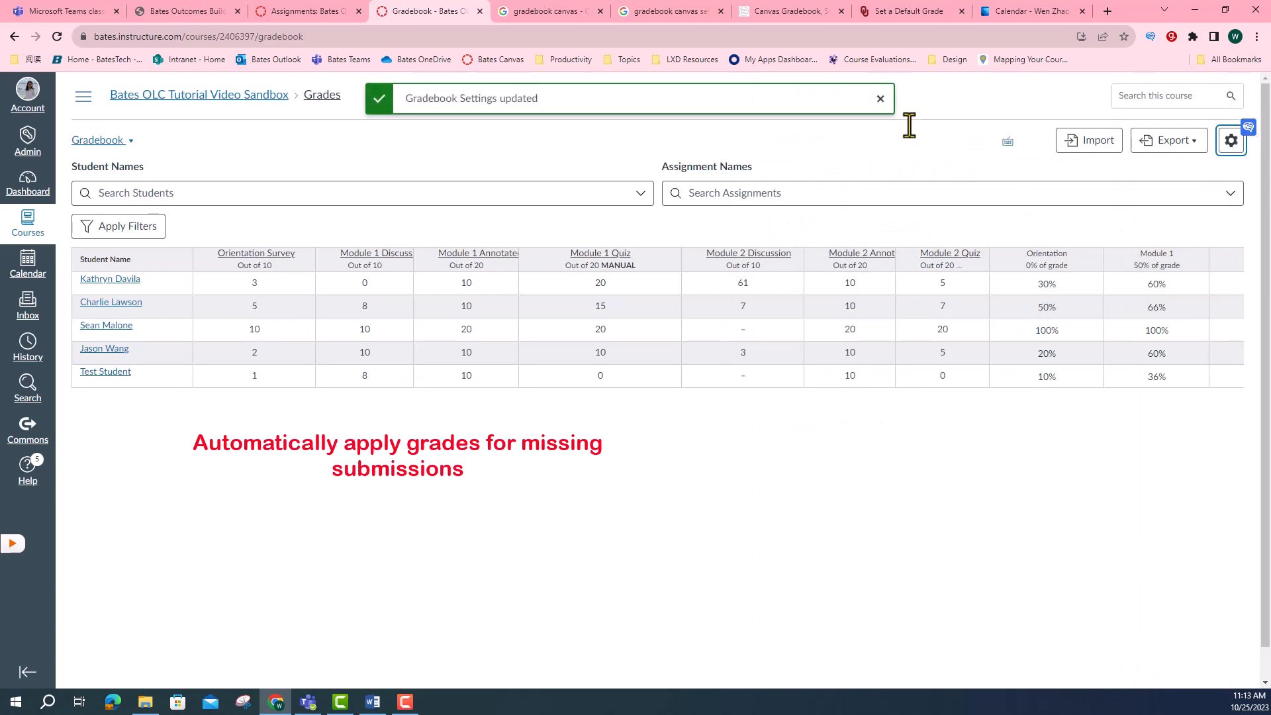
left_click(846, 40)
key("Return")
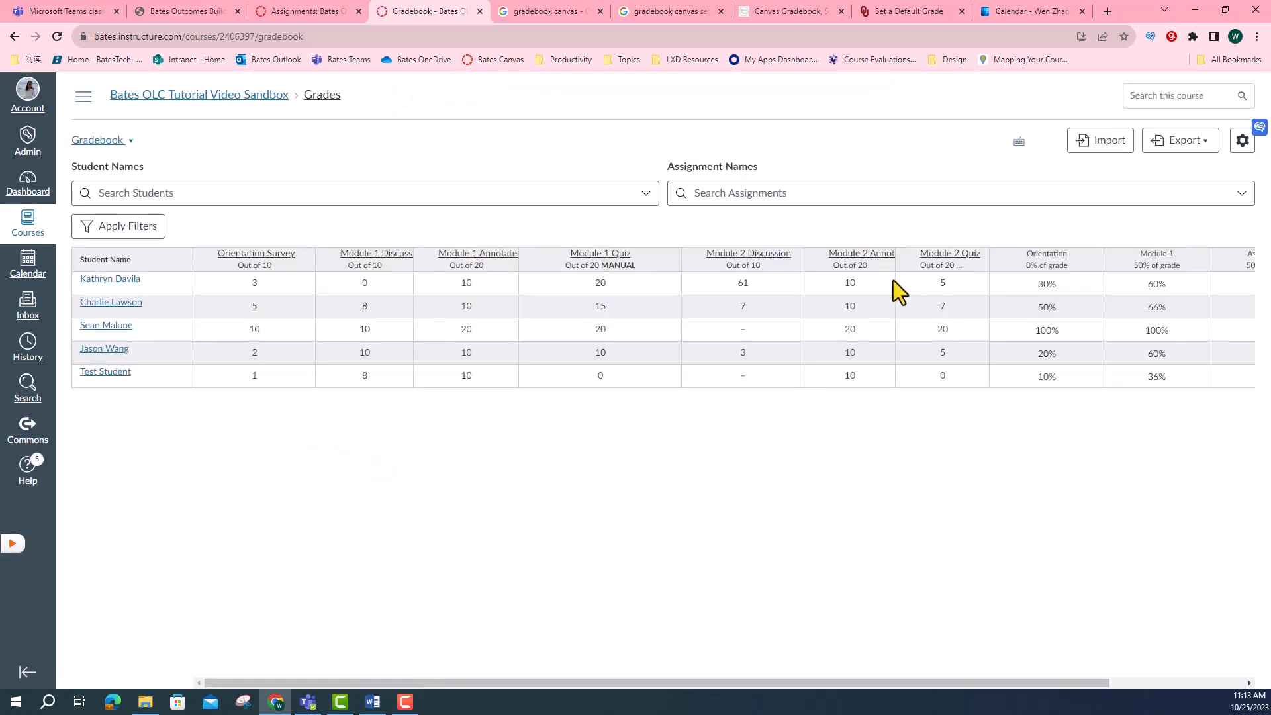
- Mark the third student's Module 2 Discussion as Missing in the grade details, reset the status to None and close the details
left_click(774, 332)
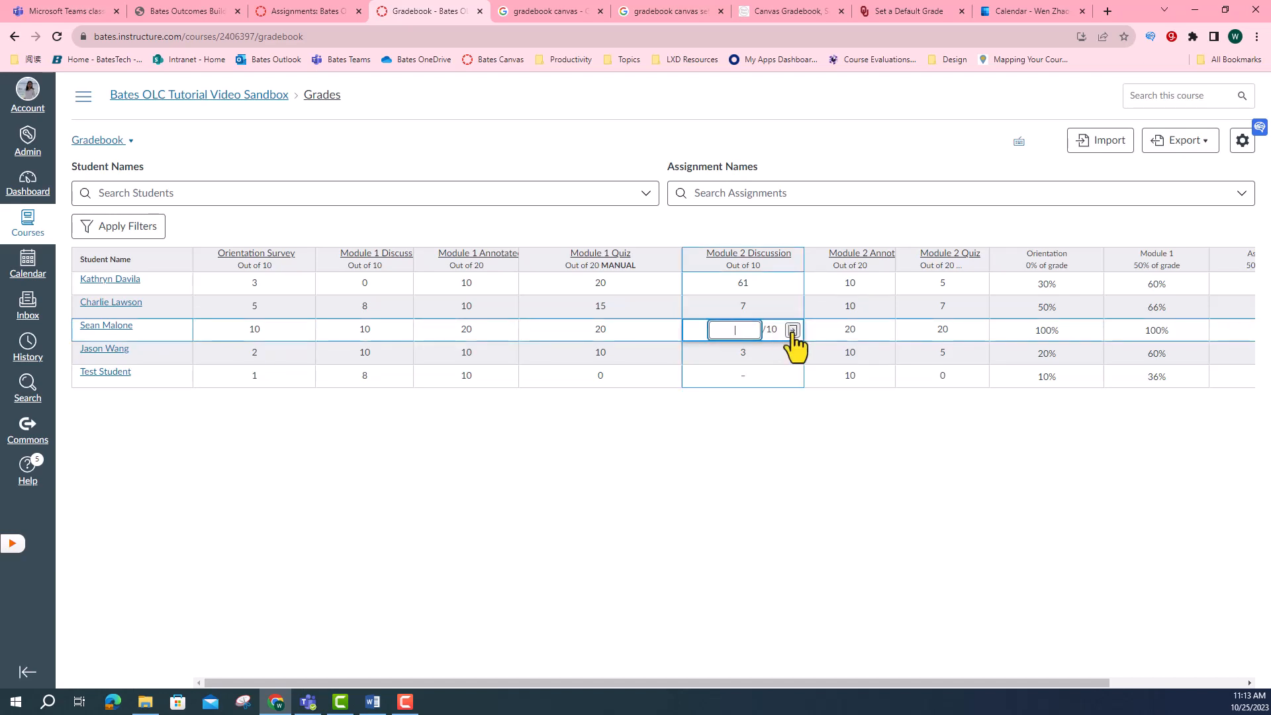
left_click(793, 332)
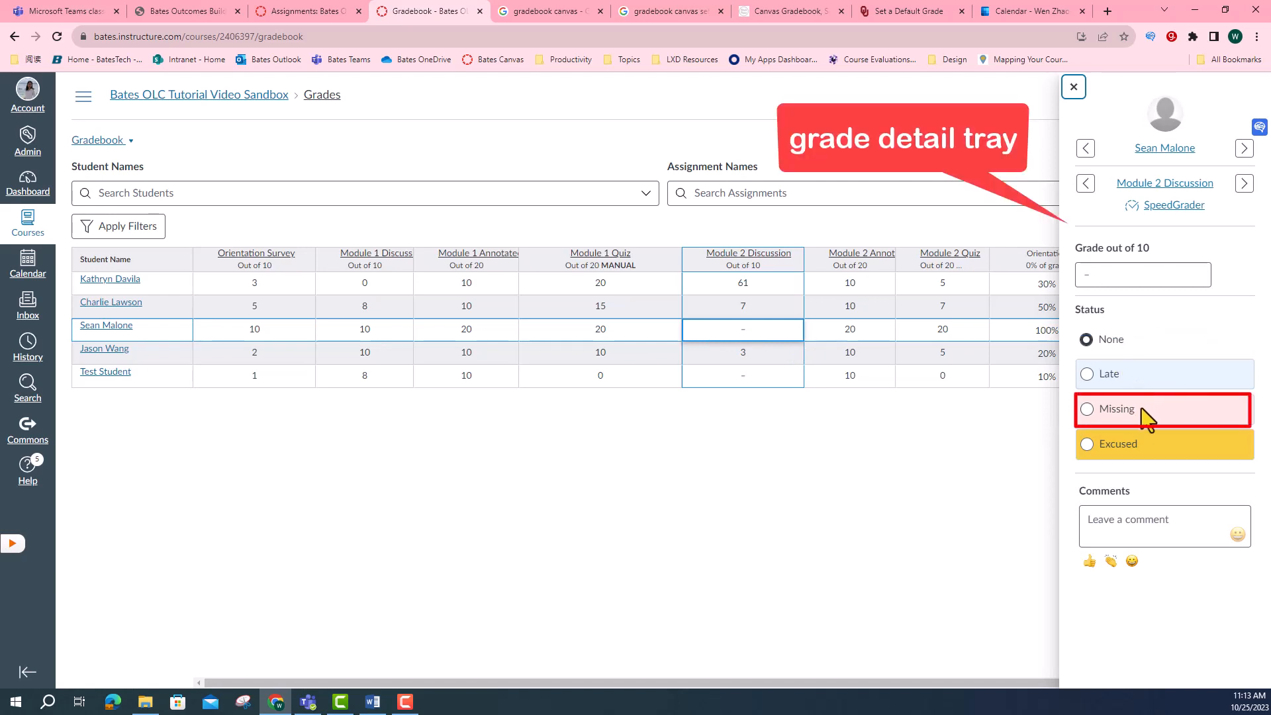
left_click(1087, 409)
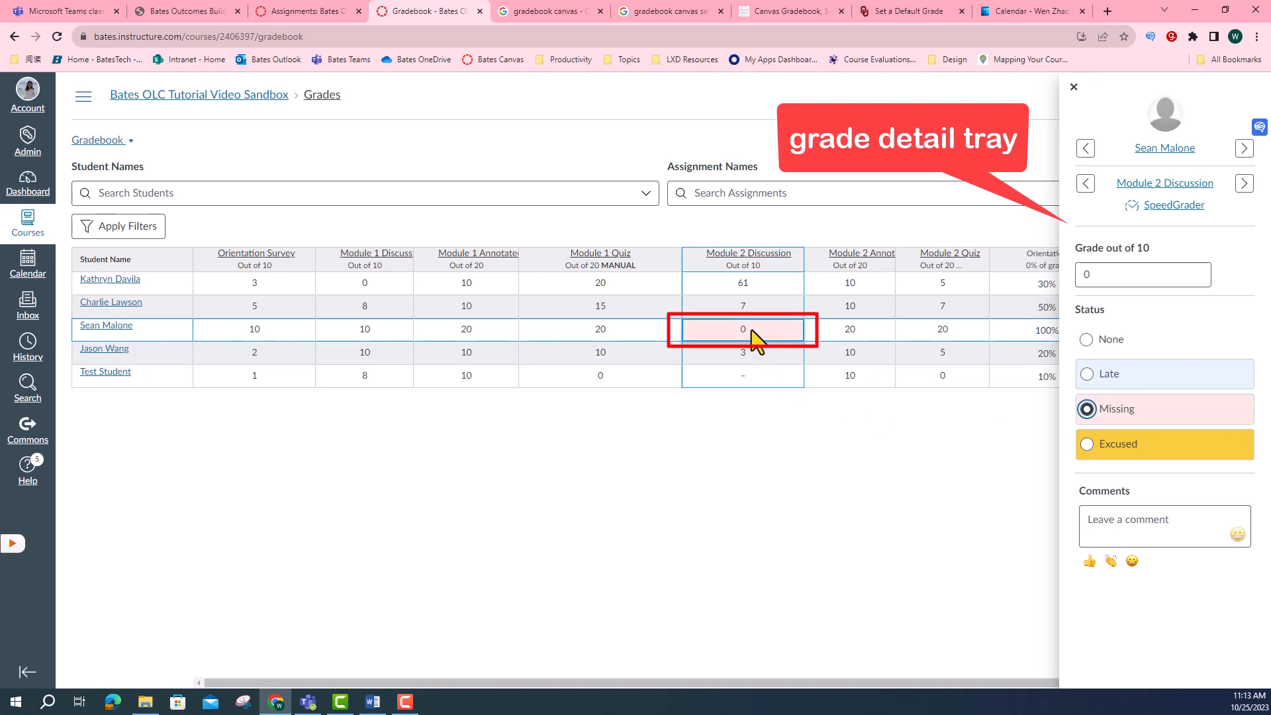
left_click(1089, 341)
key("Escape")
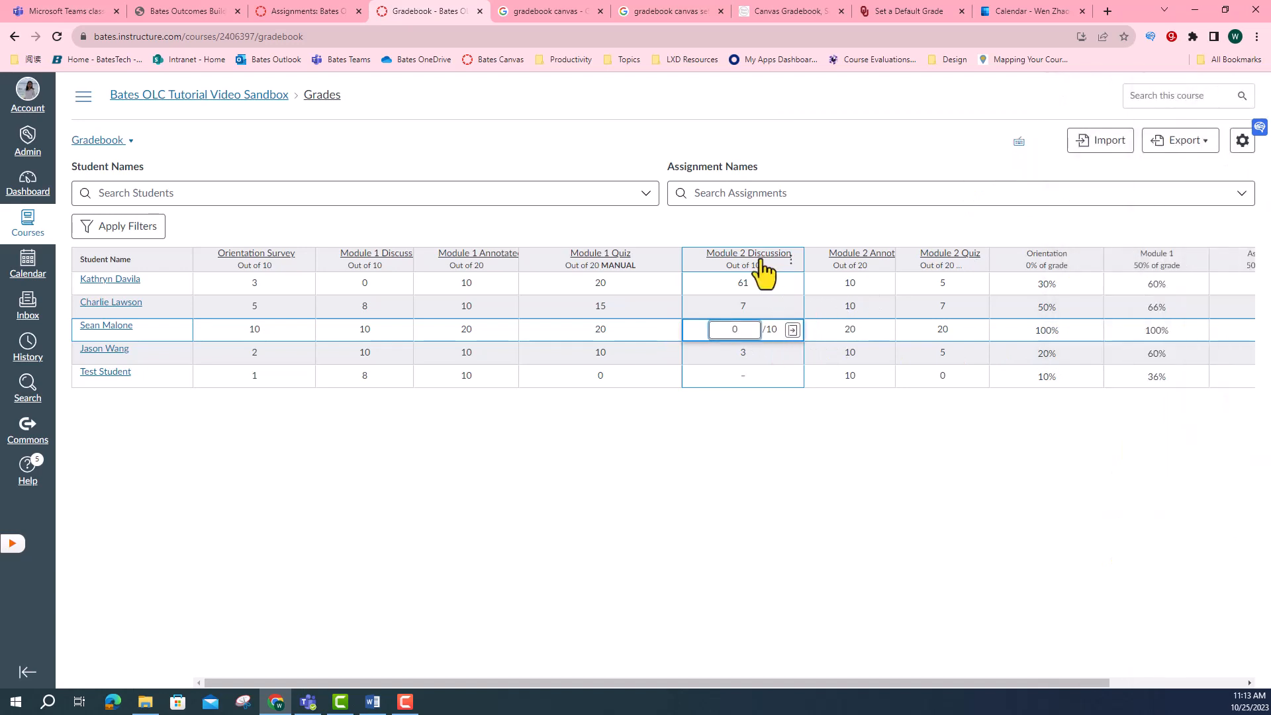
- Set the Module 2 Discussion due date to Oct 22, 2023, 11:59 PM, save the discussion and return to the gradebook
left_click(774, 262)
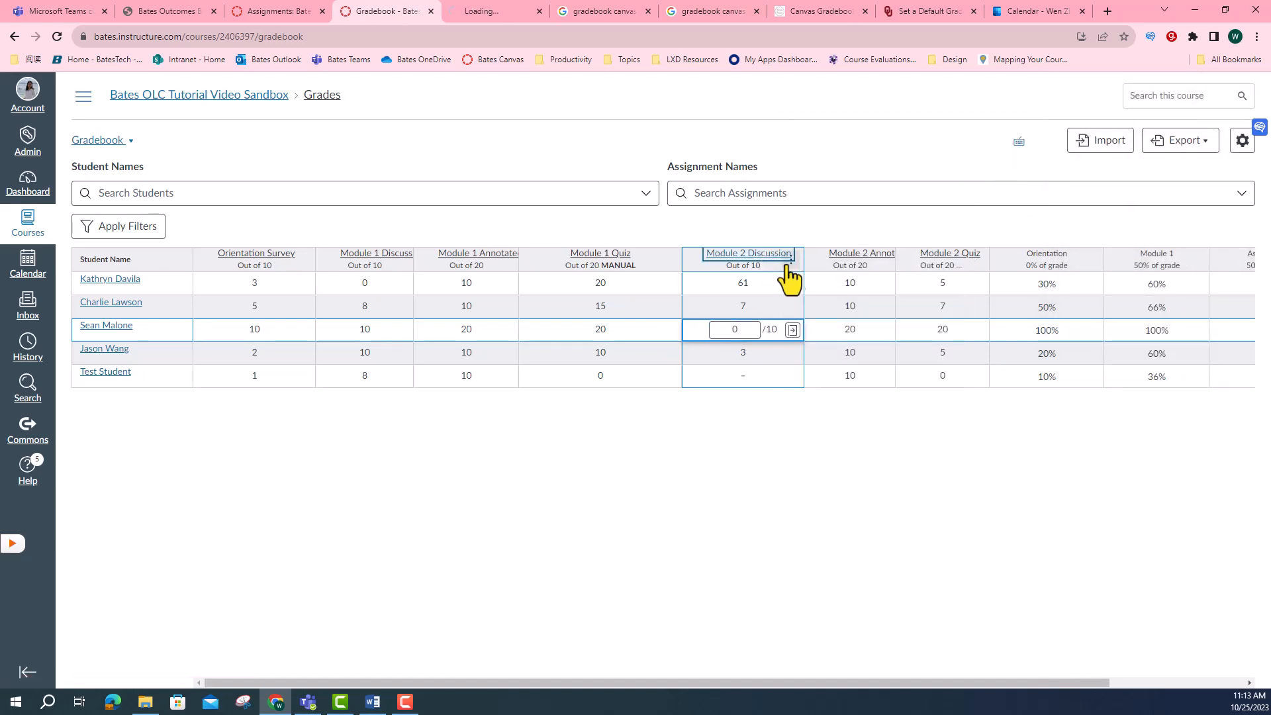
left_click(481, 15)
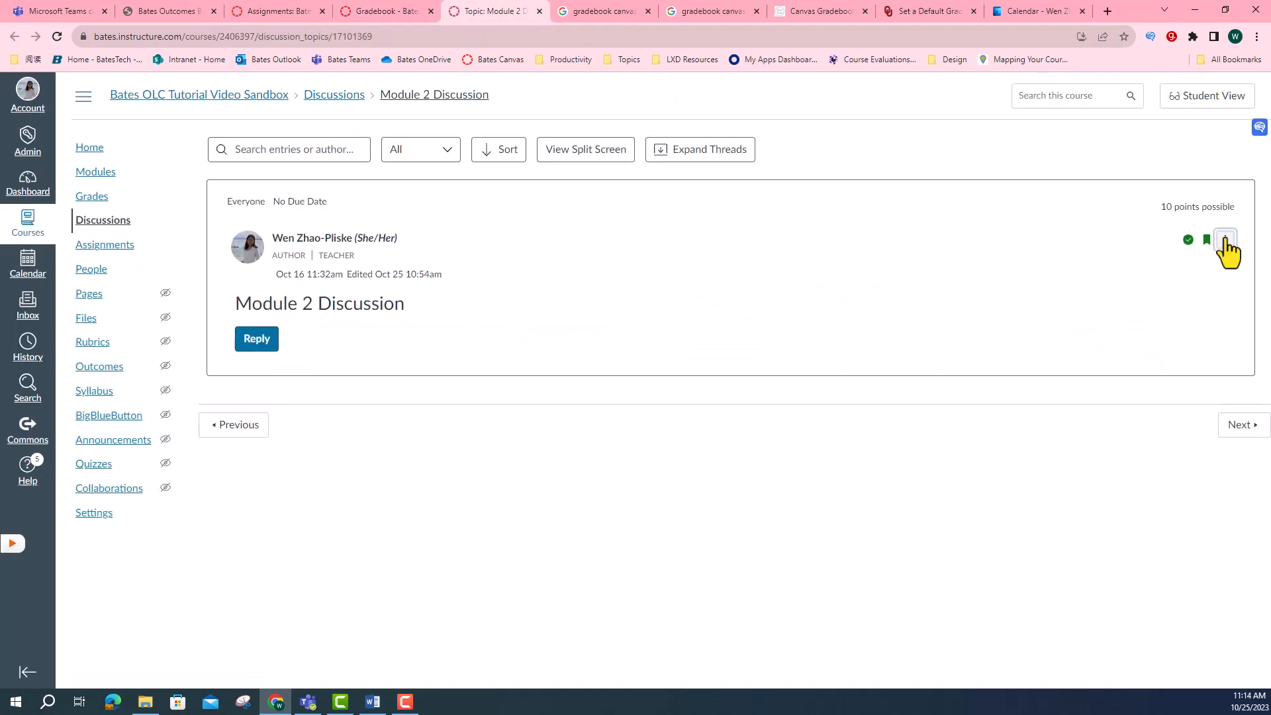
left_click(1225, 239)
left_click(1154, 320)
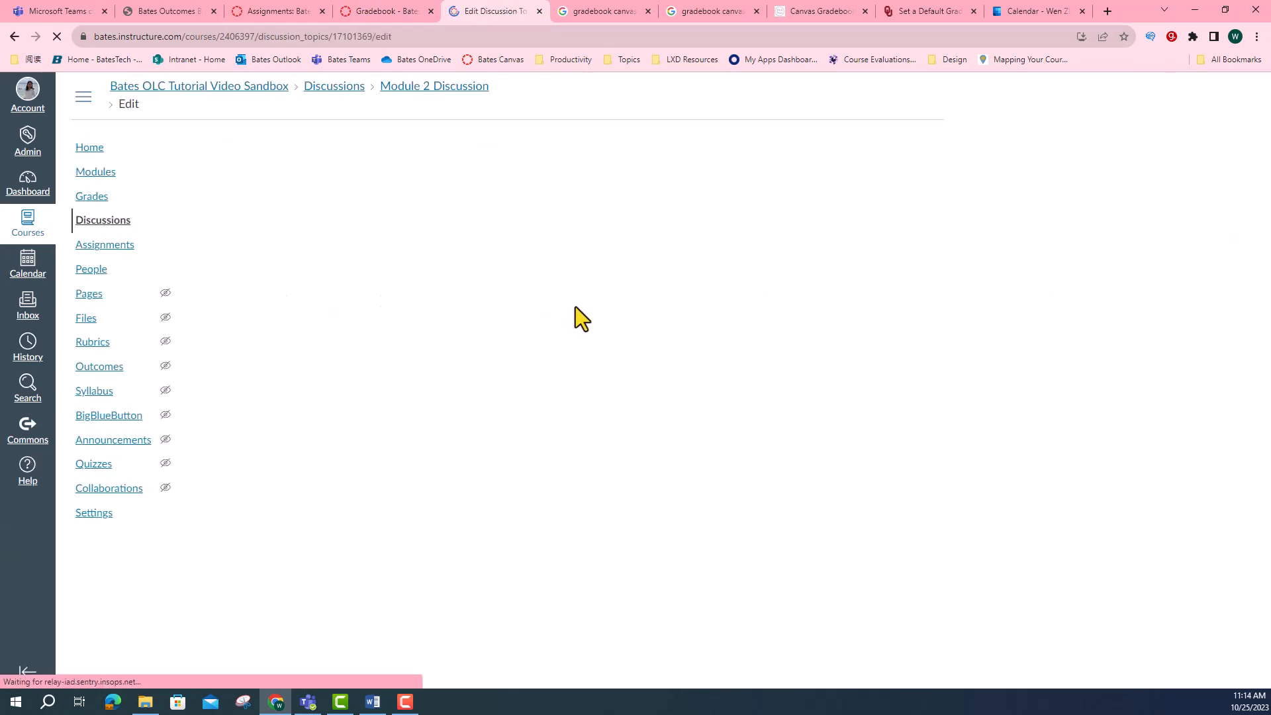
scroll(596, 490, "down", 10)
left_click(535, 479)
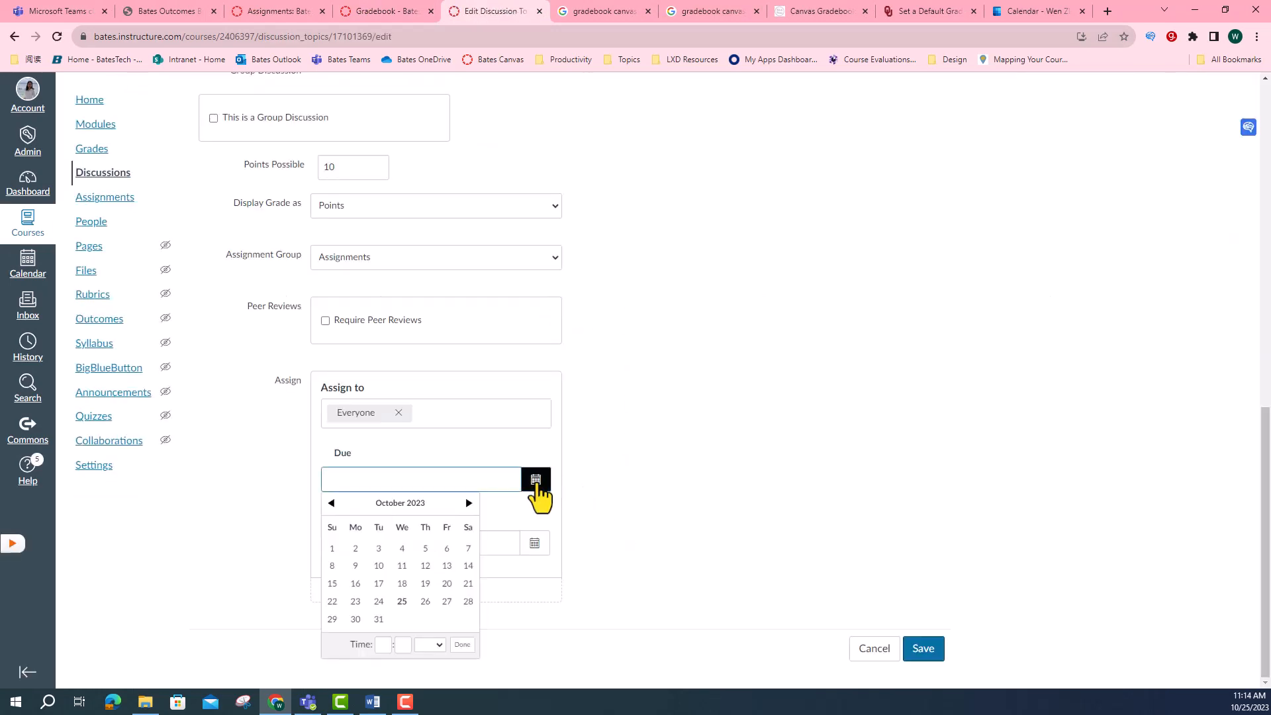
left_click(333, 601)
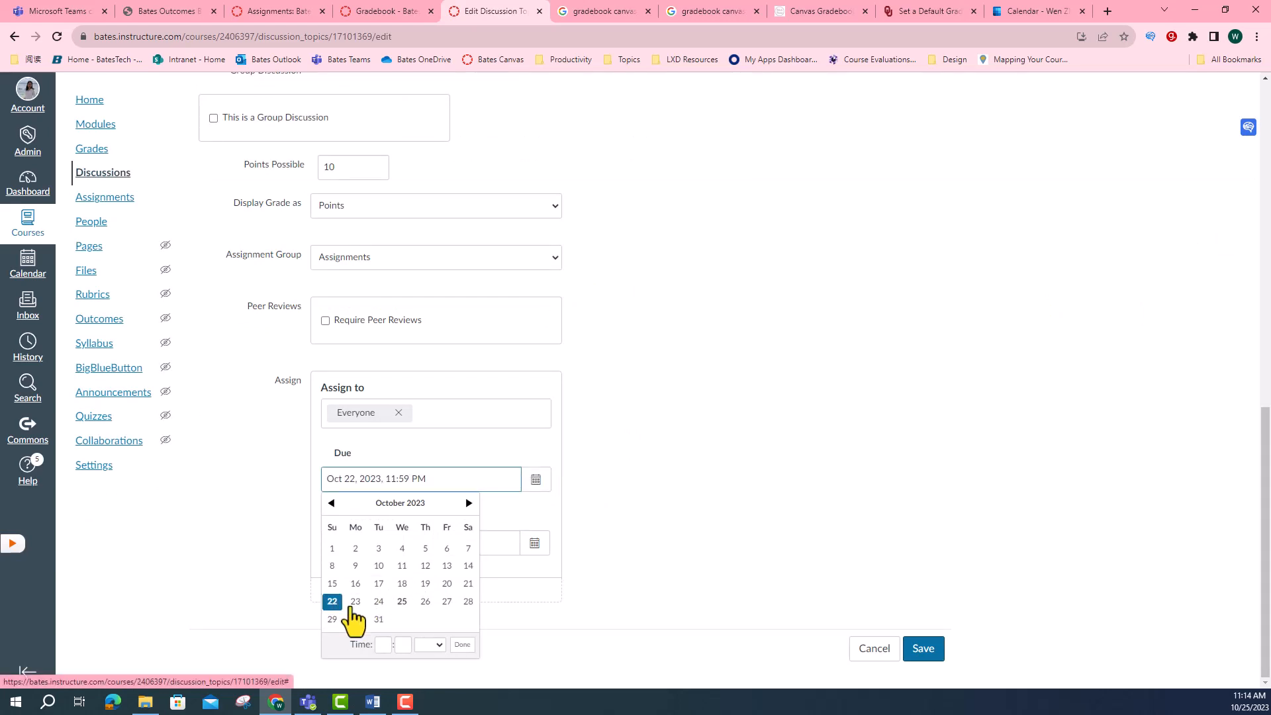
left_click(464, 645)
left_click(920, 650)
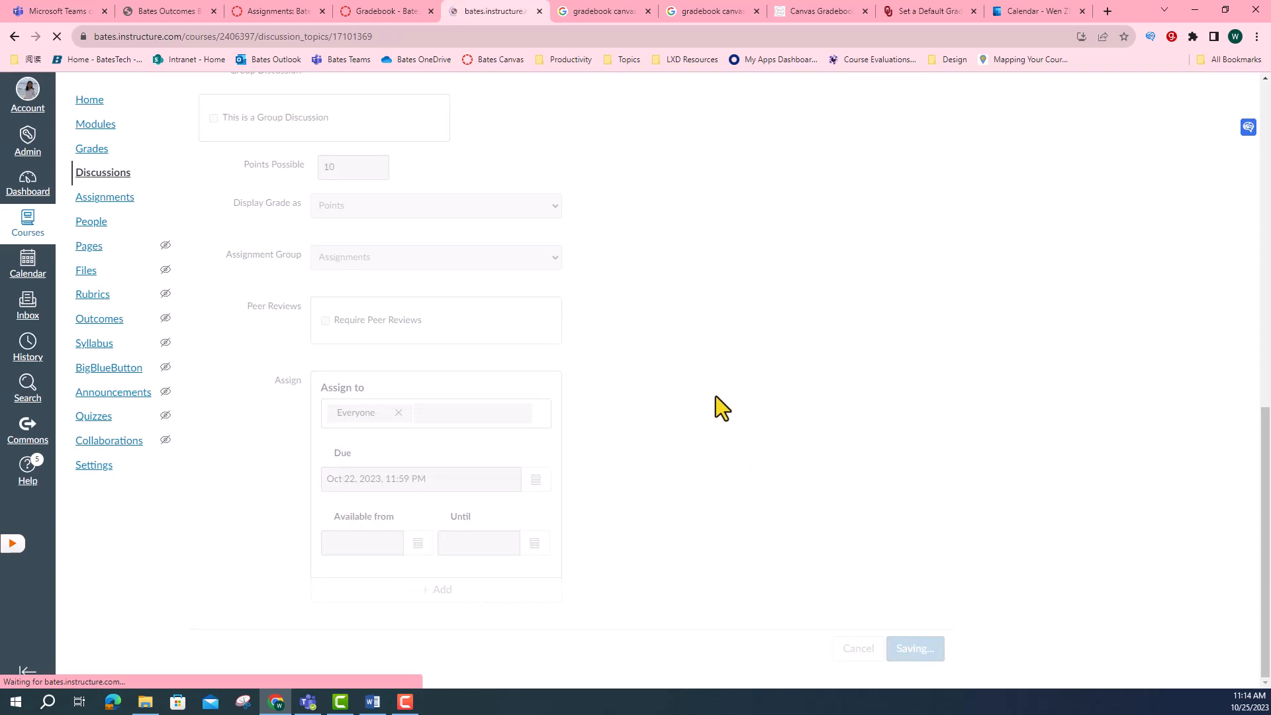
key("ctrl+w")
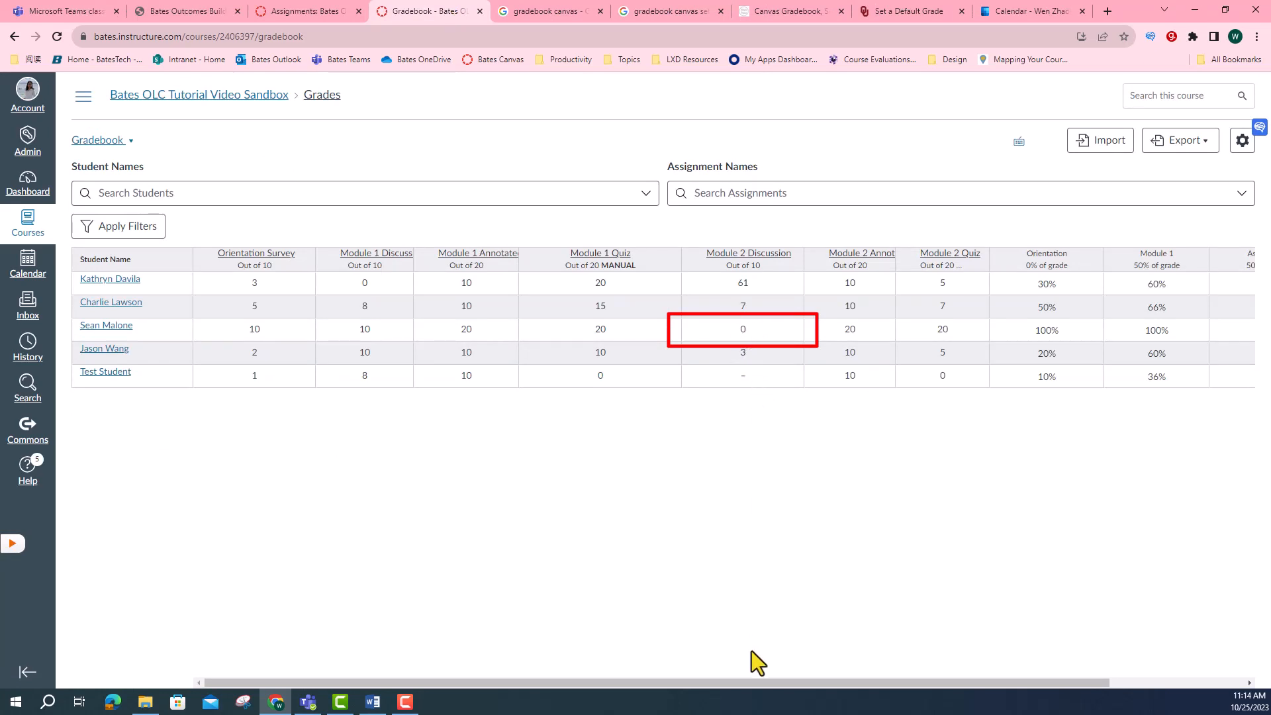
- Clear the third student's Module 2 Discussion grade so the cell is blank
left_click_drag(749, 684, 934, 686)
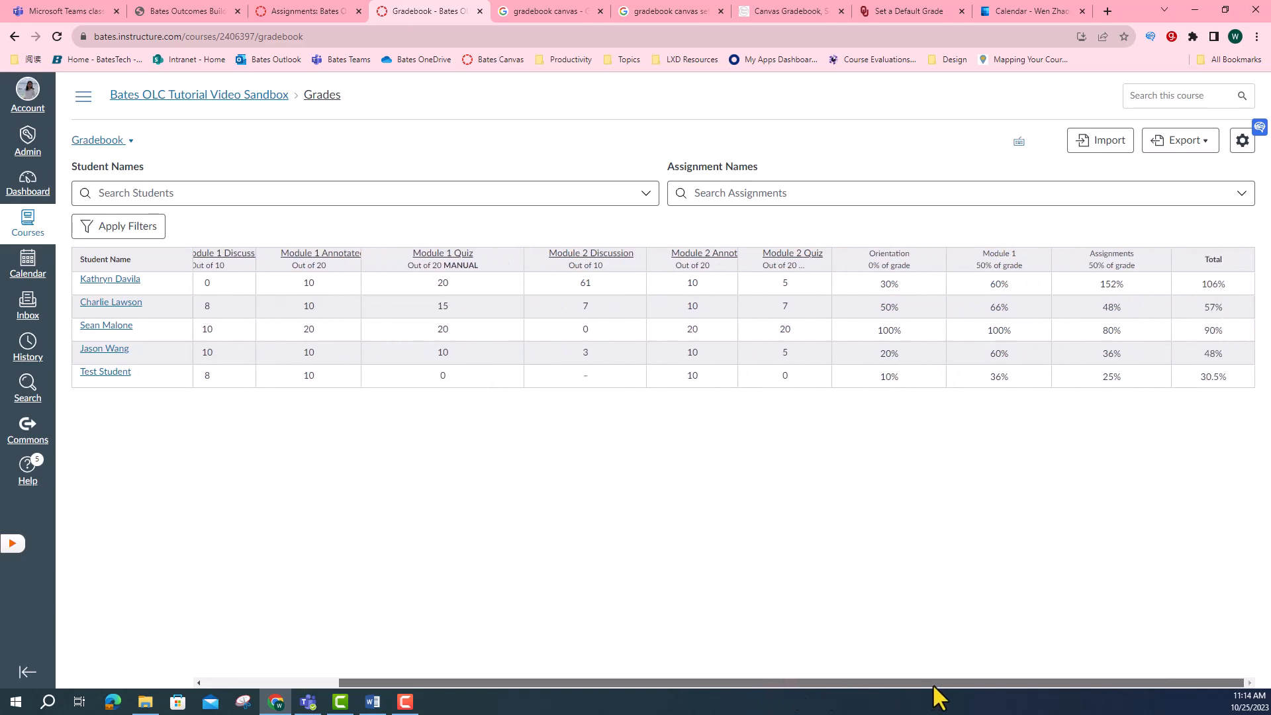
left_click(598, 331)
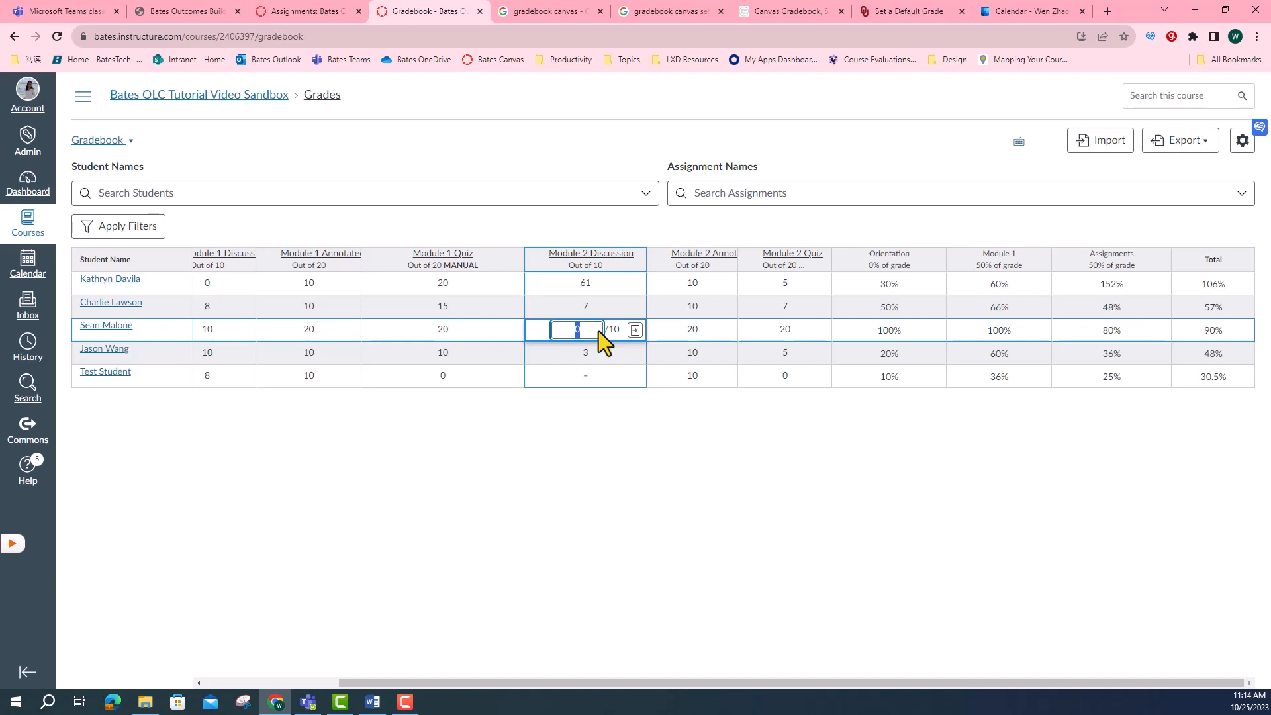
key("BackSpace")
left_click(623, 425)
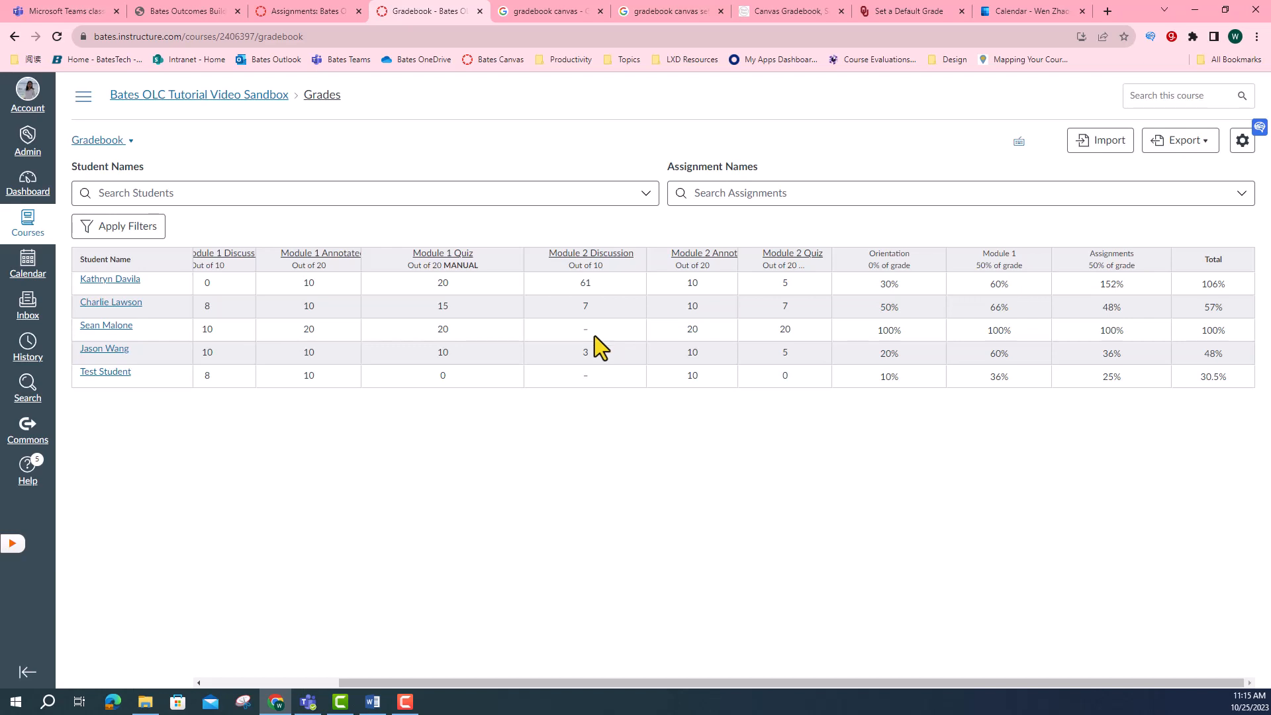
- Disable the automatic grade for missing submissions in the late policies and apply the gradebook settings
left_click(1242, 140)
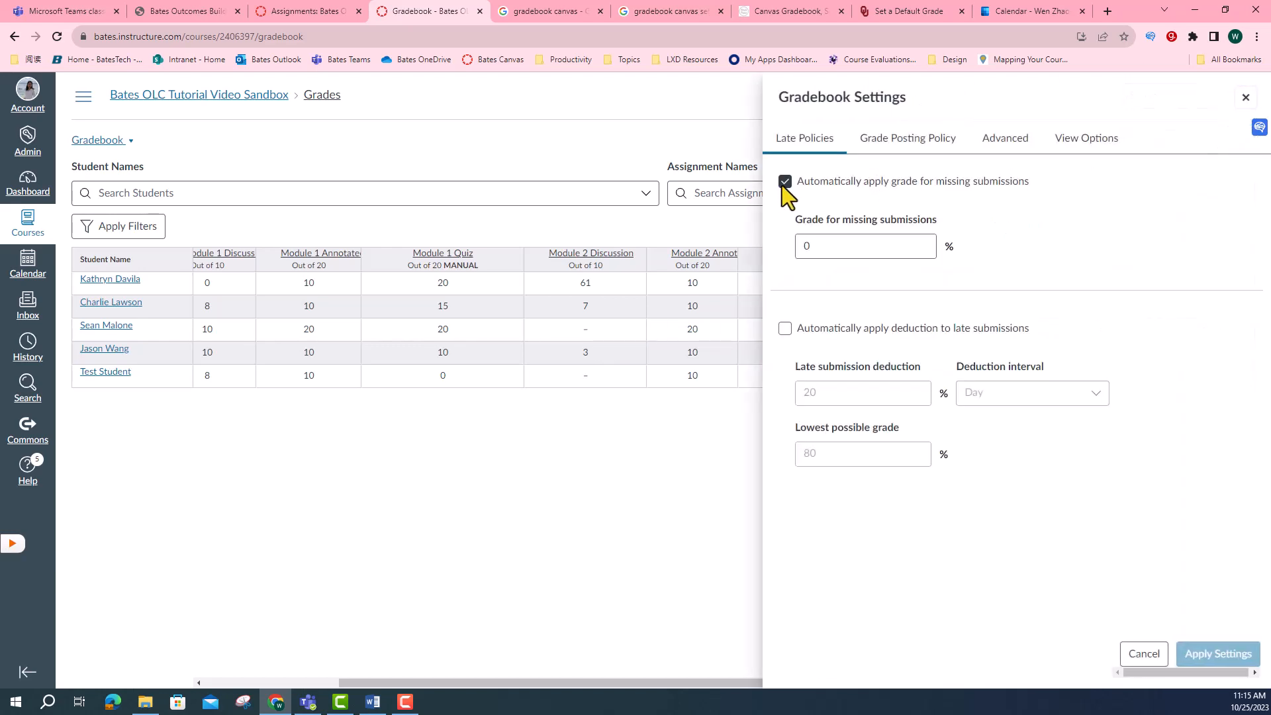
left_click(784, 183)
left_click(1228, 653)
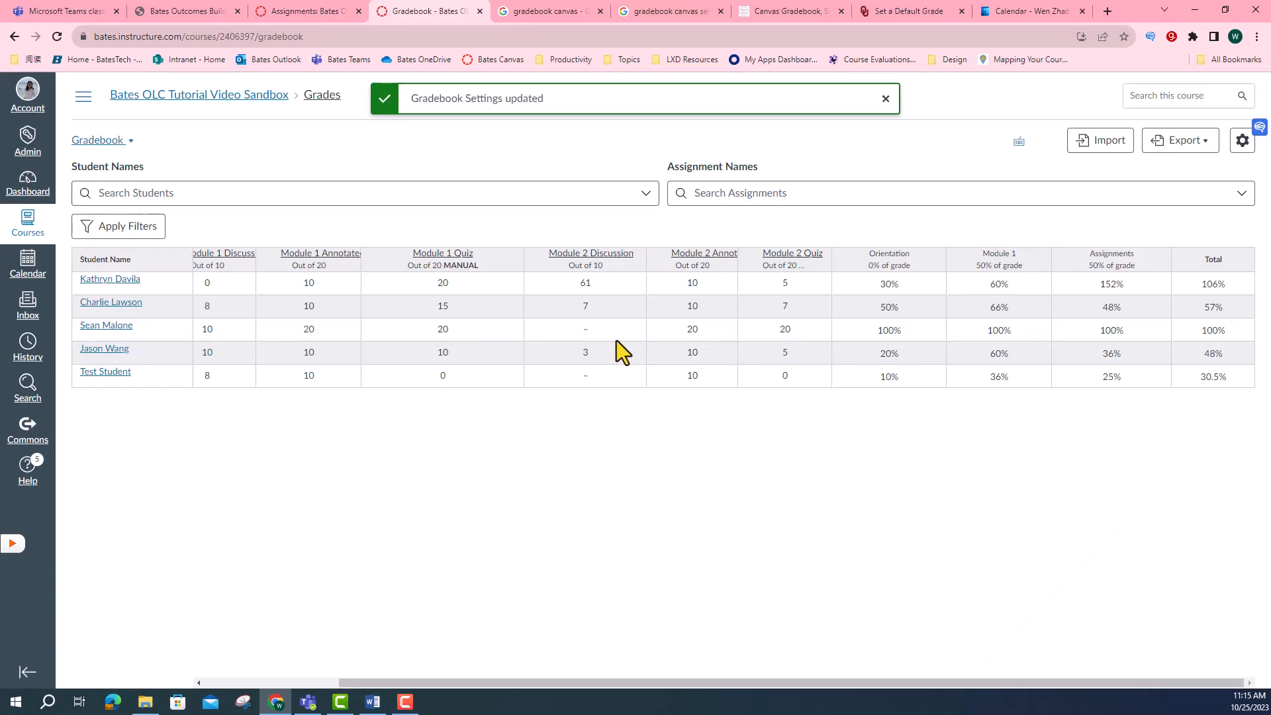
left_click(886, 99)
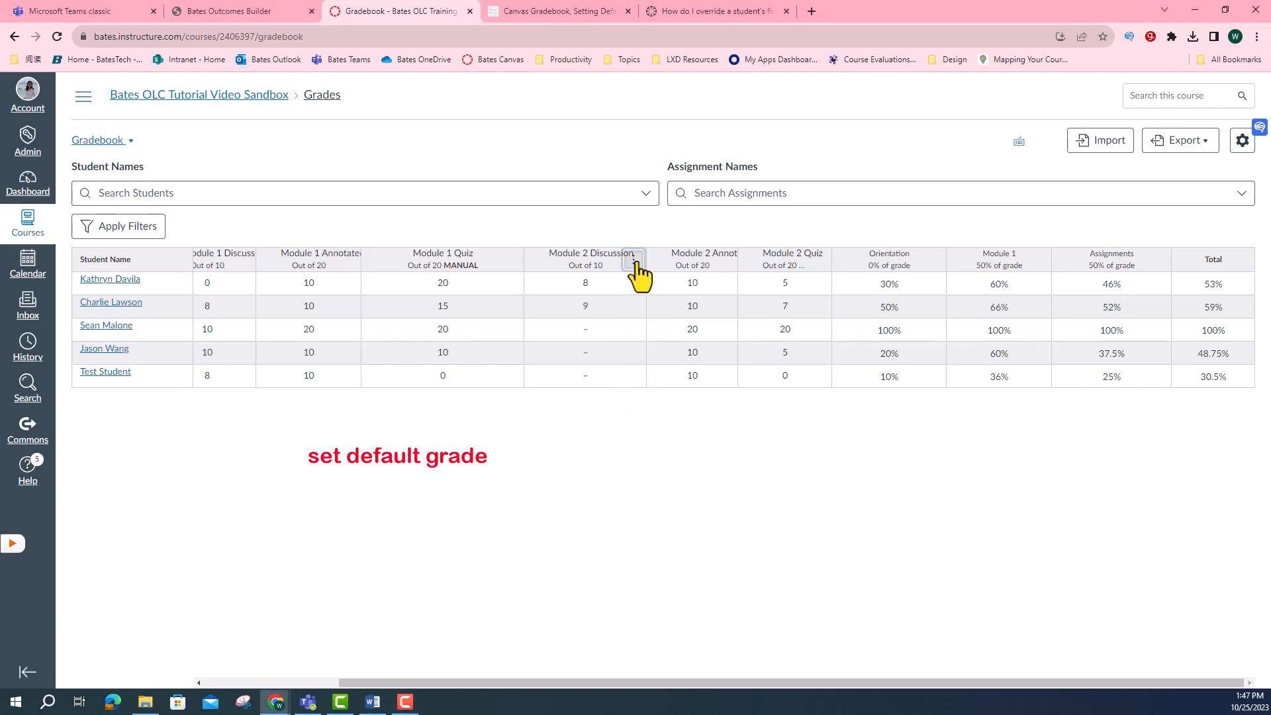
- Set the default grade for Module 2 Discussion to 5 out of 10 for all students, overwriting already-entered grades
left_click(634, 261)
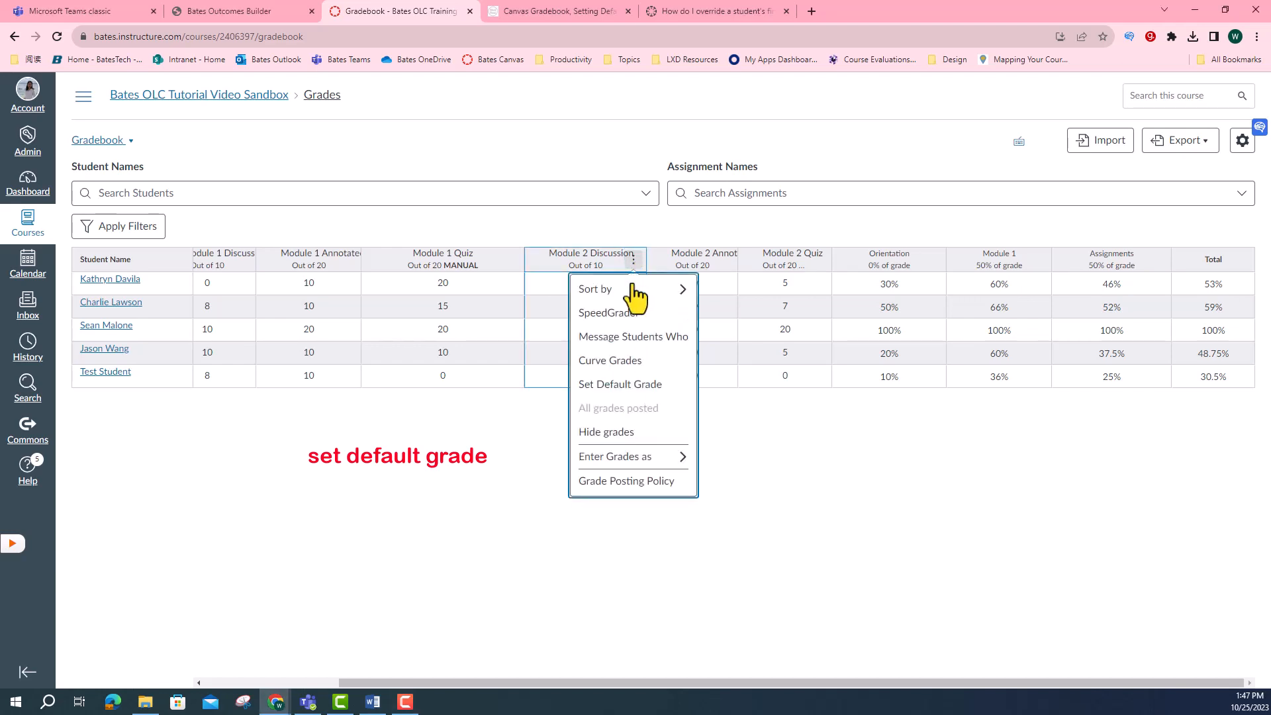
left_click(678, 387)
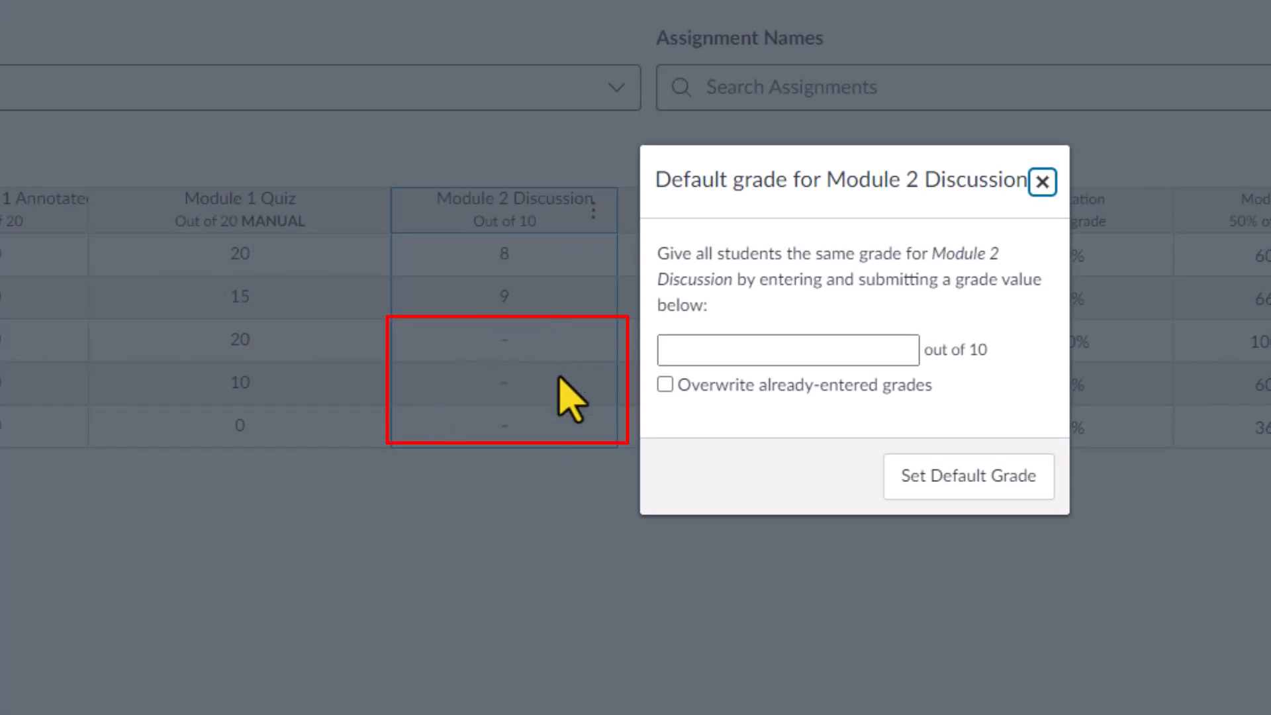
left_click(718, 345)
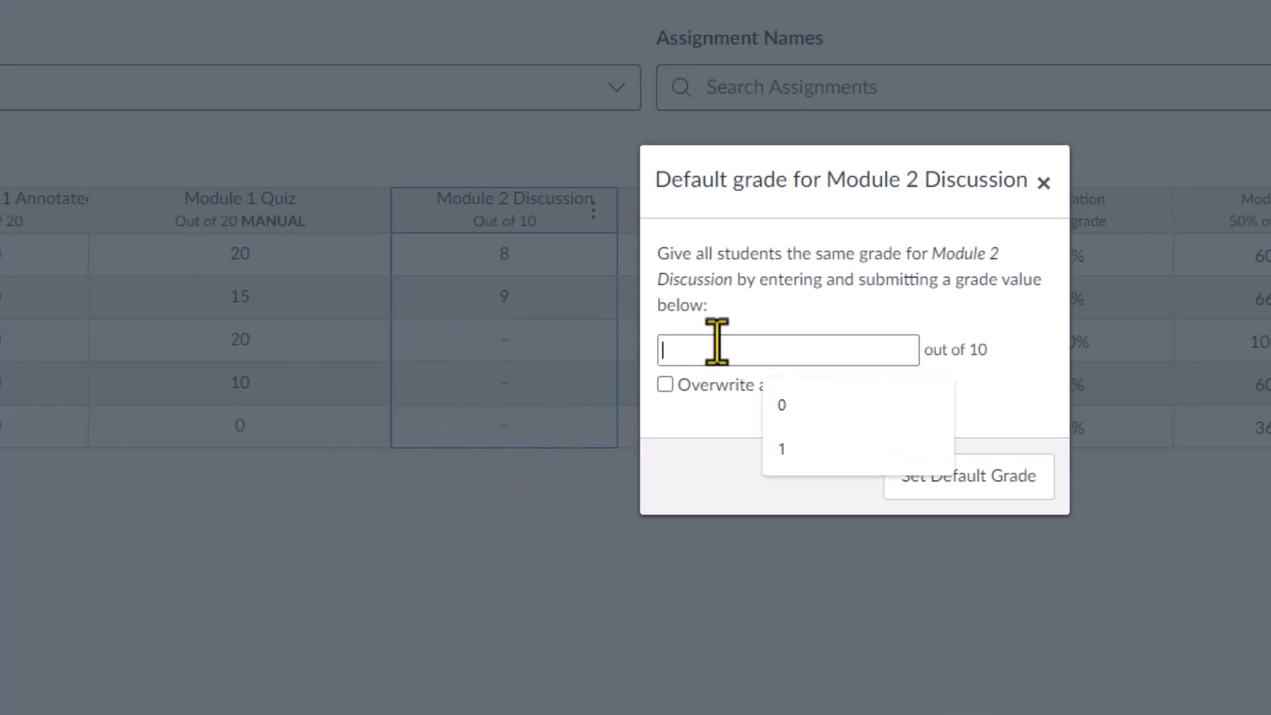
type("5")
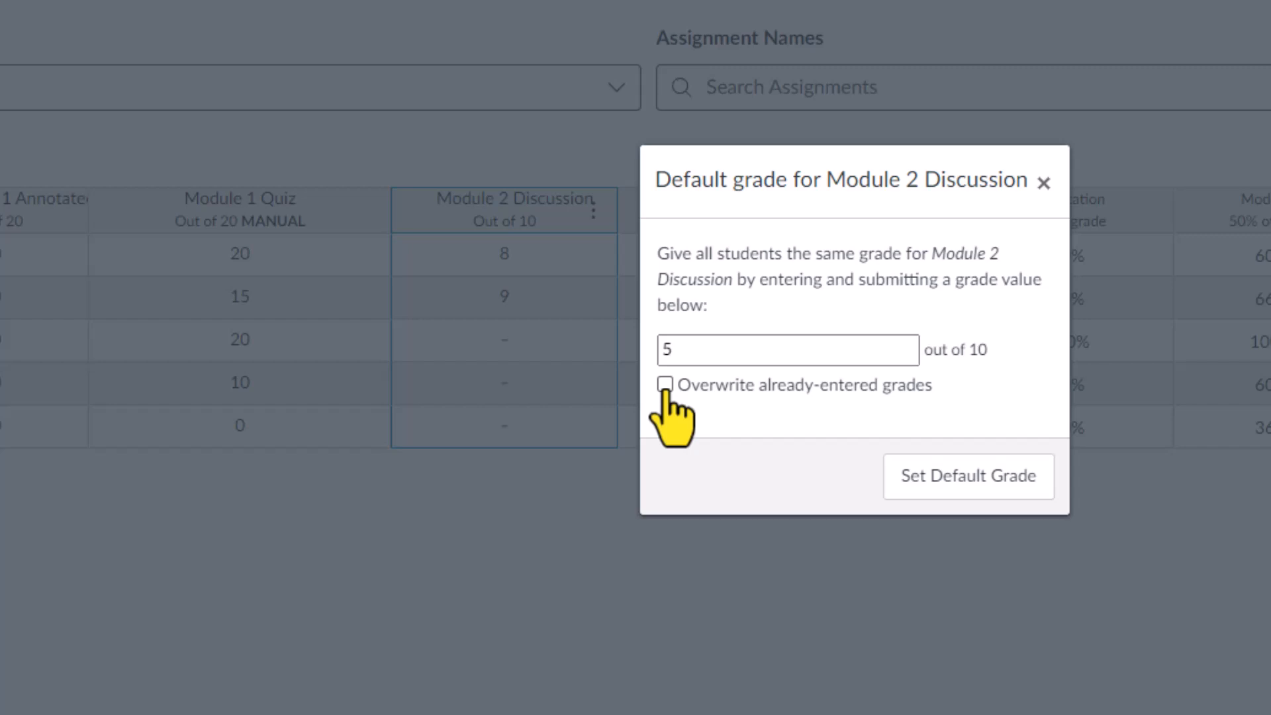
left_click(664, 385)
left_click(1026, 490)
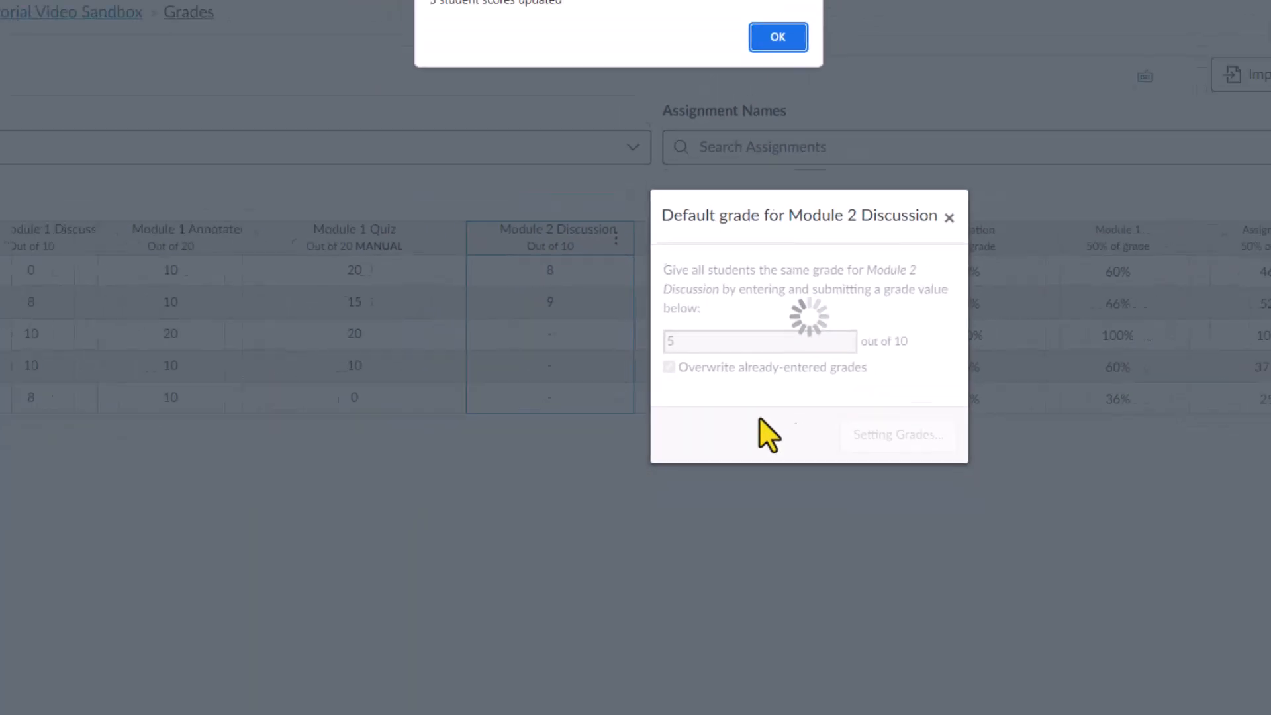
left_click(776, 39)
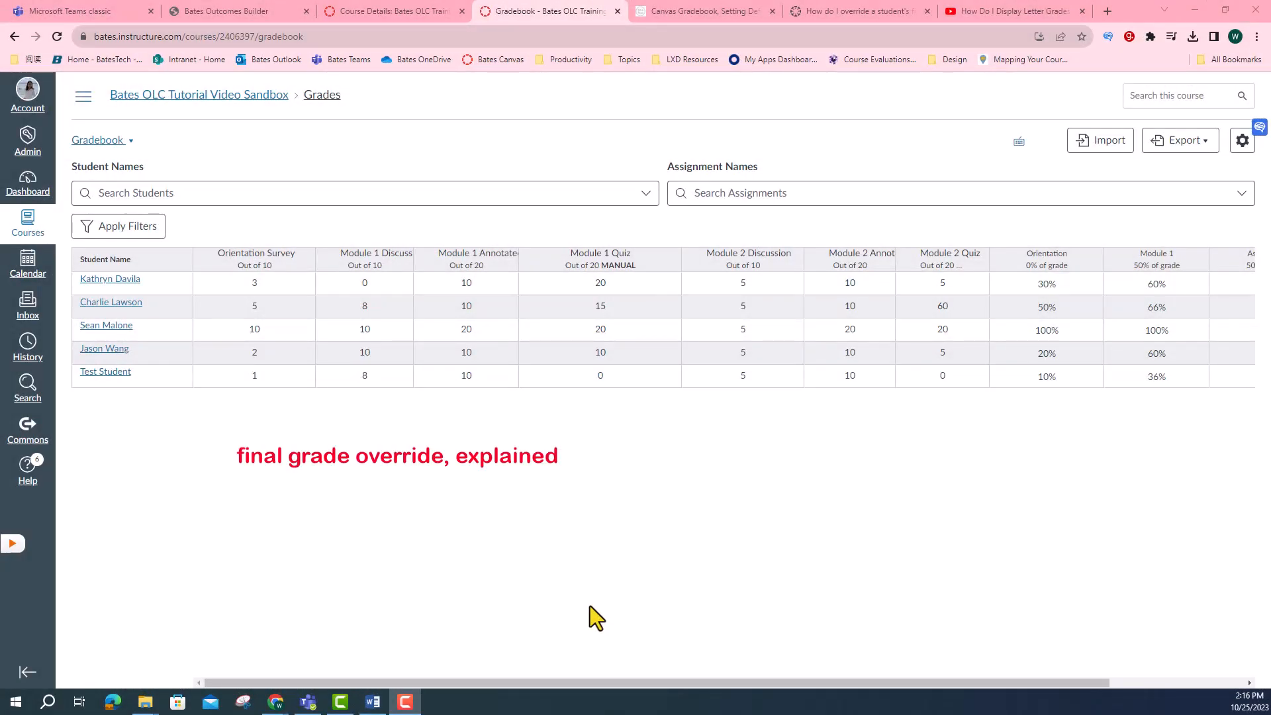
- Allow final grade override in the advanced gradebook settings and apply them
left_click_drag(604, 682, 867, 695)
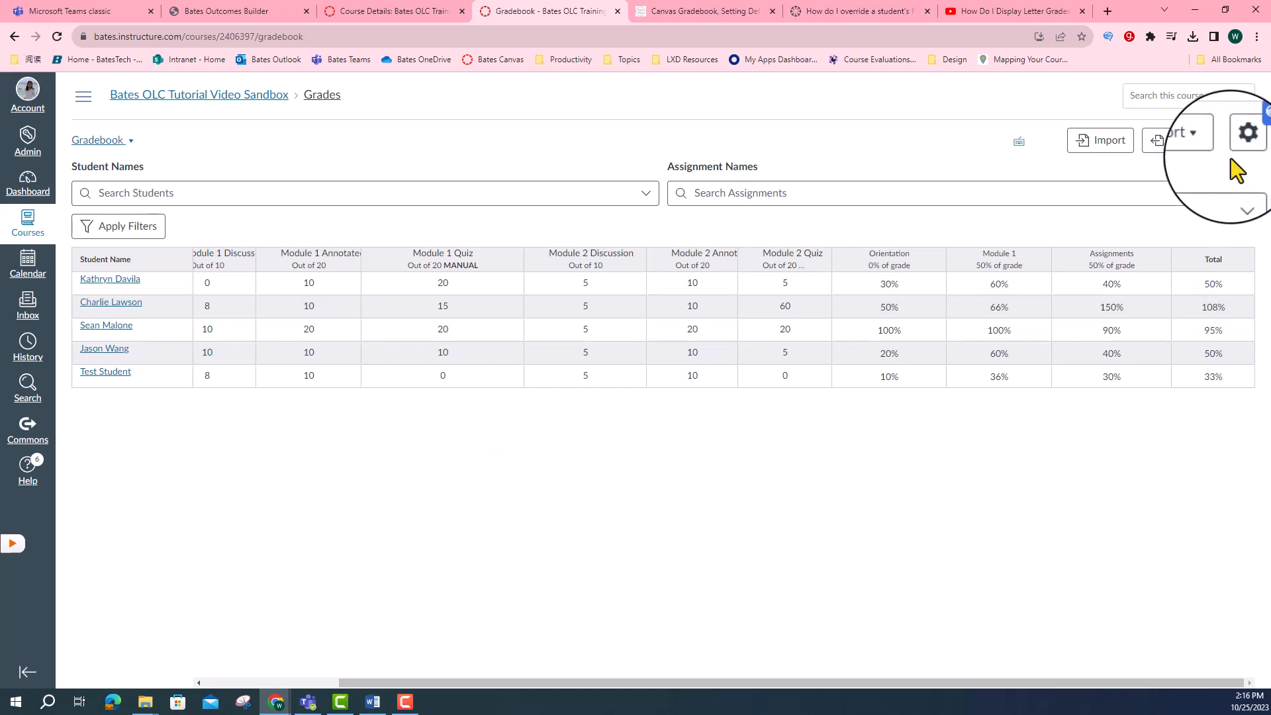
left_click(1243, 140)
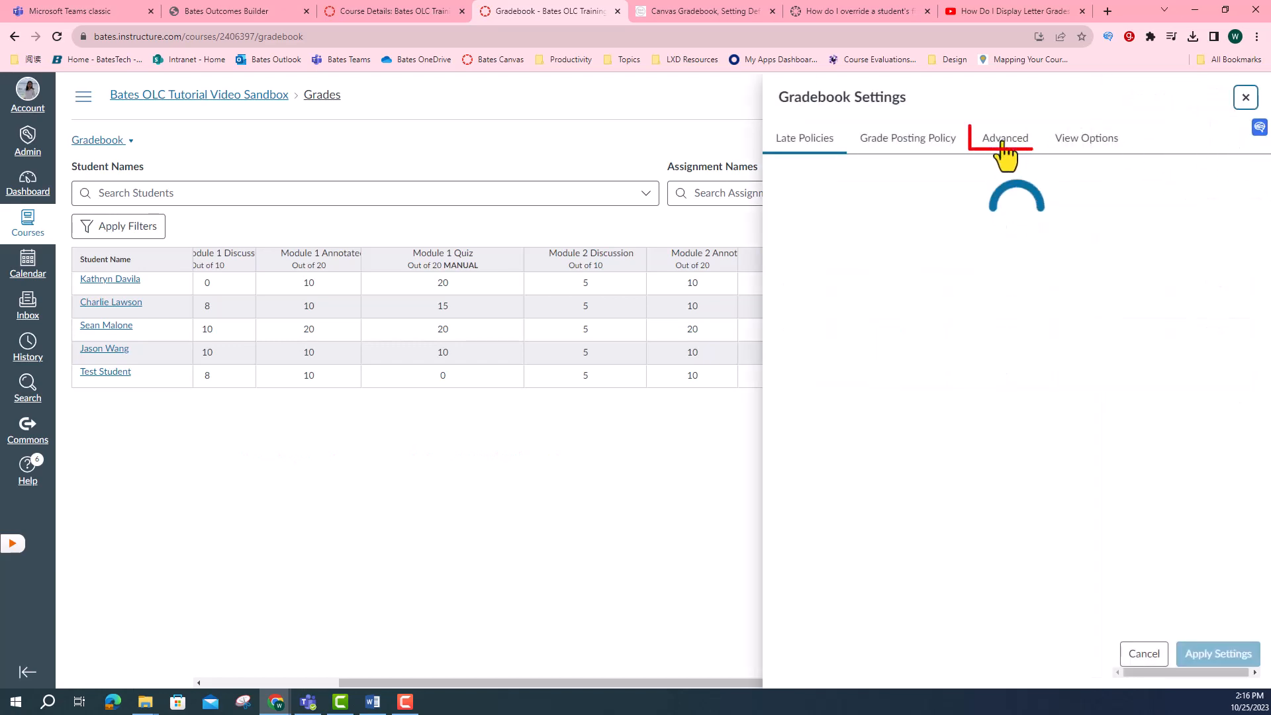
left_click(1004, 142)
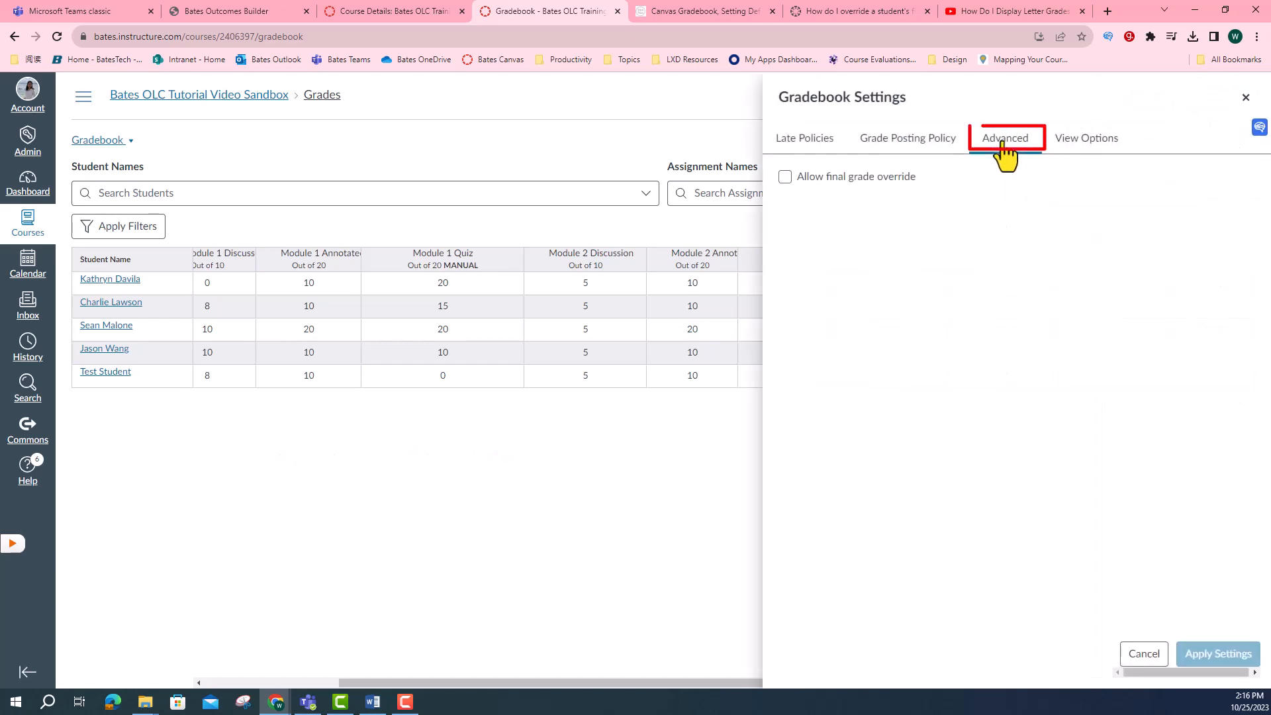
left_click(785, 179)
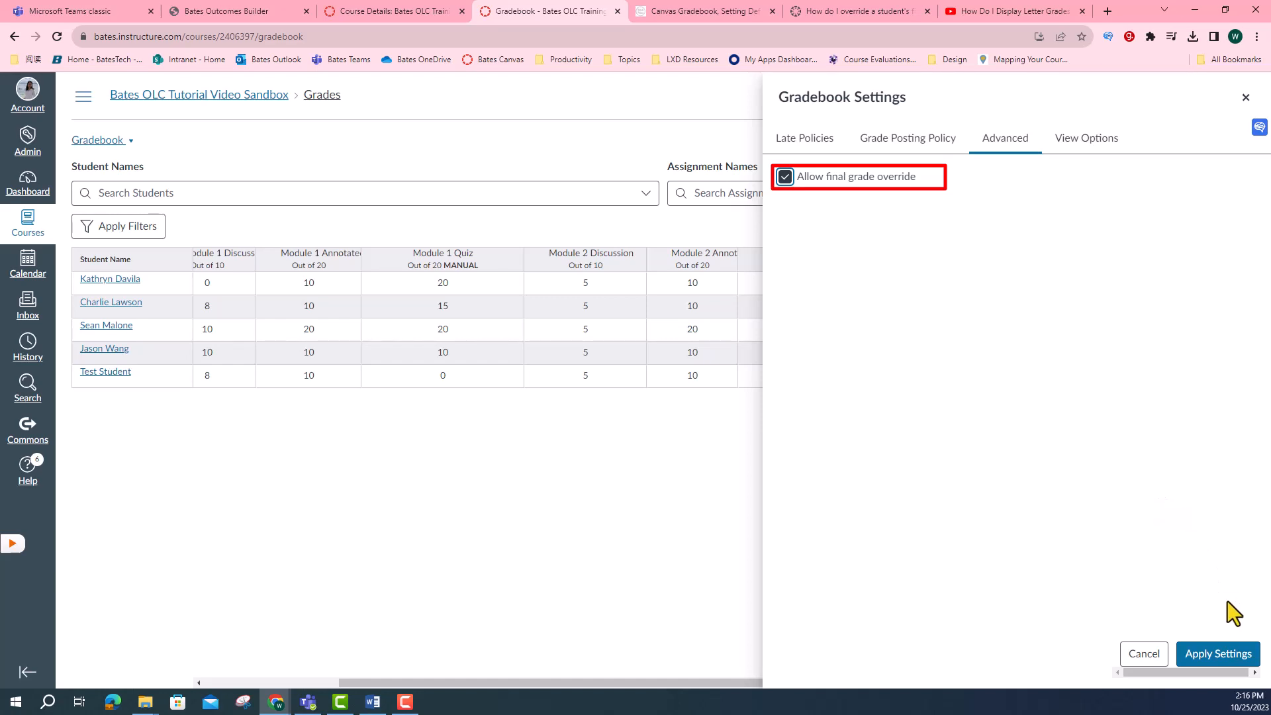
left_click(1230, 654)
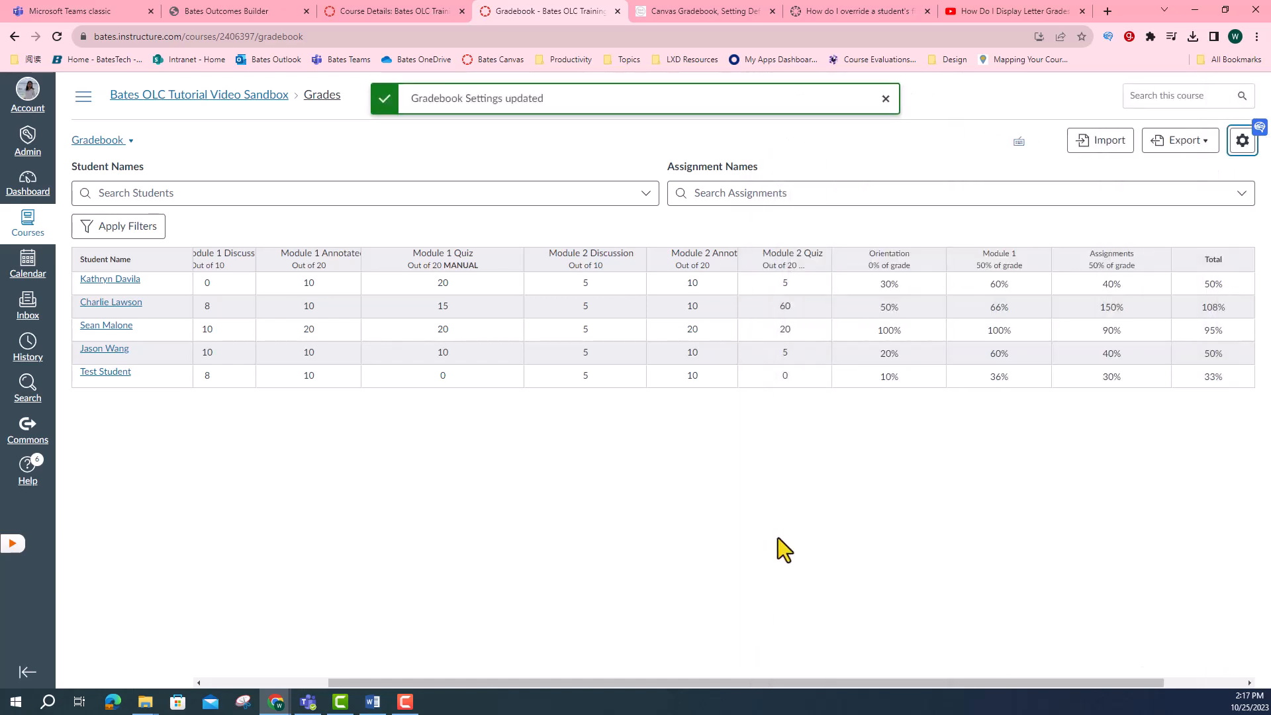
- Set the first student's final grade override to 67%
left_click_drag(788, 683, 874, 683)
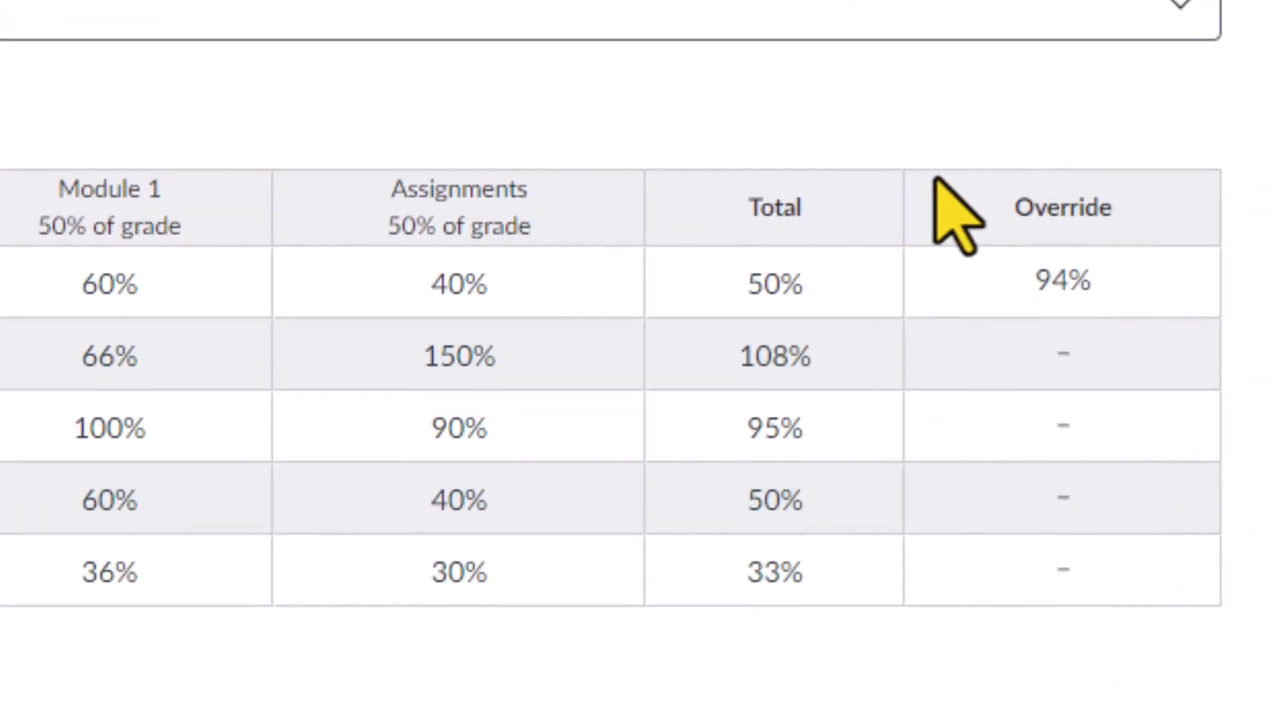
left_click(1062, 280)
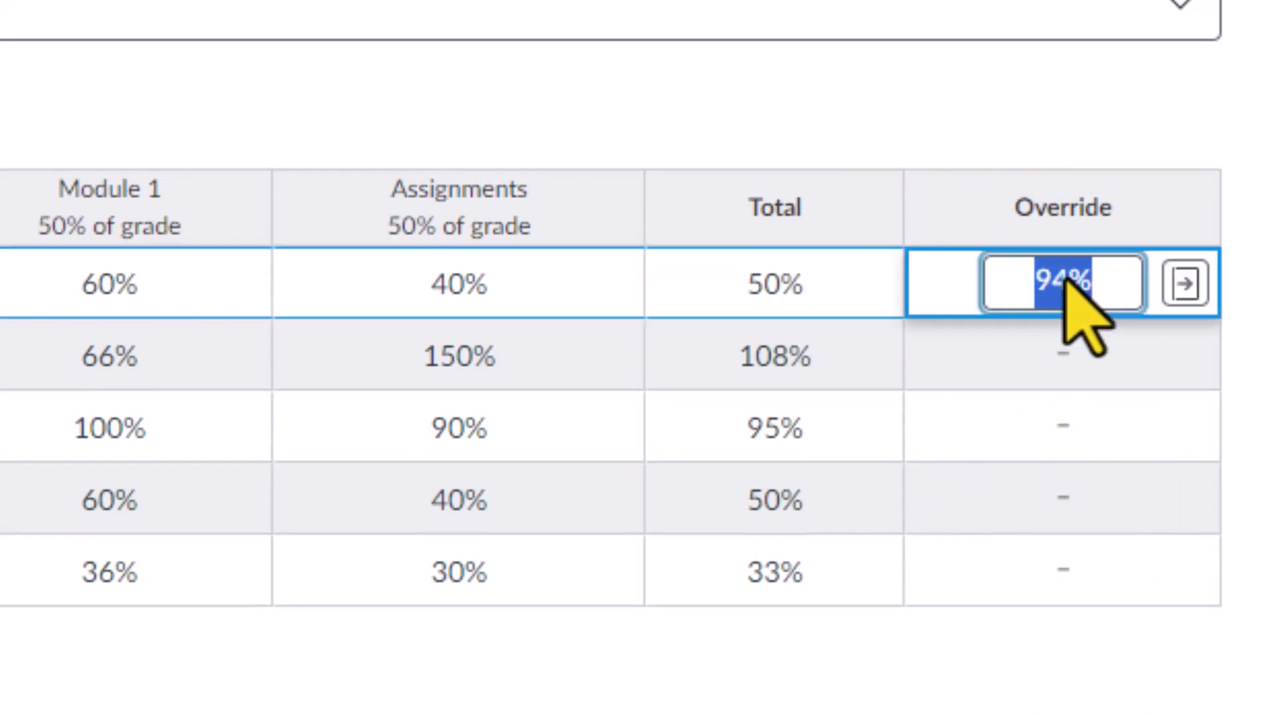
left_click(883, 632)
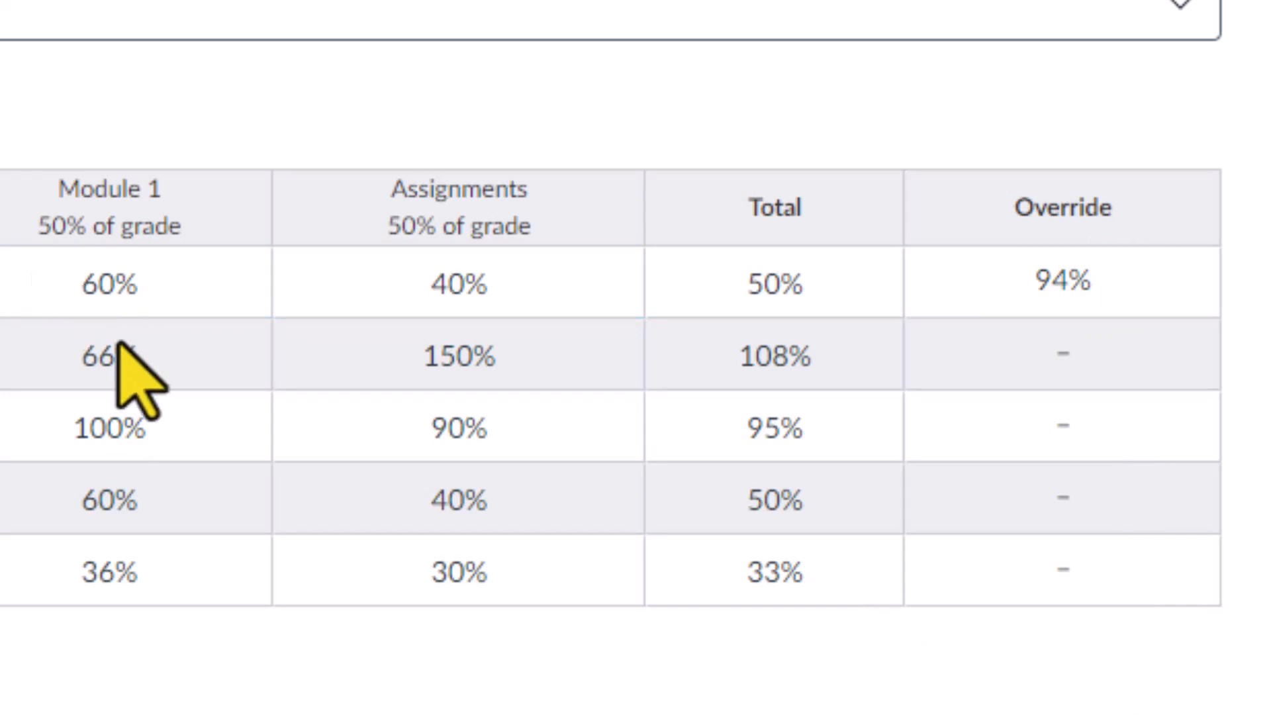
left_click(1058, 284)
type("67")
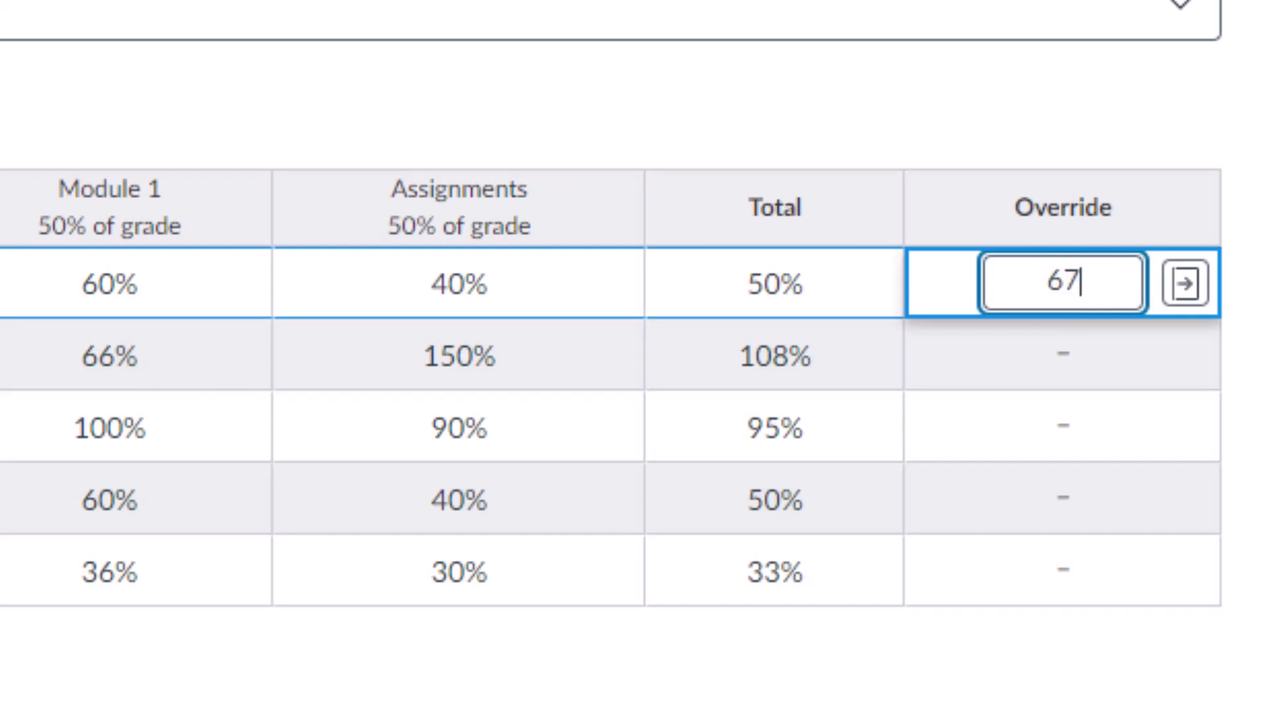
key("Return")
- Try to replace the first student's final grade override with the letter grade A
left_click(1076, 283)
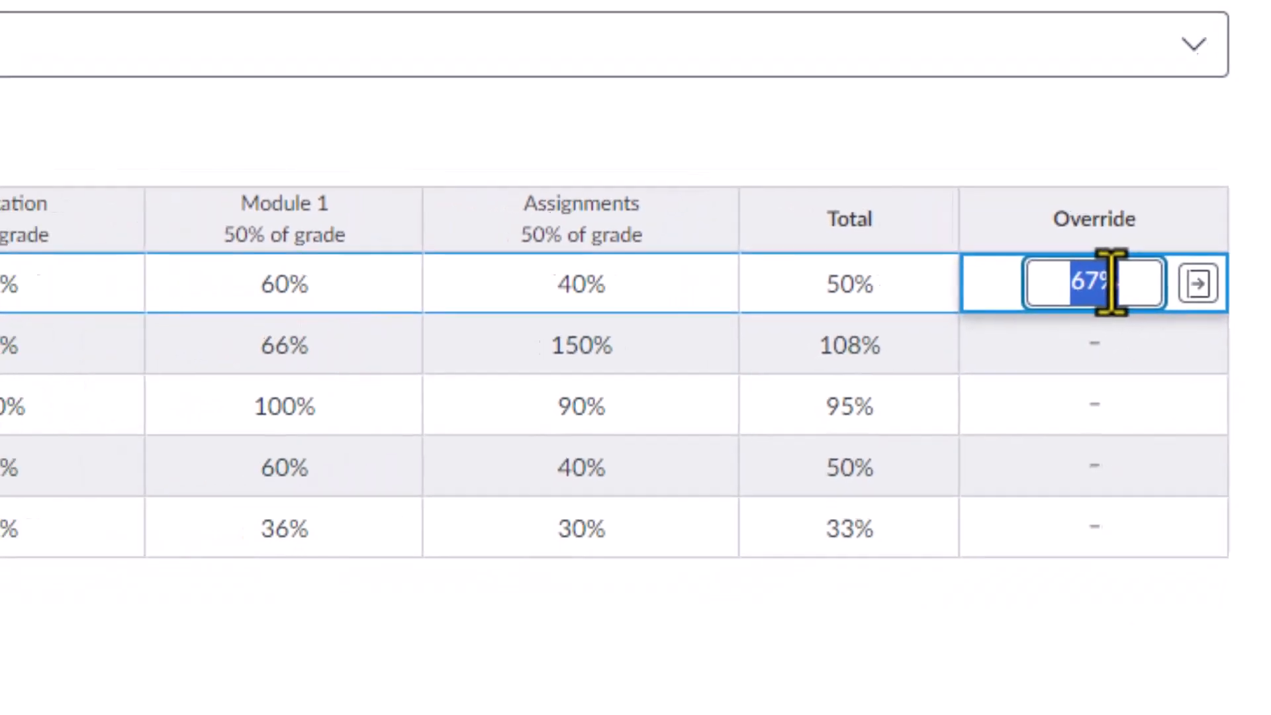
type("A")
key("Return")
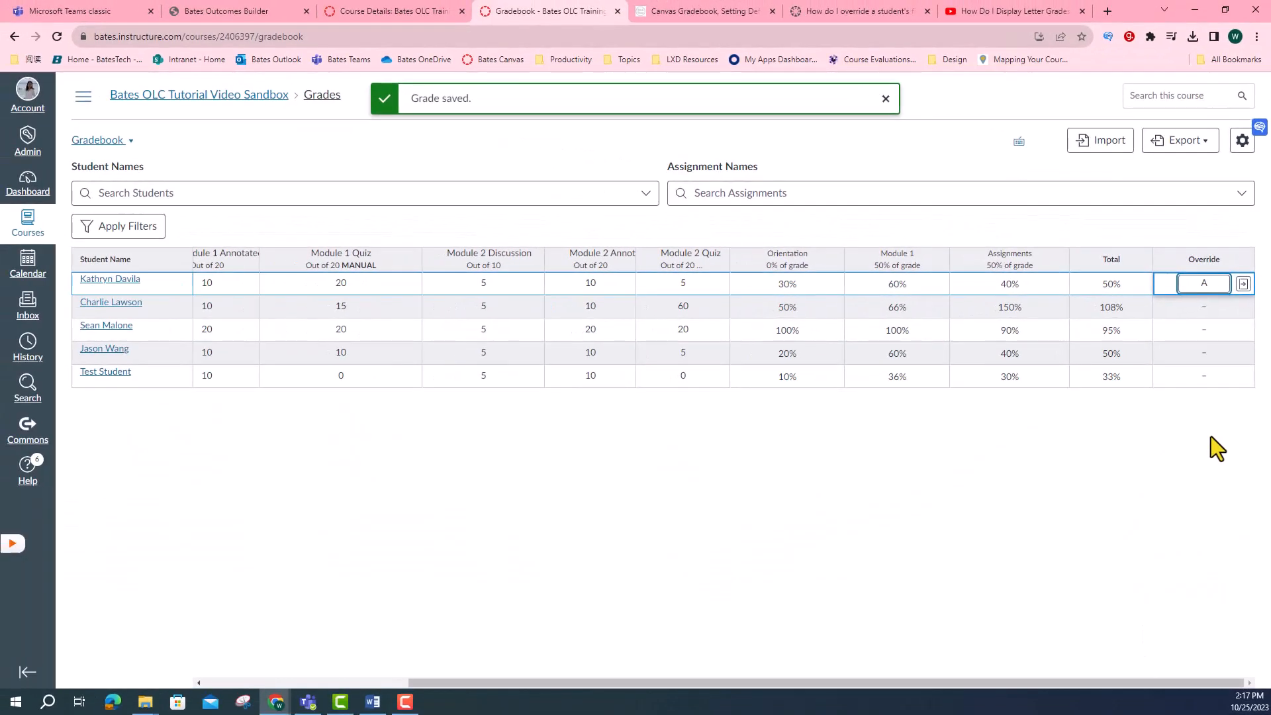
key("Return")
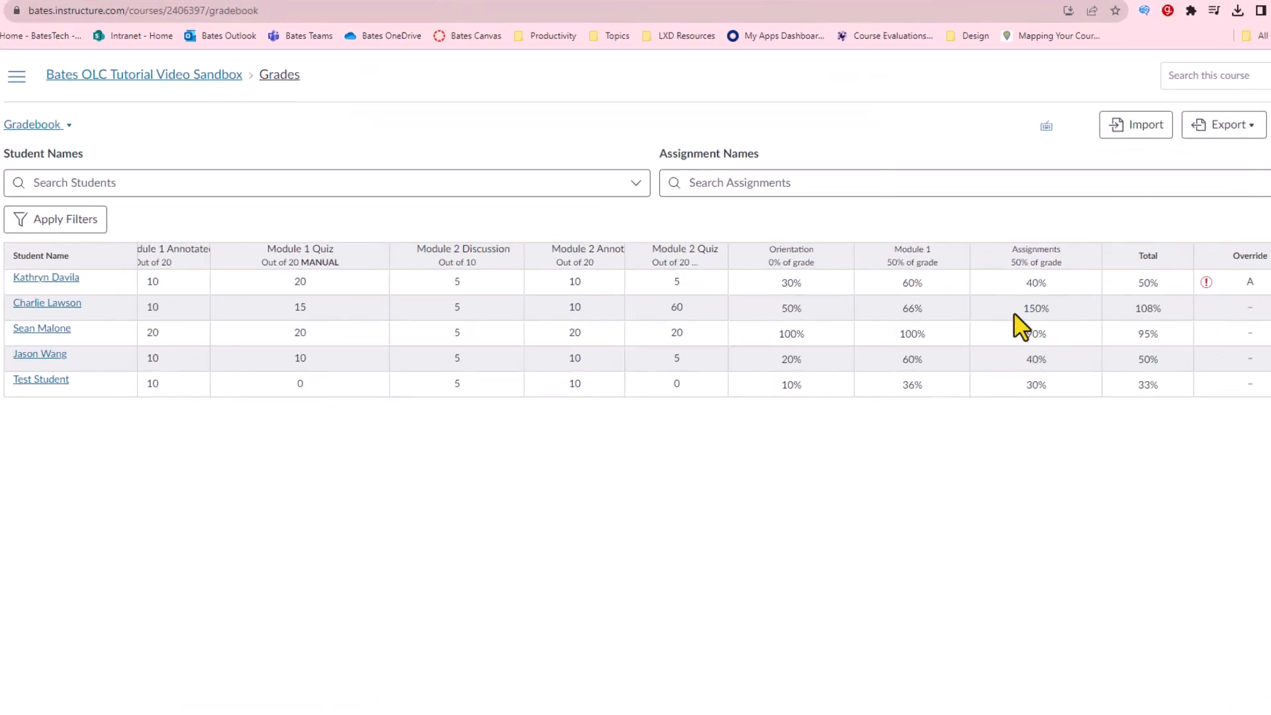
- Enter letter grades for Module 2 Quiz: B+ for the second student and C- for the third student
left_click(651, 329)
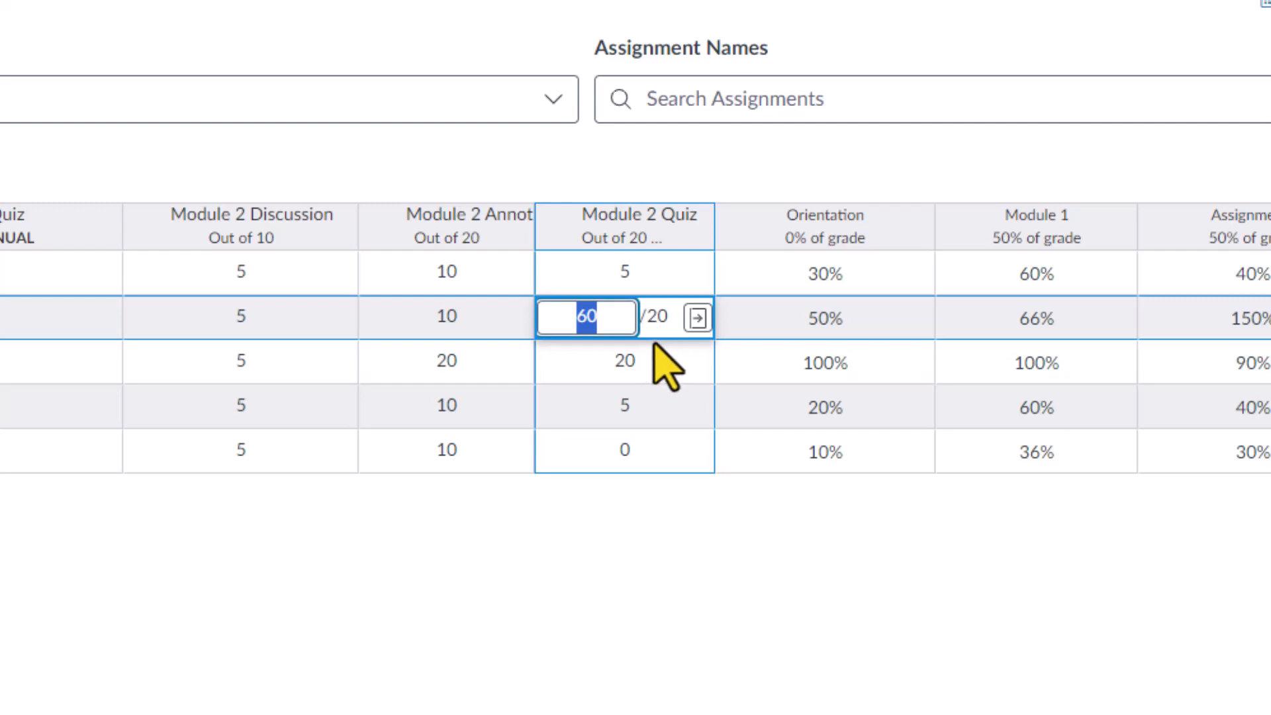
type("B+")
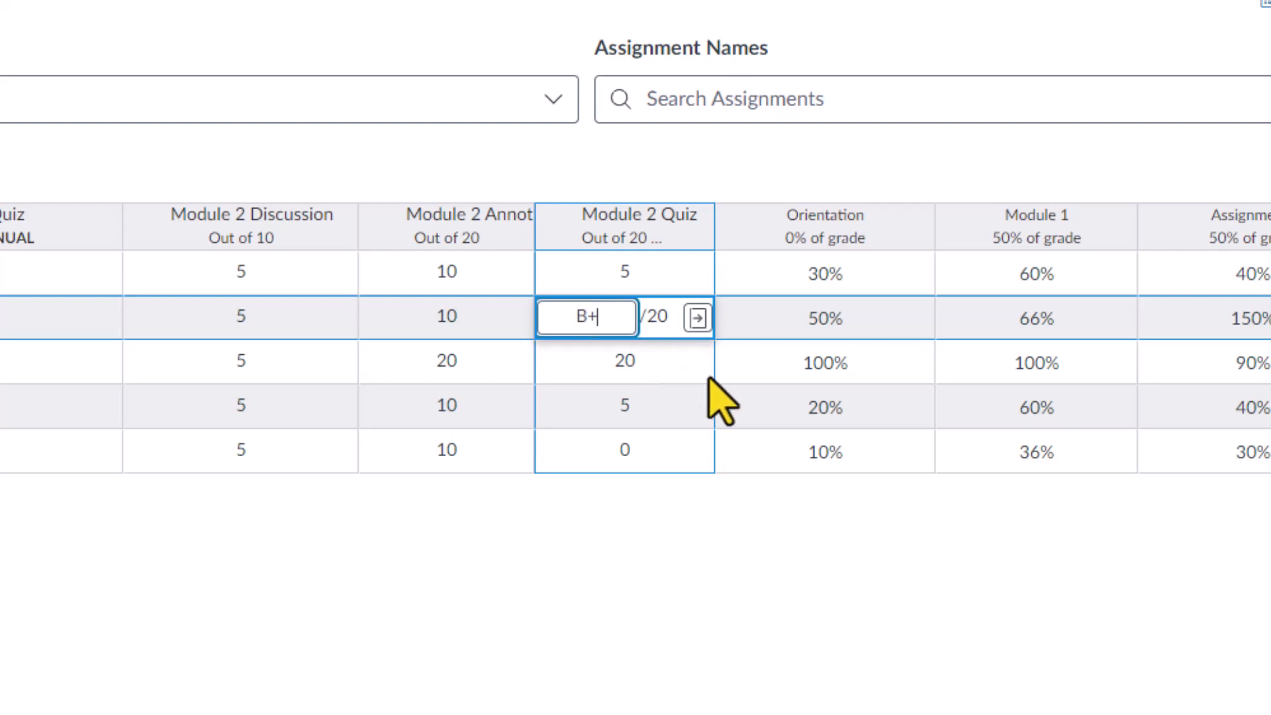
key("Return")
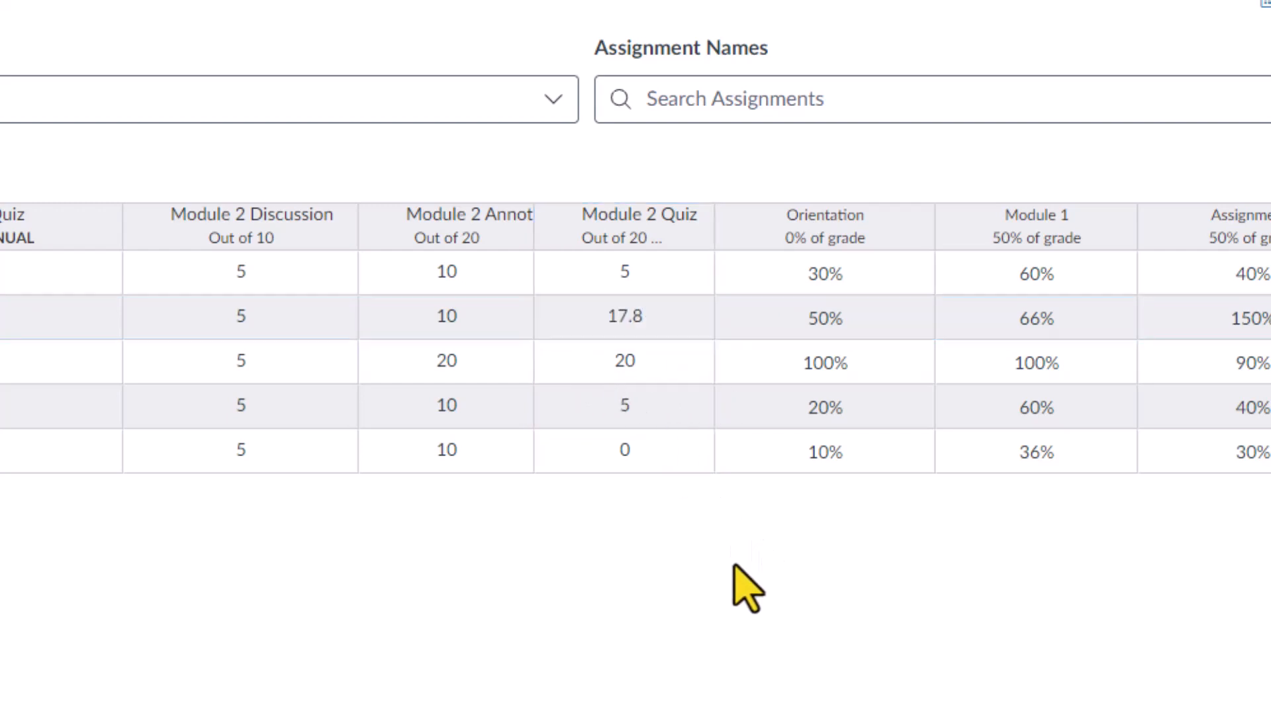
left_click(653, 363)
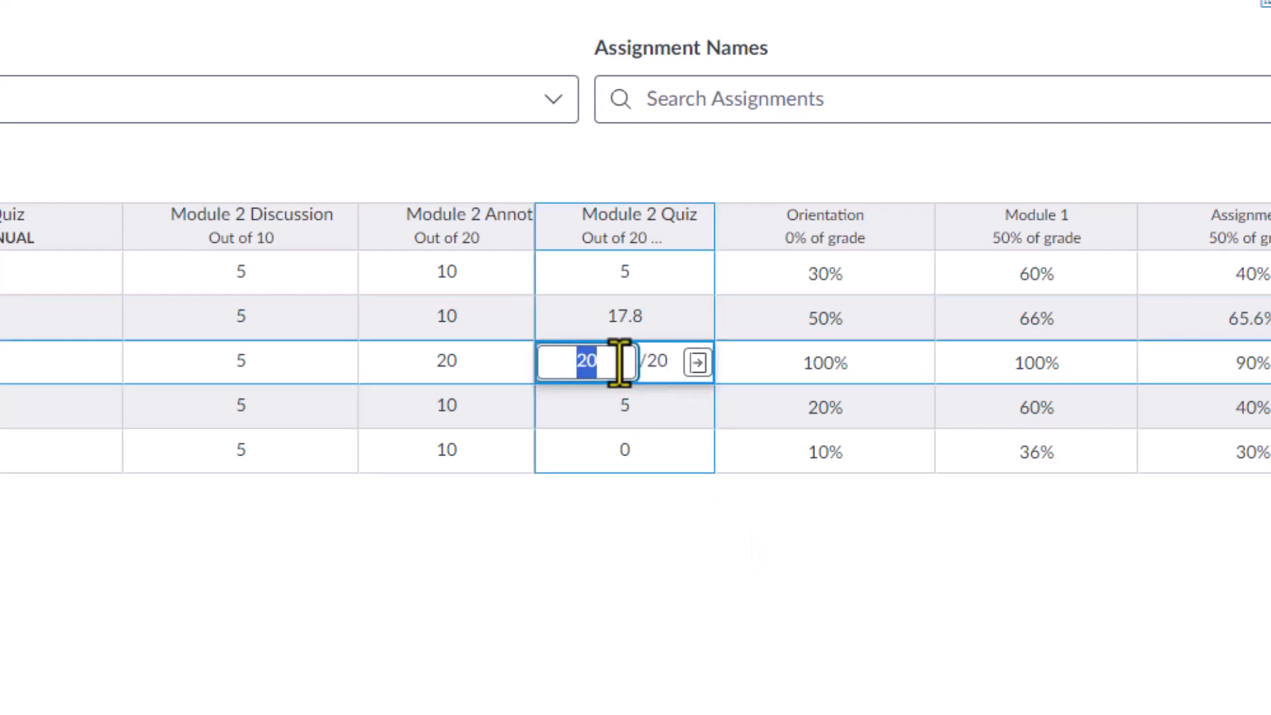
type("C-")
key("Return")
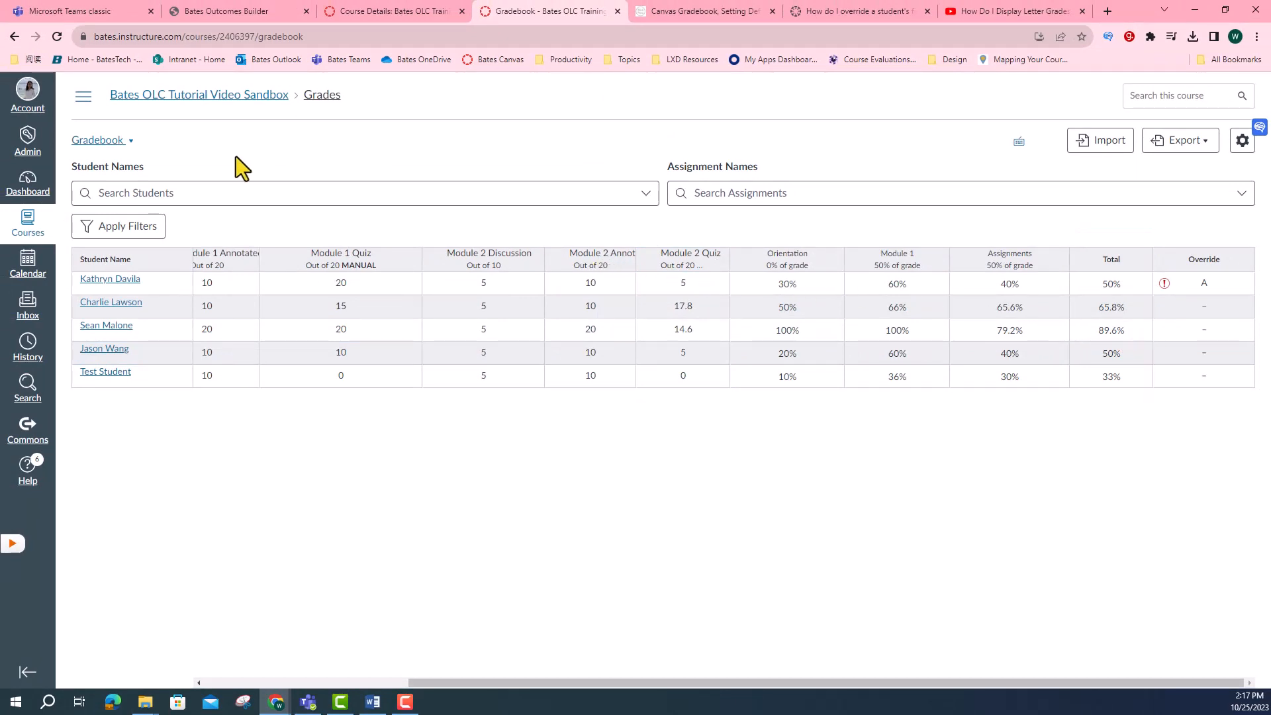
- Enable the course grading scheme in the course settings, using the Default Canvas Grading Scheme, and update the course details
left_click(83, 96)
left_click(95, 512)
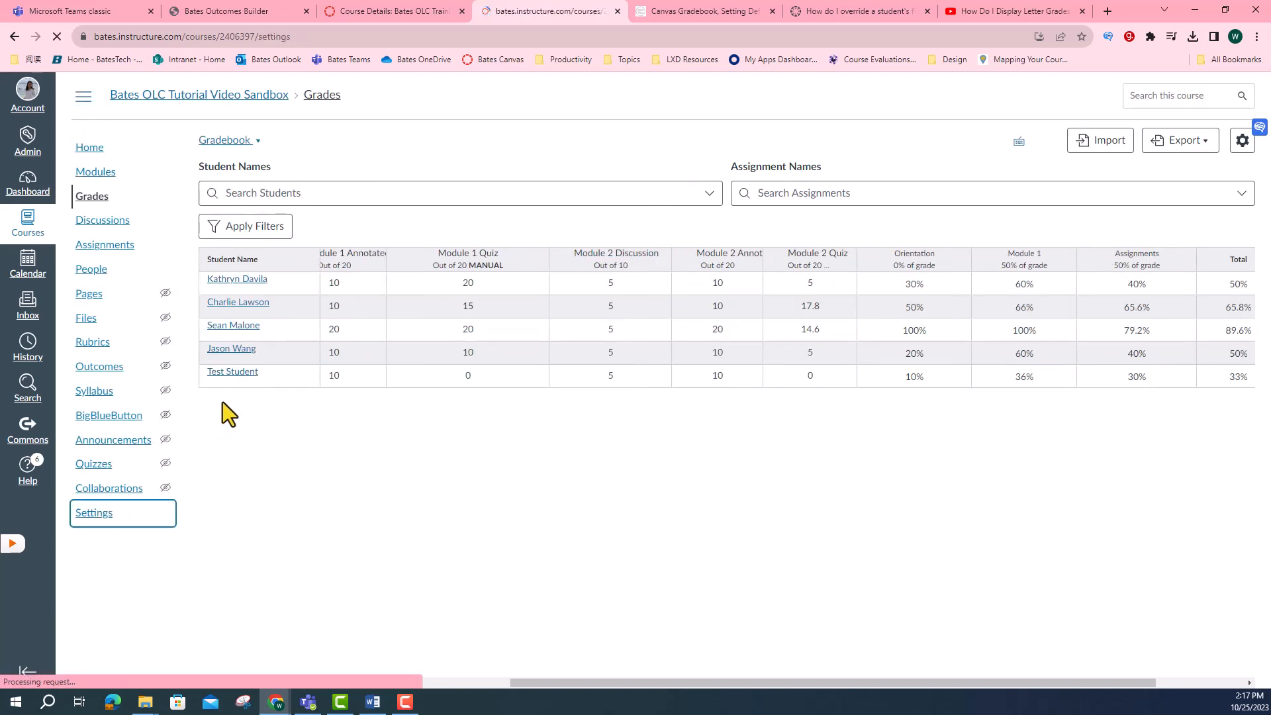
scroll(622, 400, "down", 4)
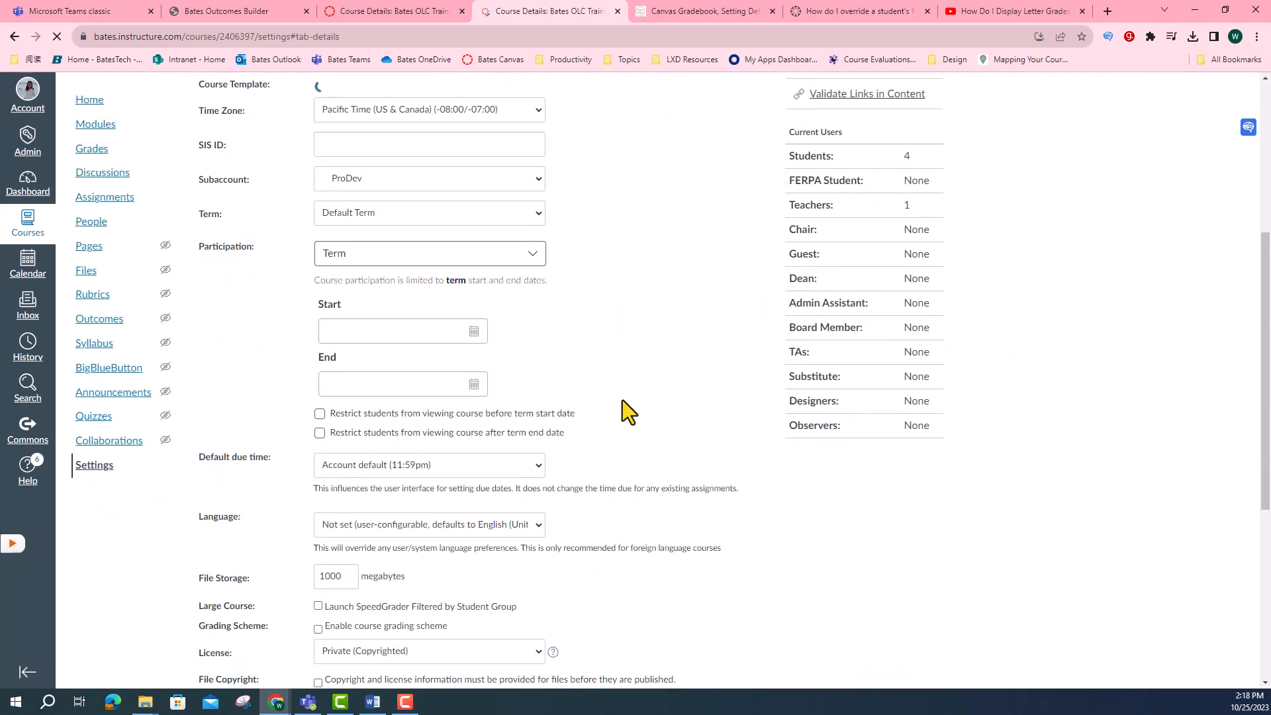
scroll(622, 400, "down", 4)
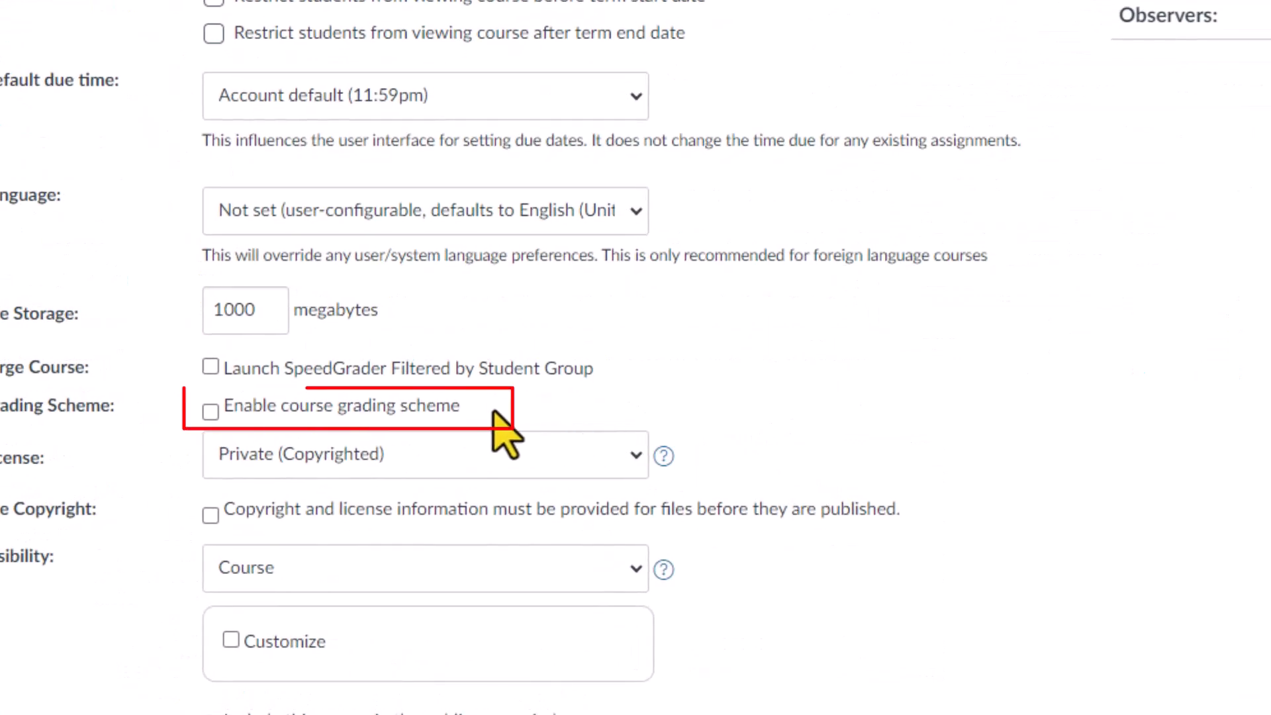
left_click(451, 409)
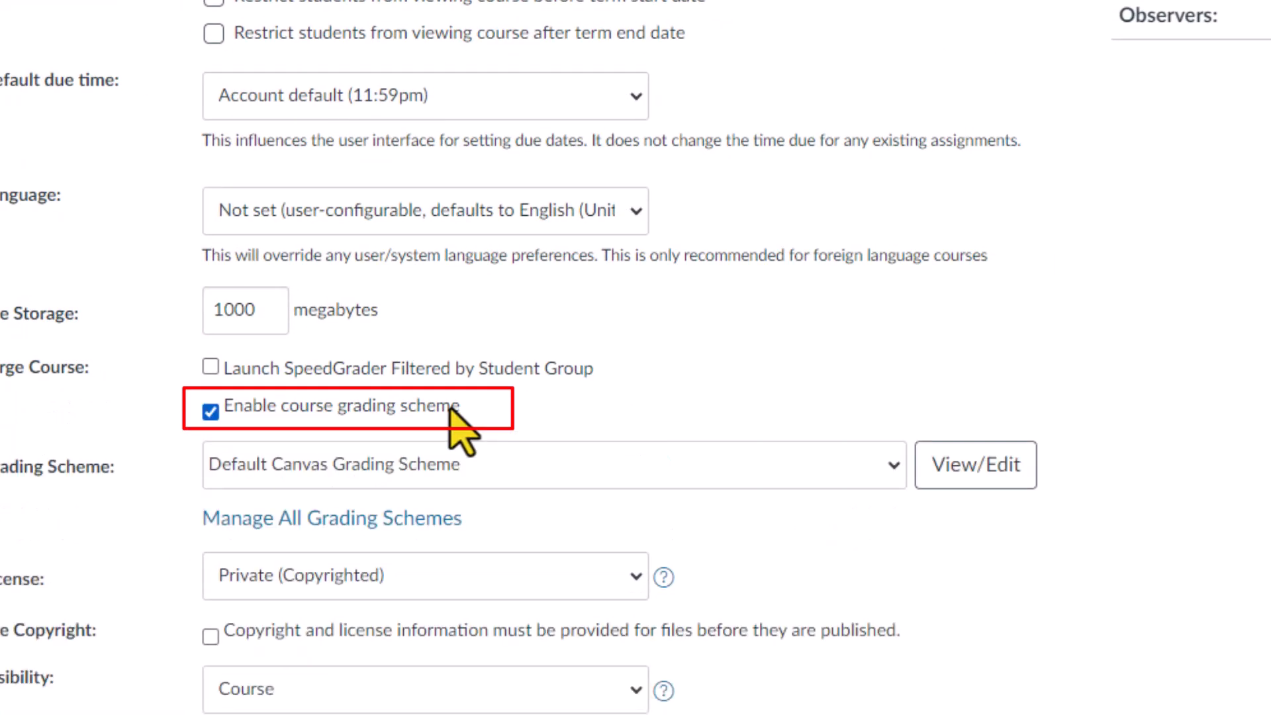
scroll(848, 473, "down", 2)
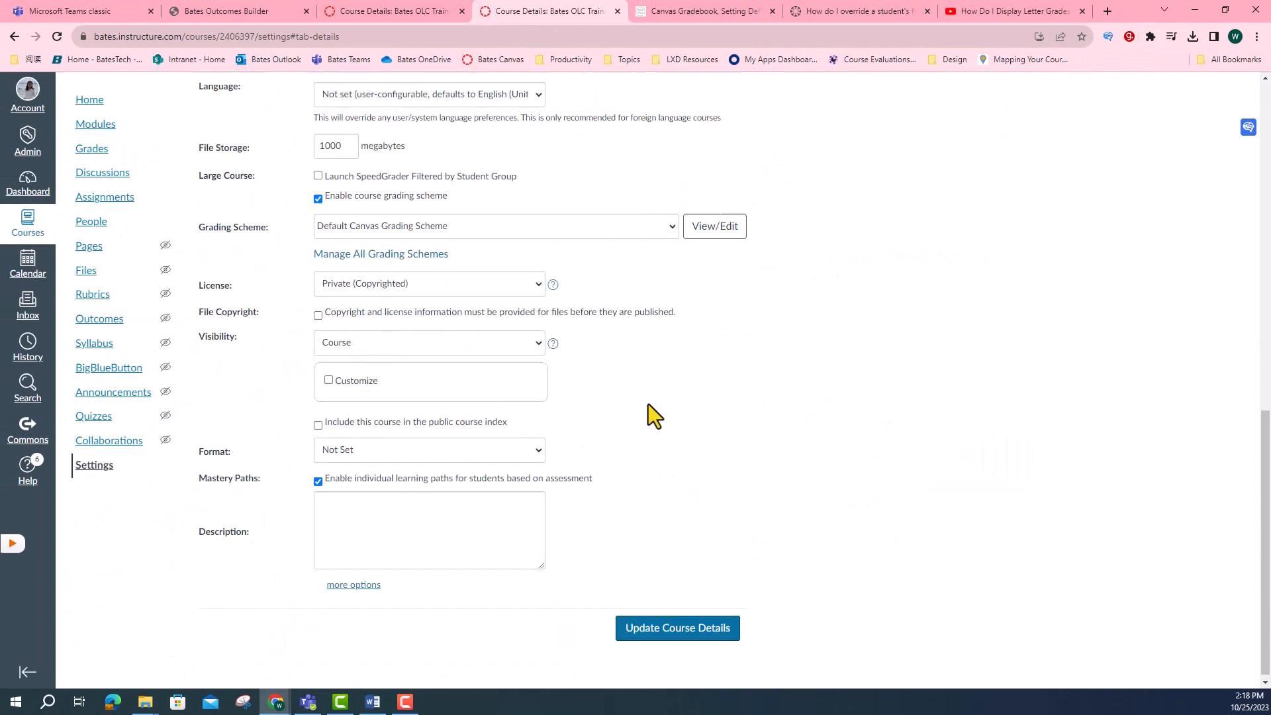
left_click(708, 629)
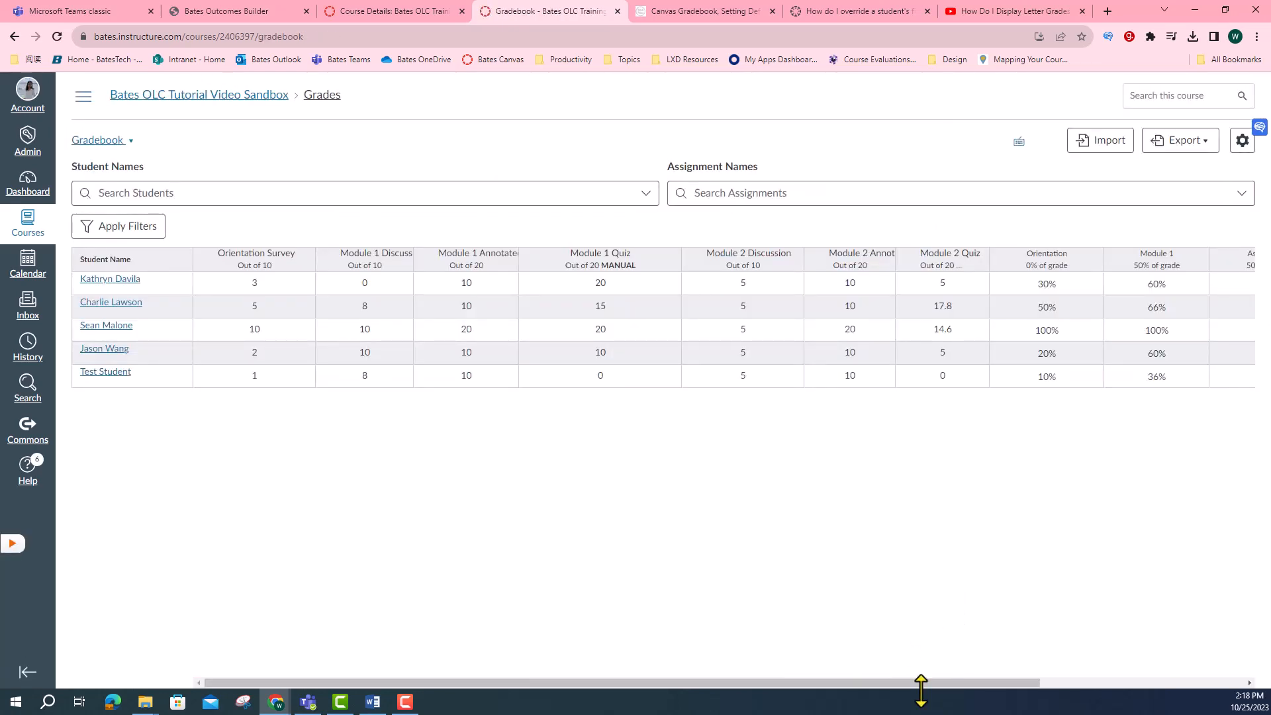
- Set the second student's final grade override in the gradebook to 89
left_click_drag(921, 683, 1205, 680)
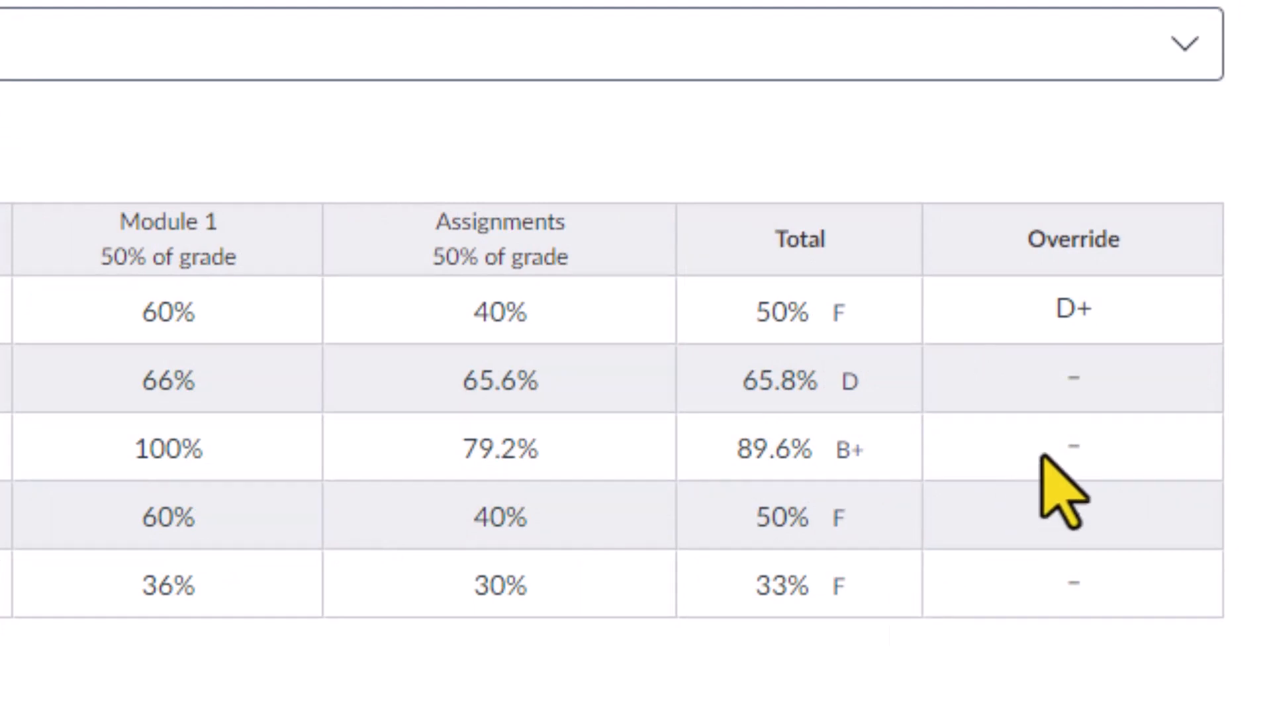
left_click(1067, 379)
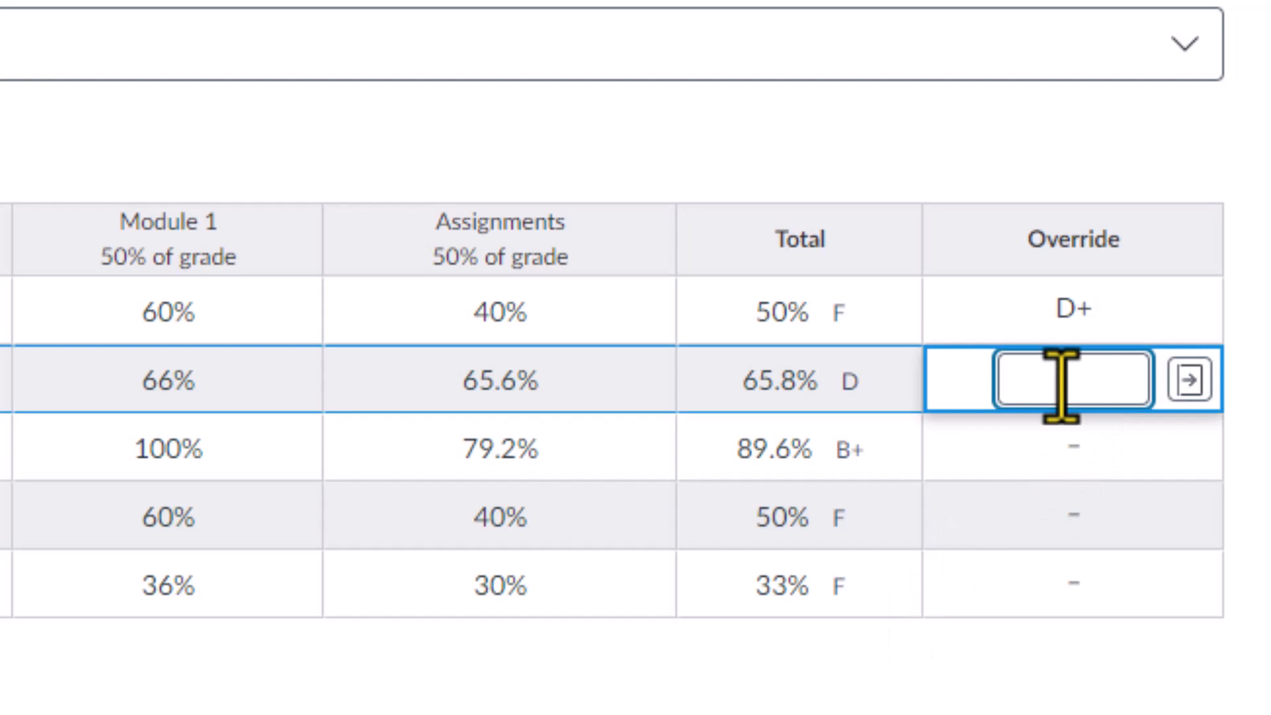
type("89")
key("Return")
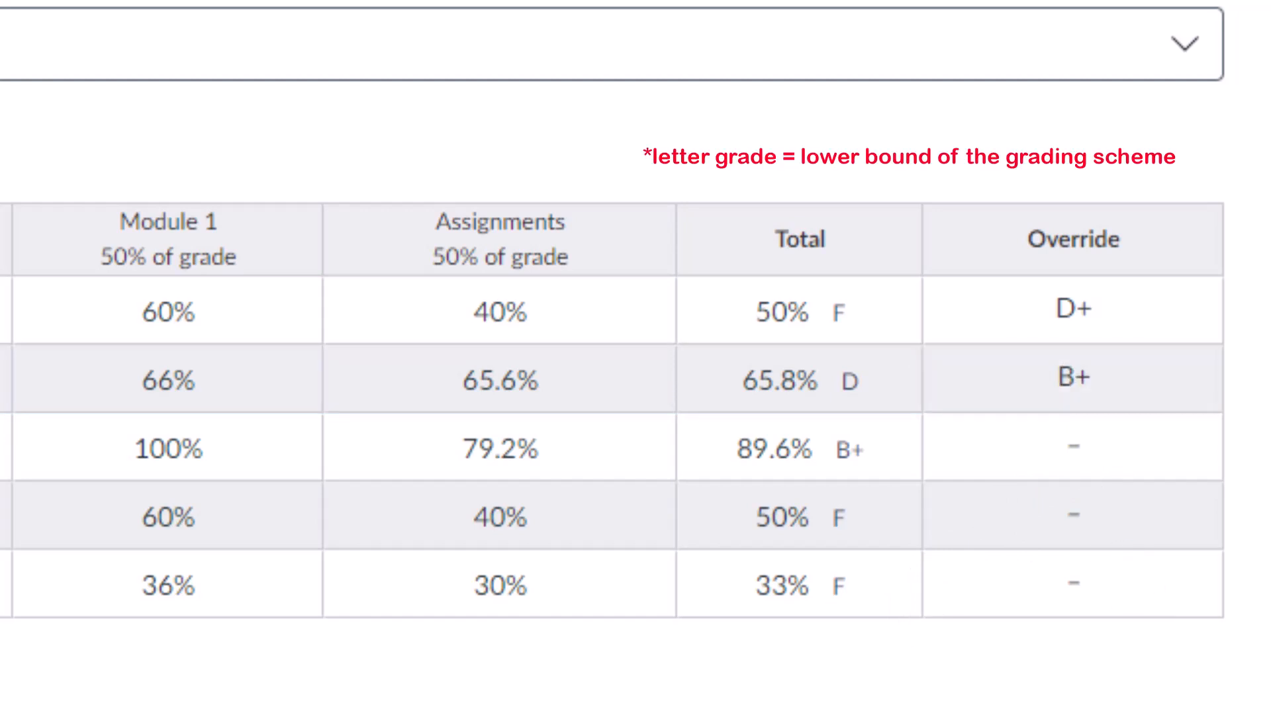
- Set the third student's final grade override to the letter grade A
left_click(1098, 450)
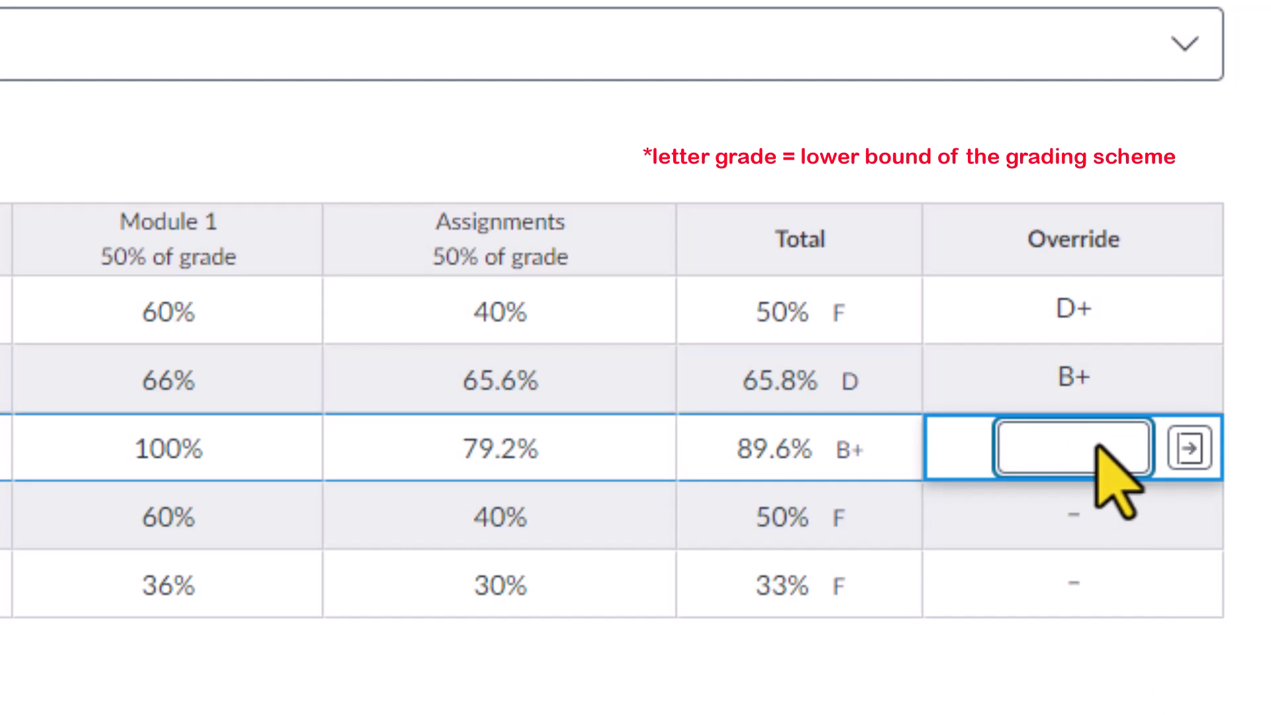
type("a")
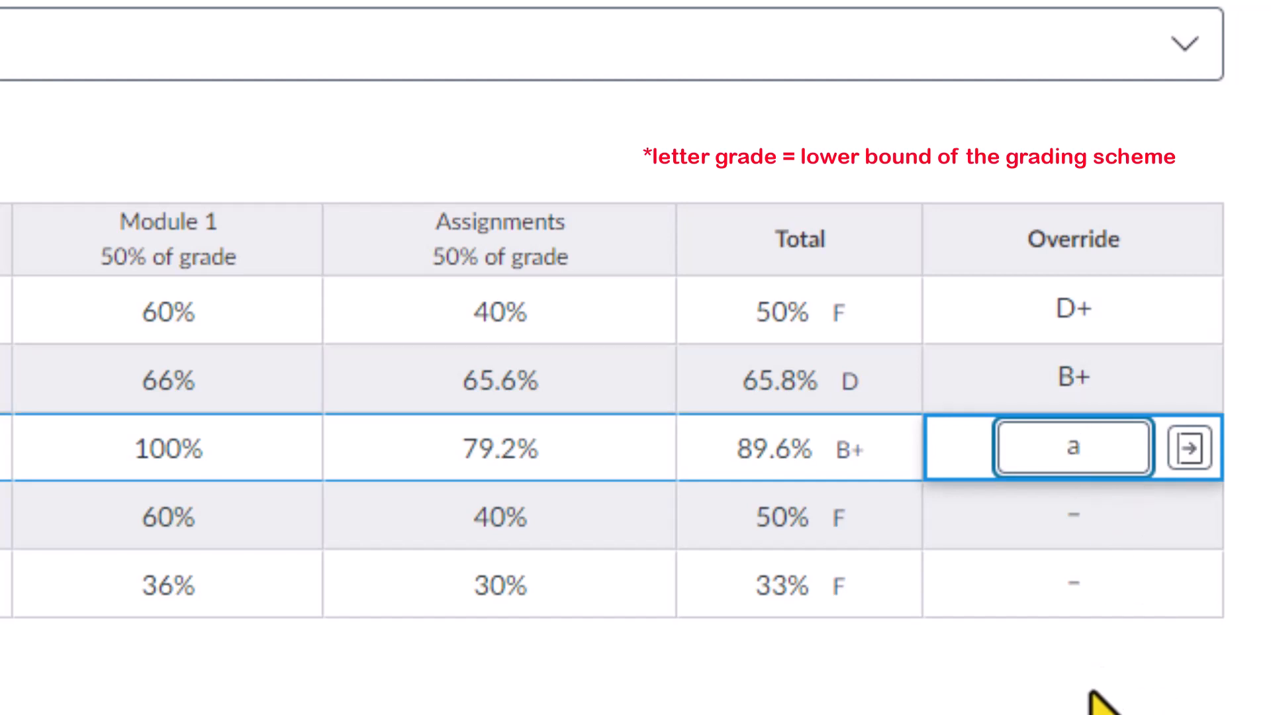
key("Return")
key("Escape")
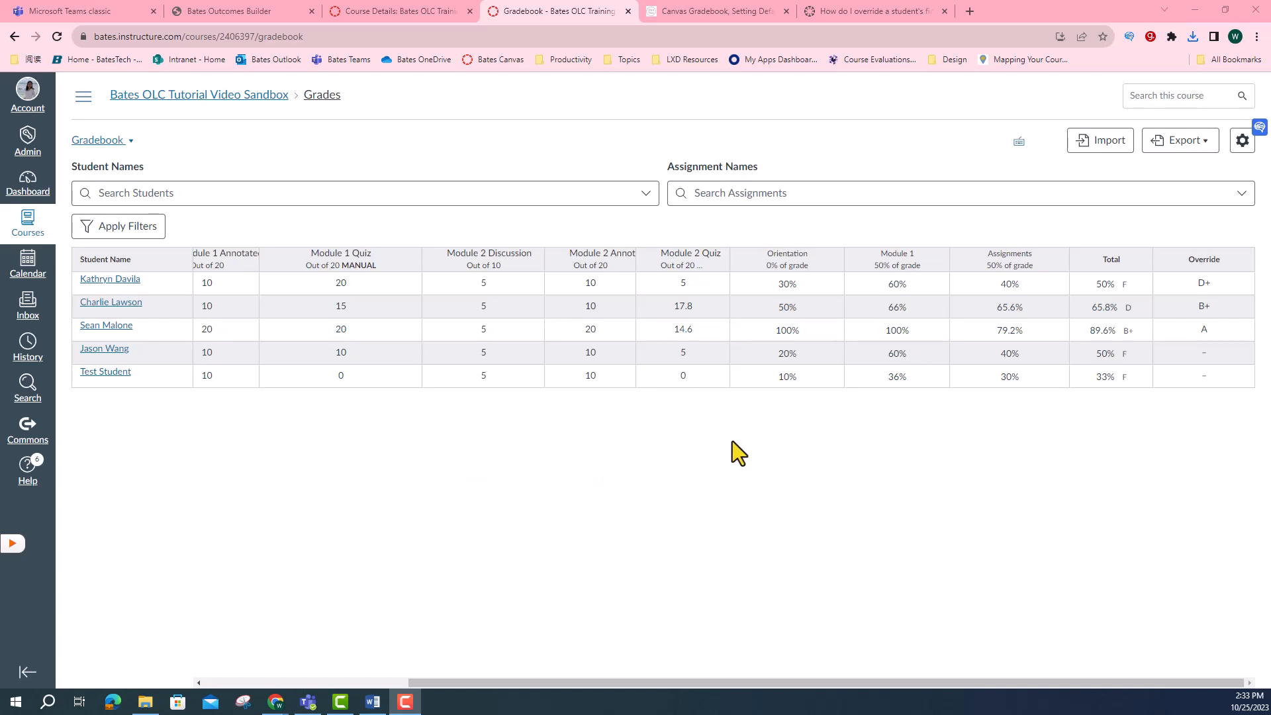
- Move the Total column to the front of the gradebook and reload the page
left_click_drag(645, 682, 780, 677)
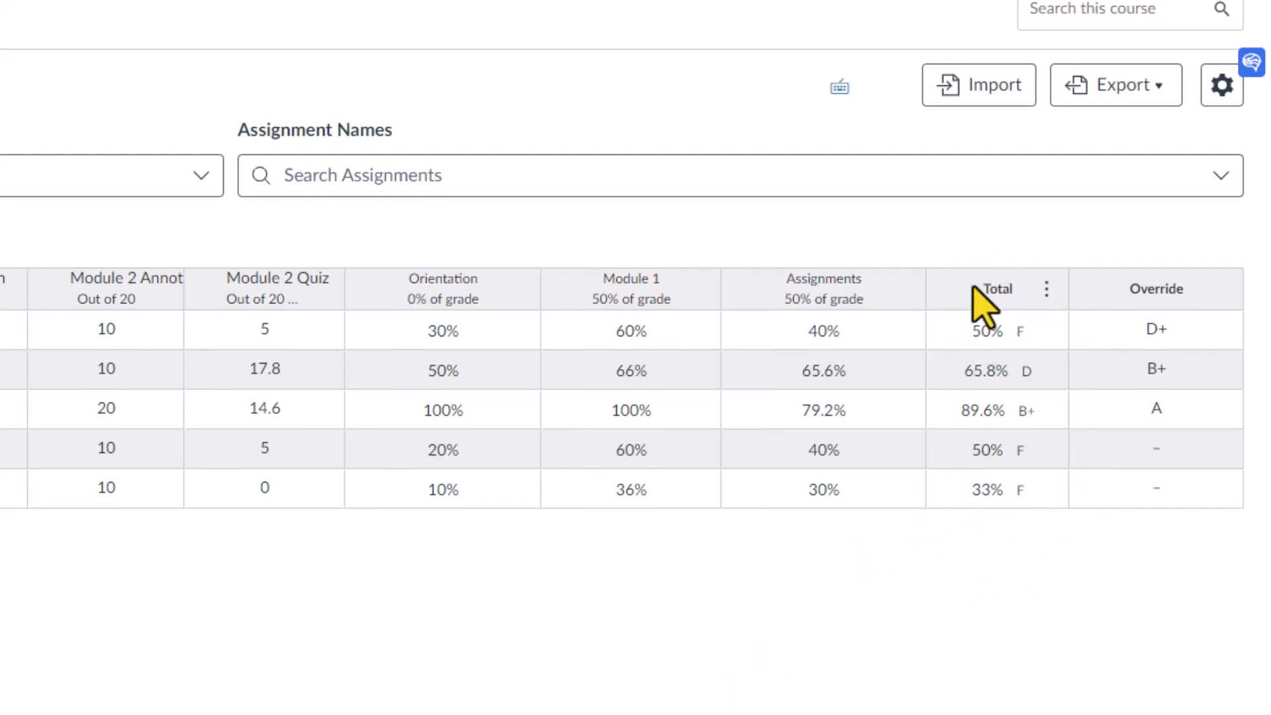
left_click(1046, 291)
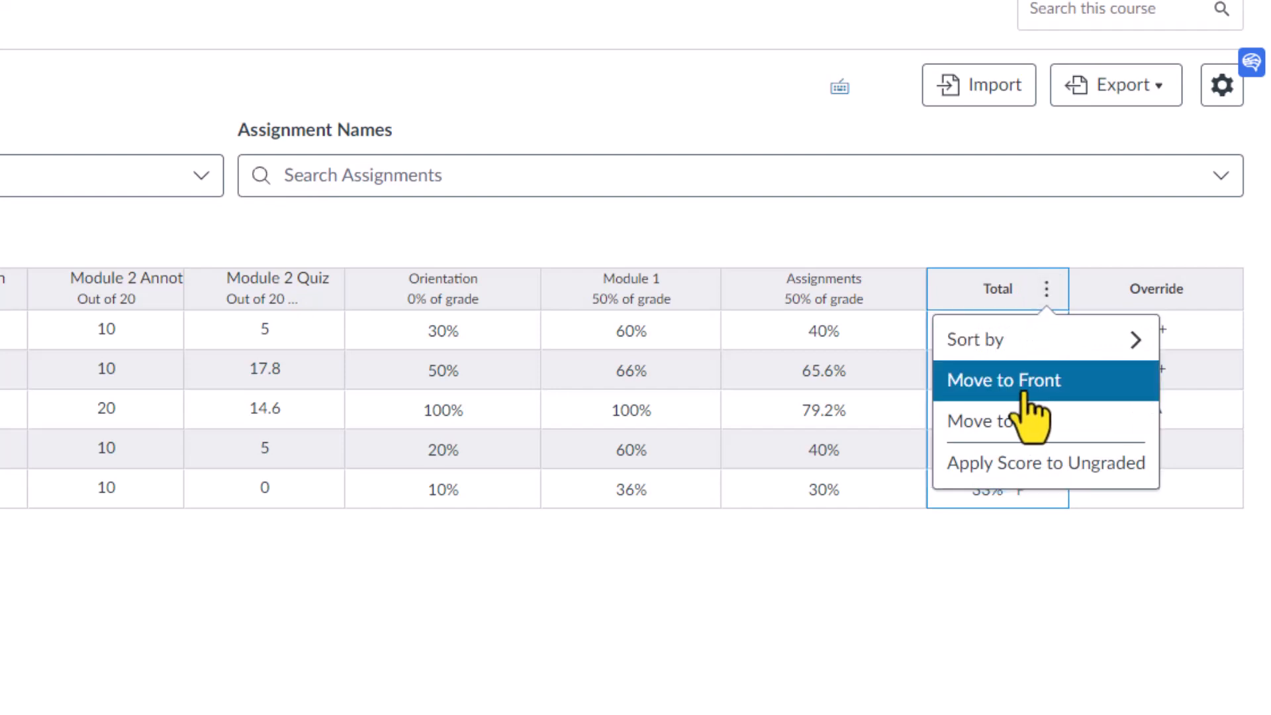
left_click(1023, 387)
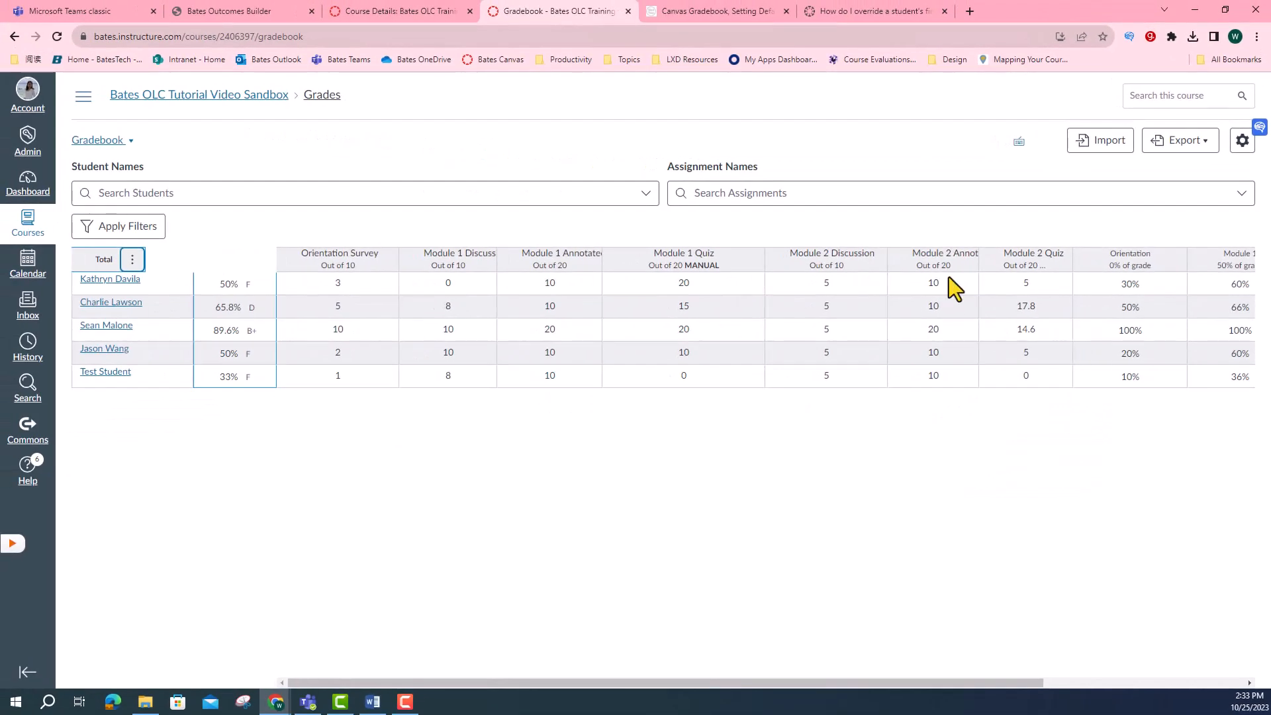
key("F5")
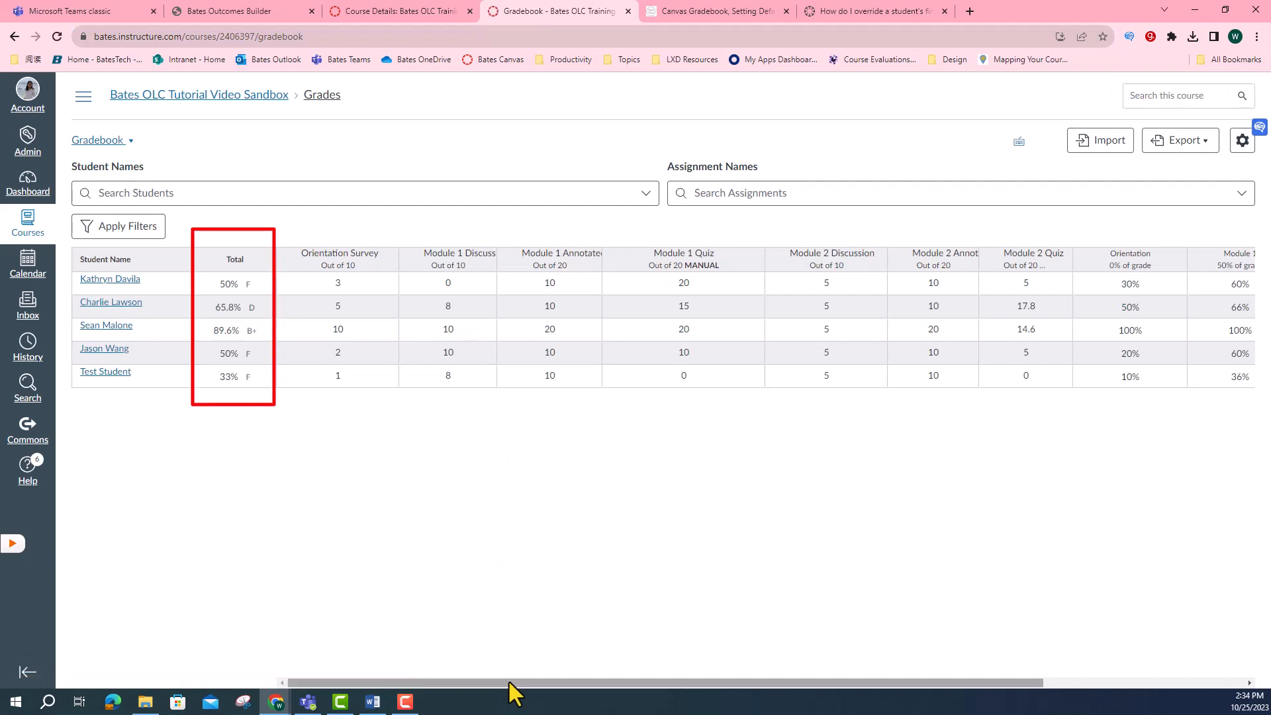
- Narrow the Orientation Survey column slightly and place it after the Module 1 Discussion column
left_click_drag(508, 681, 752, 679)
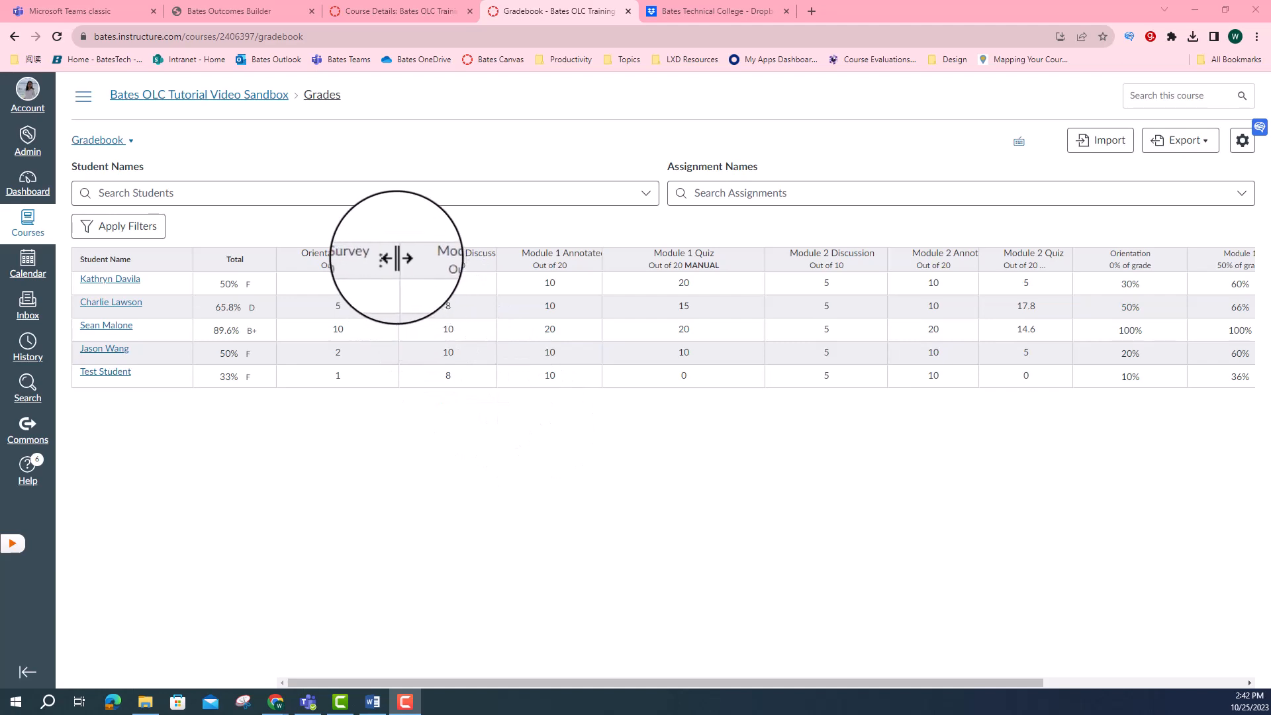
left_click_drag(395, 258, 283, 256)
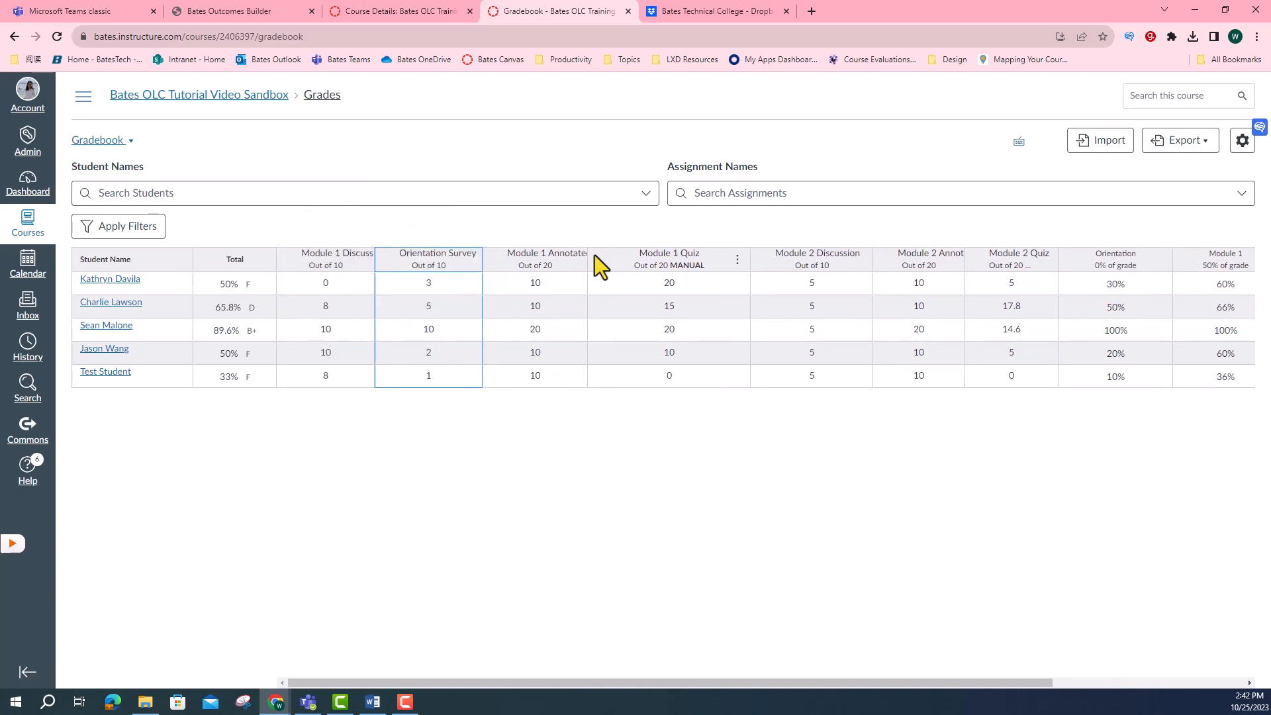
left_click(380, 285)
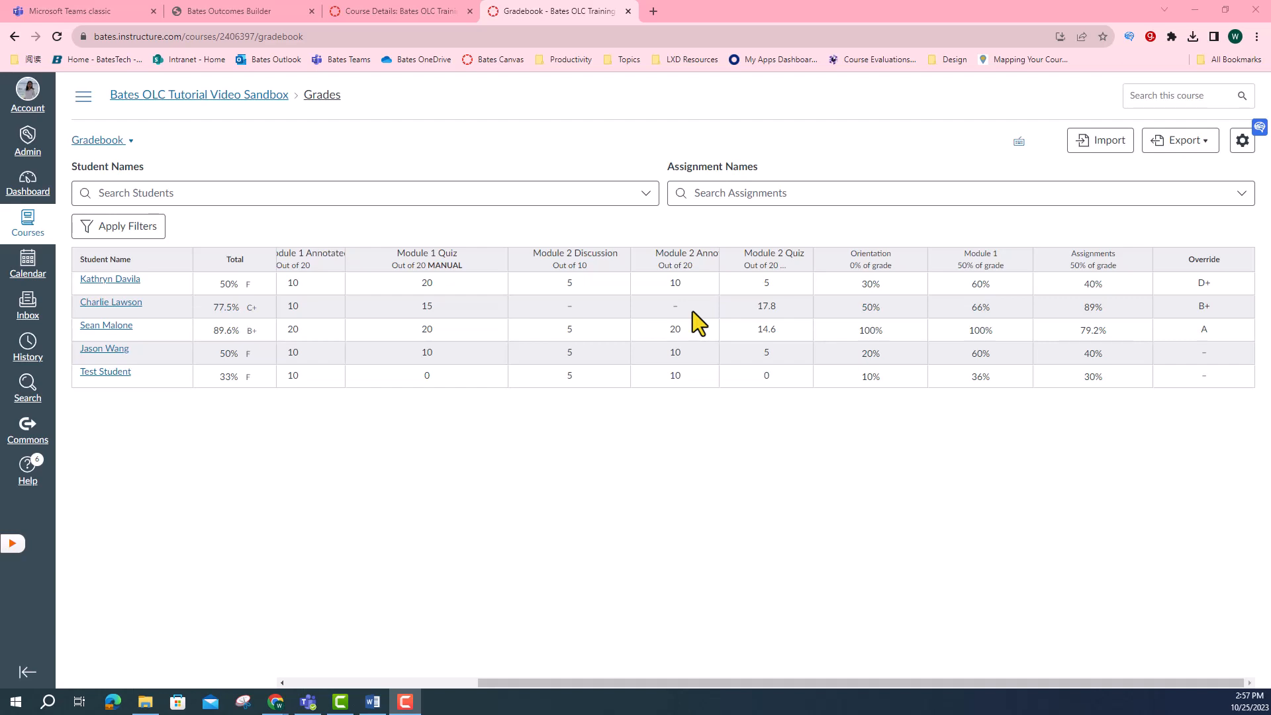
- Examine the Submit for Student upload option for the second student's Module 2 Annotated Bibliography, closing it without uploading a file
left_click(696, 310)
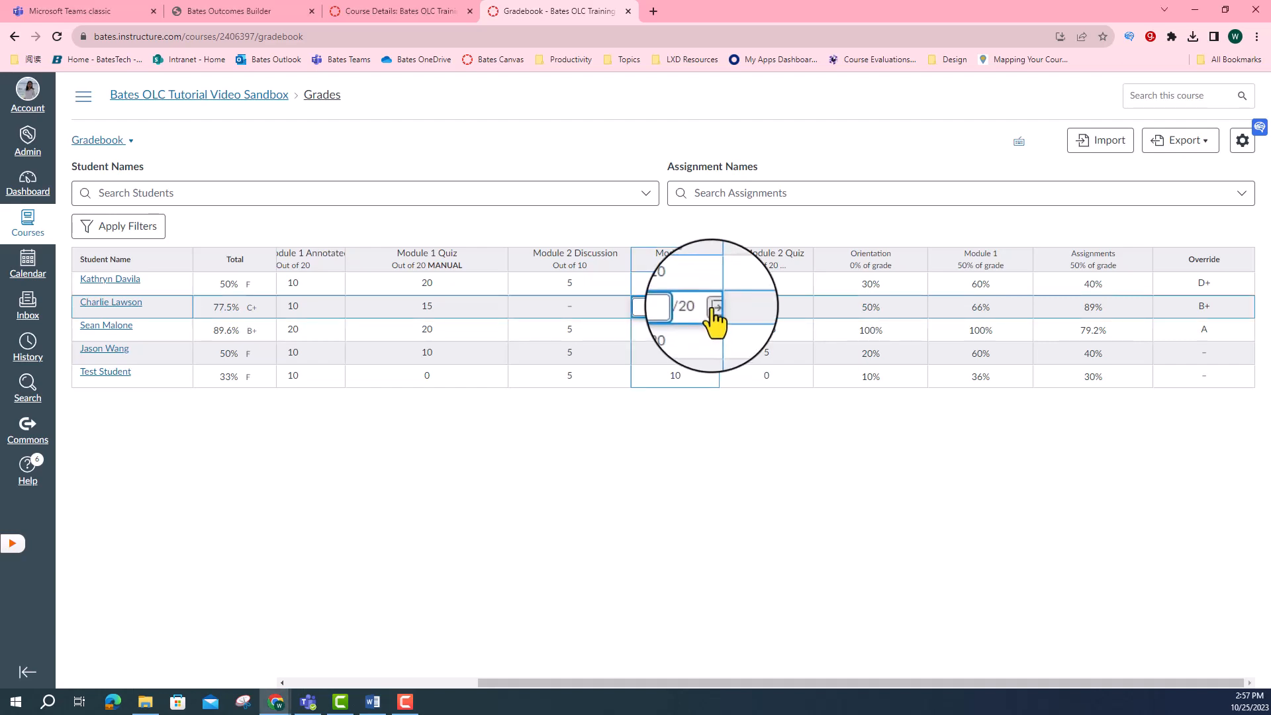
left_click(712, 307)
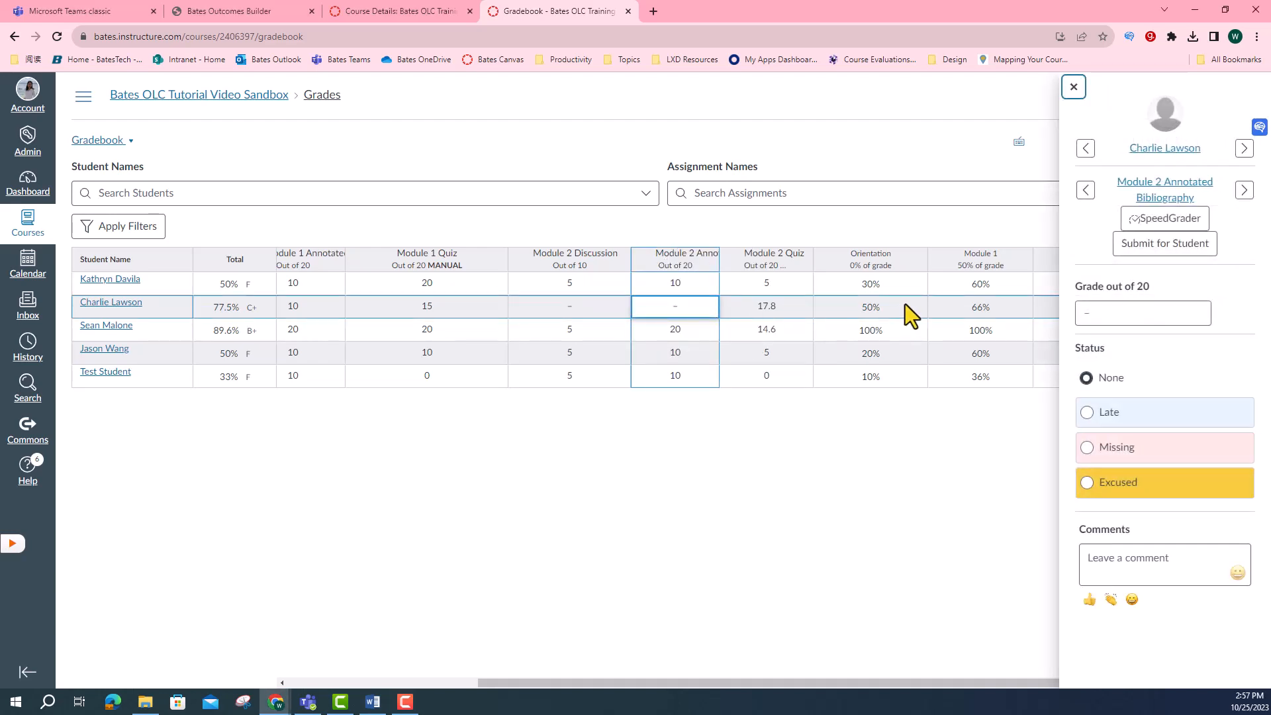
left_click(1165, 245)
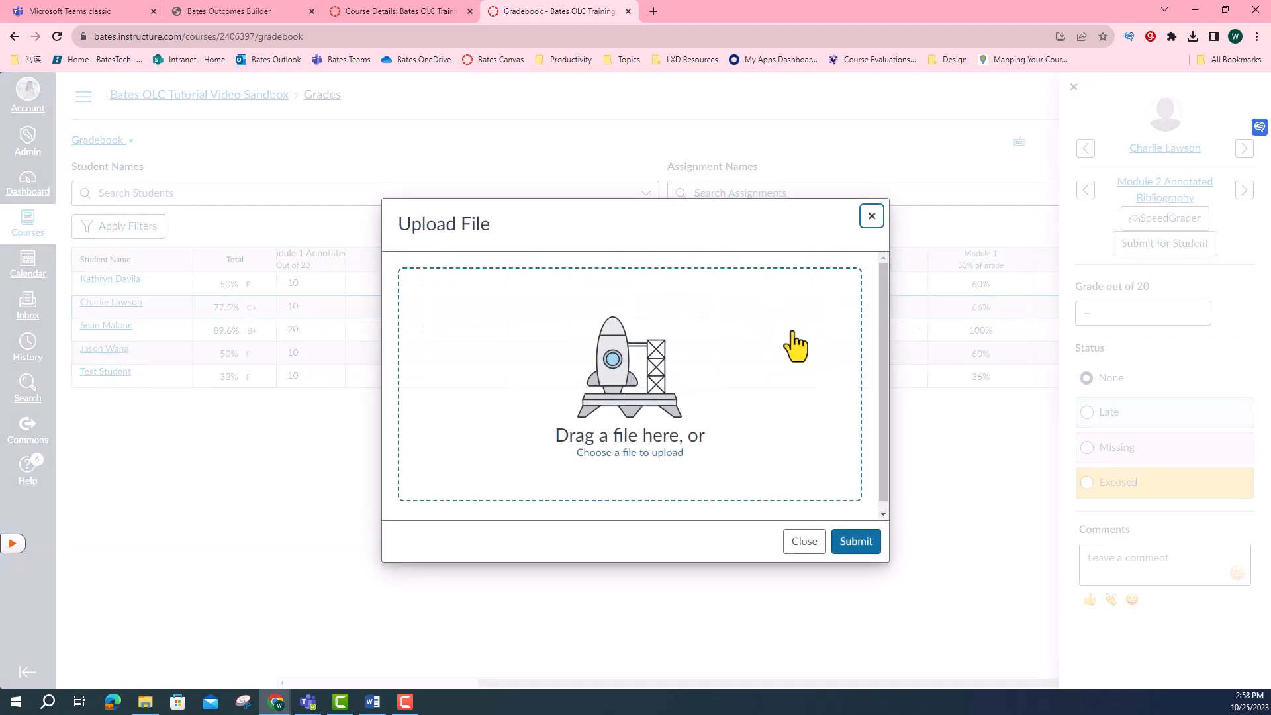
left_click(873, 217)
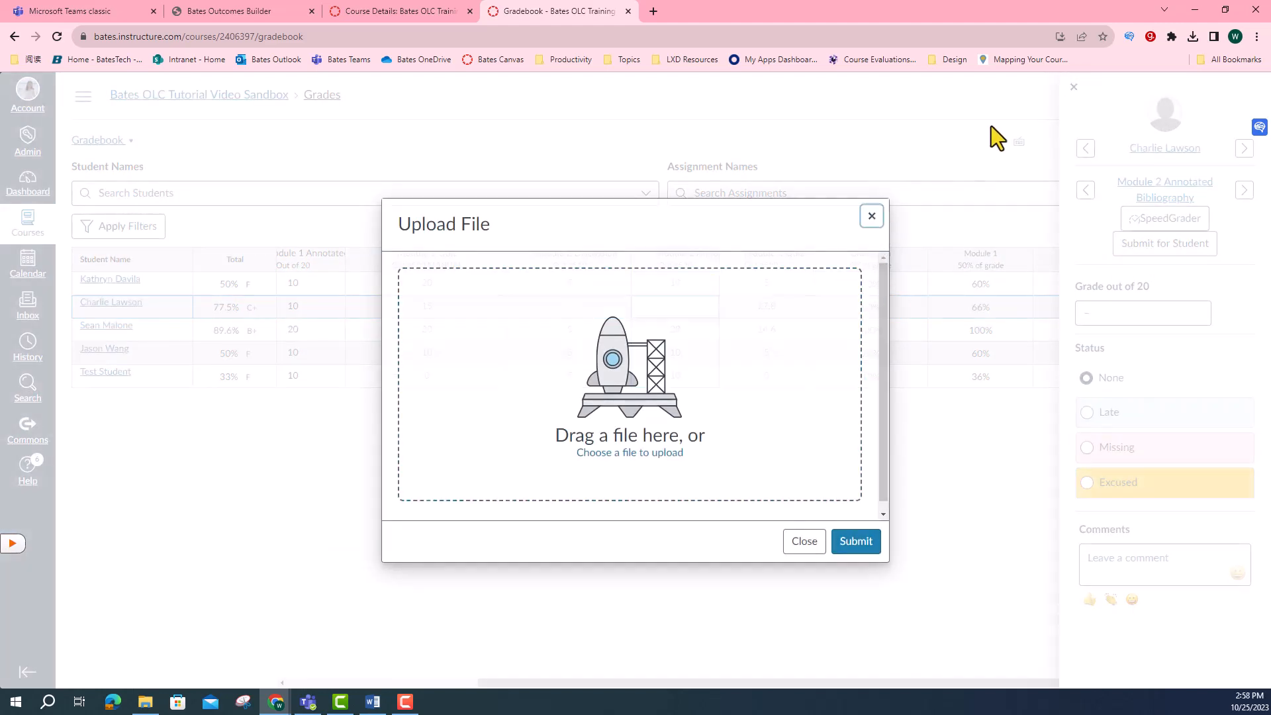
left_click(1074, 88)
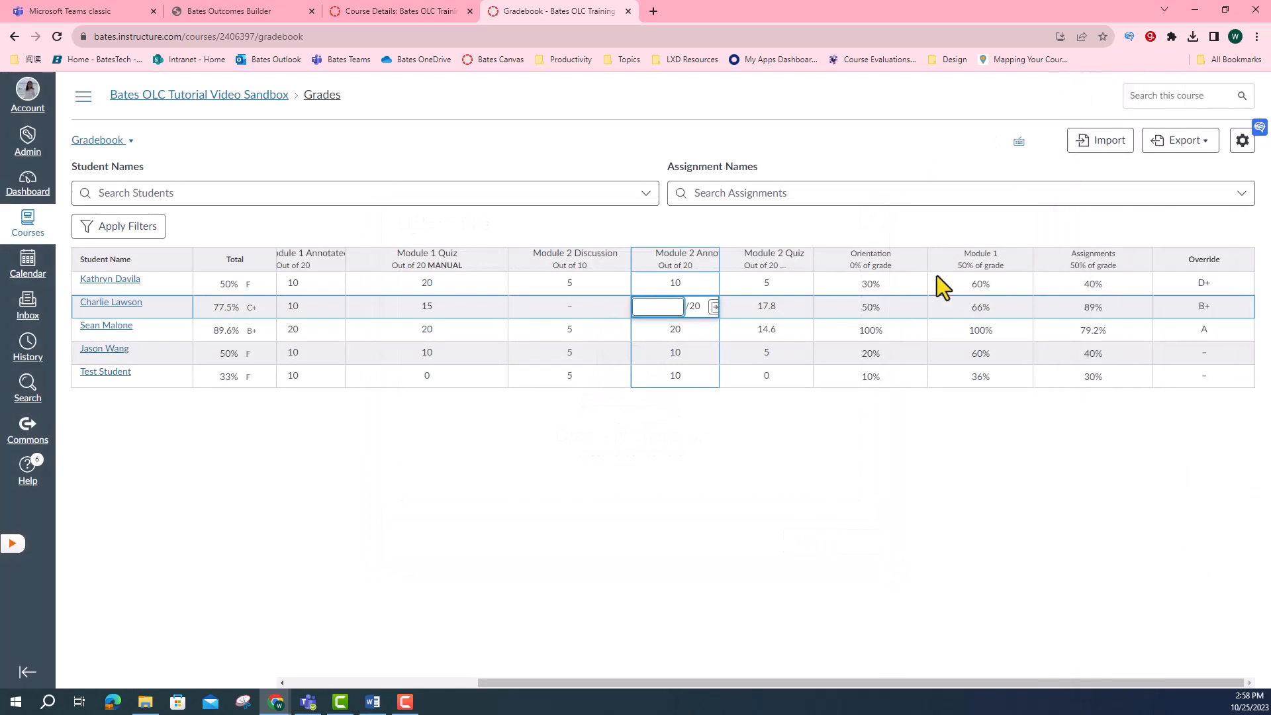
left_click(774, 442)
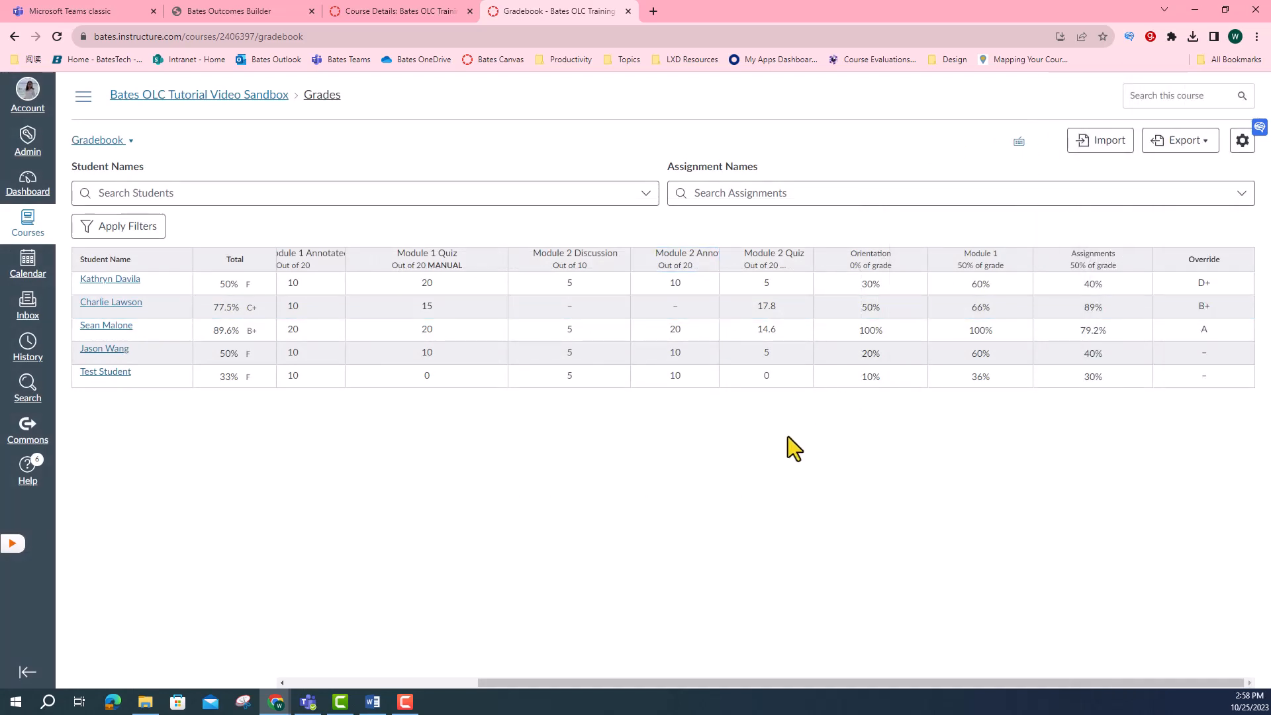
- Check the second student's Module 2 Discussion grade details for submission options, close them and select the Module 1 Quiz grade
left_click(608, 312)
left_click(622, 307)
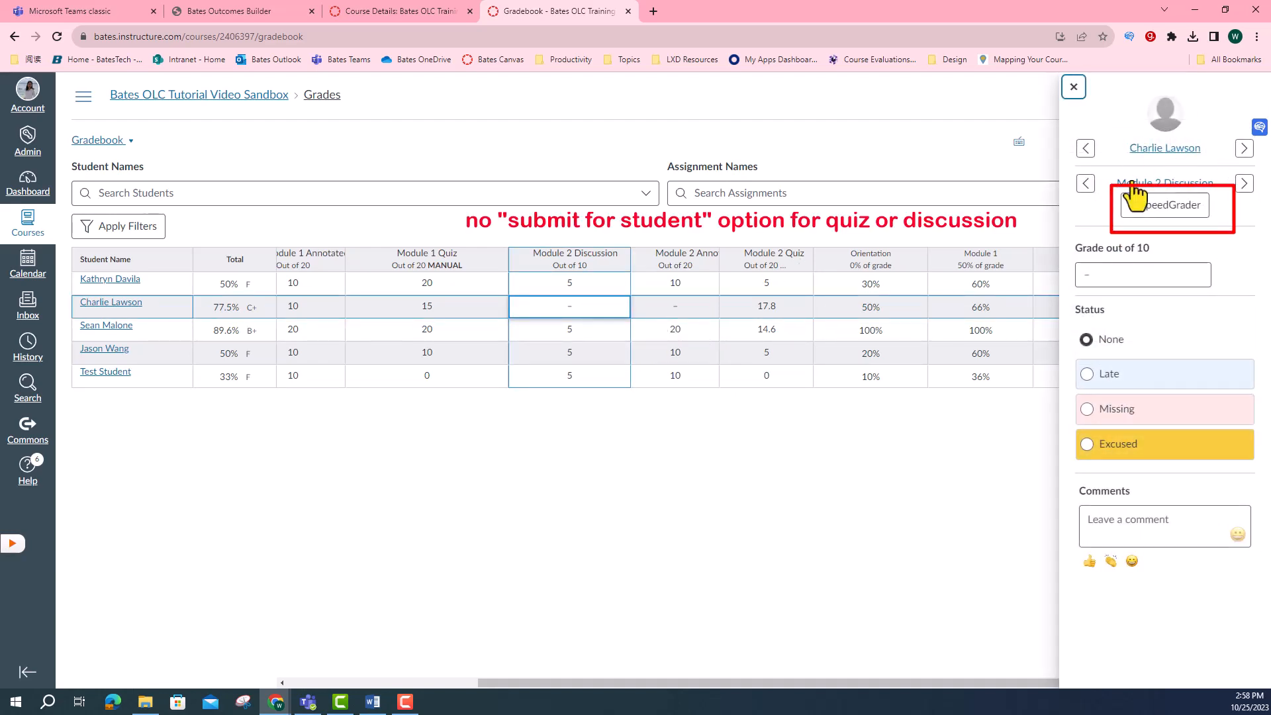
left_click(446, 307)
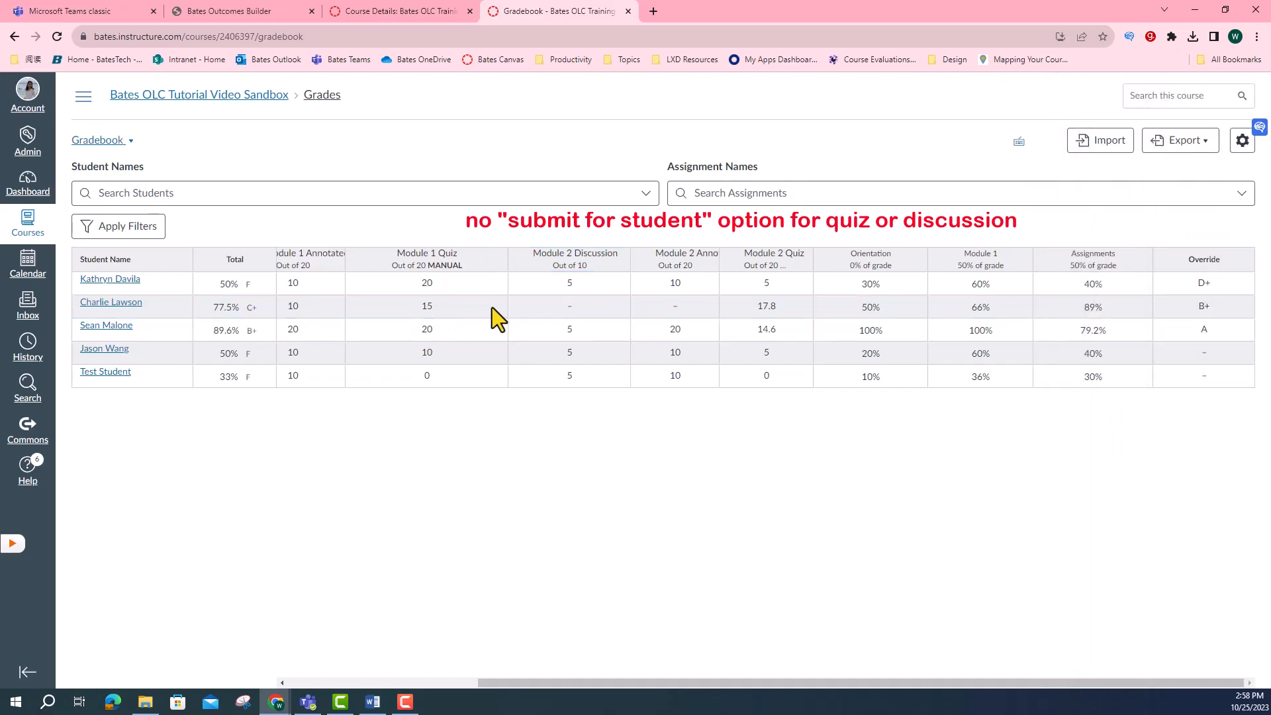
left_click(491, 307)
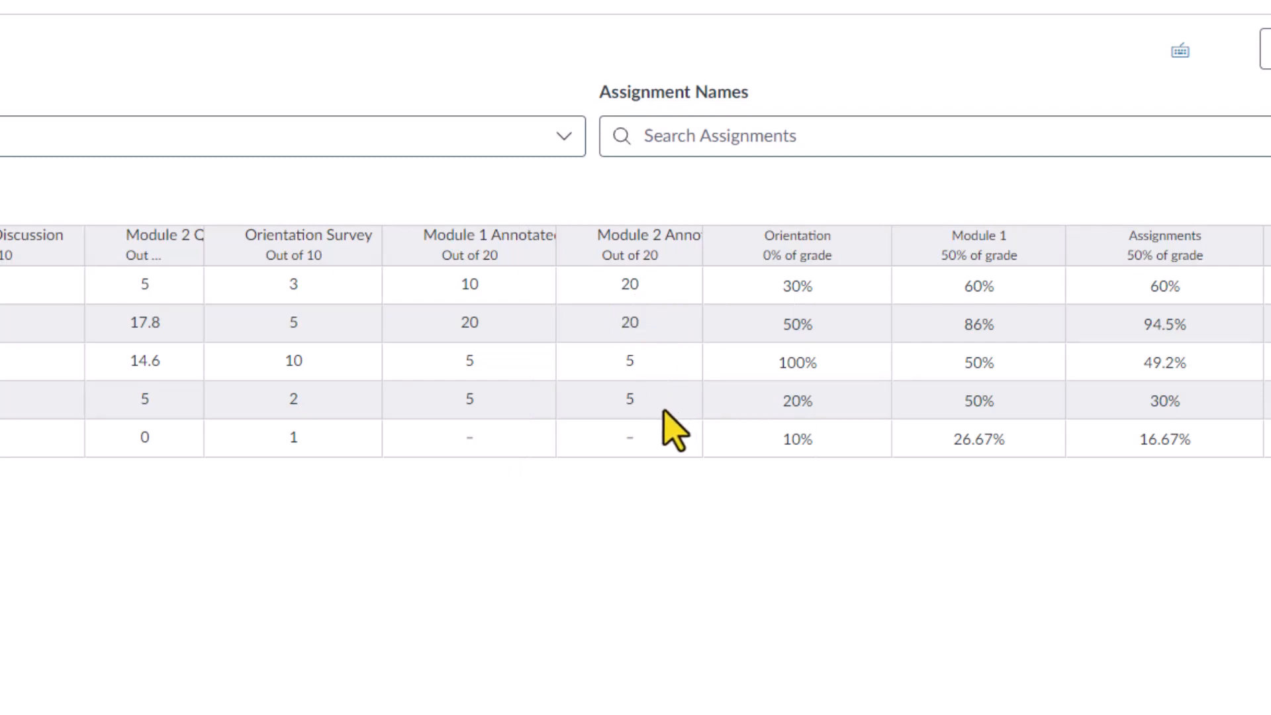
- Start a message for the Module 2 Annotated Bibliography addressed to students who scored less than 10
left_click(683, 251)
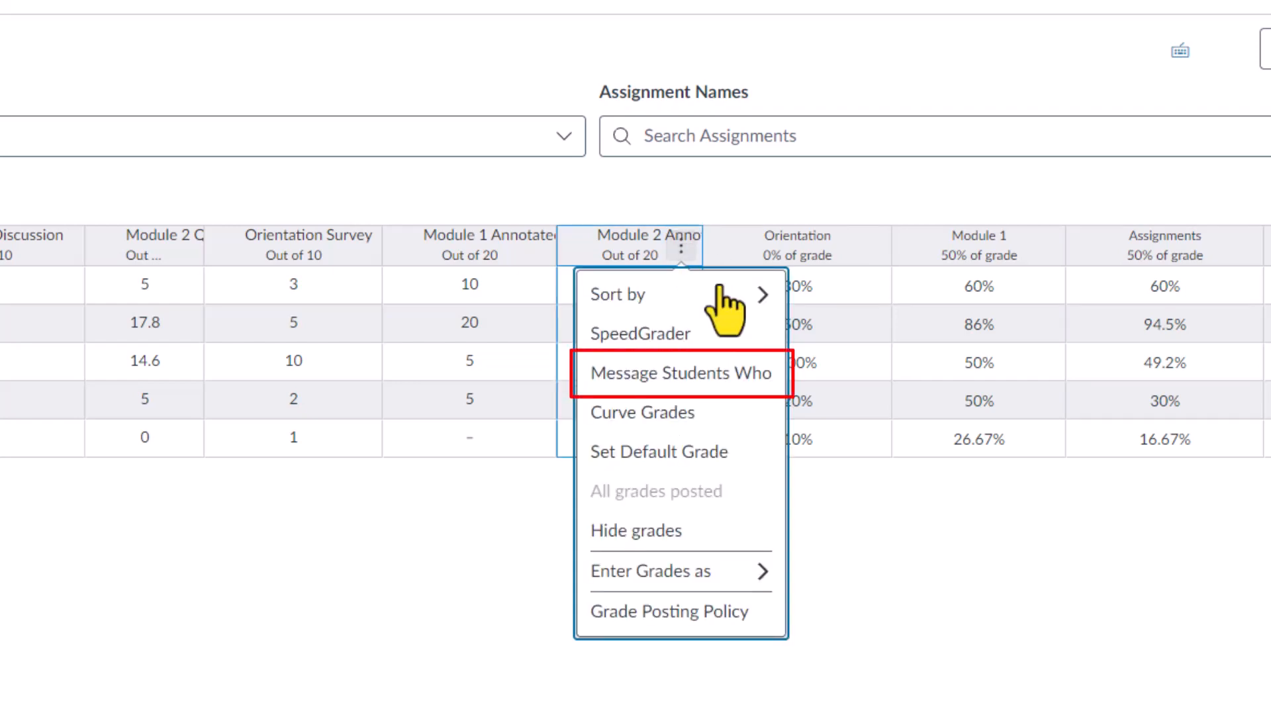
left_click(743, 376)
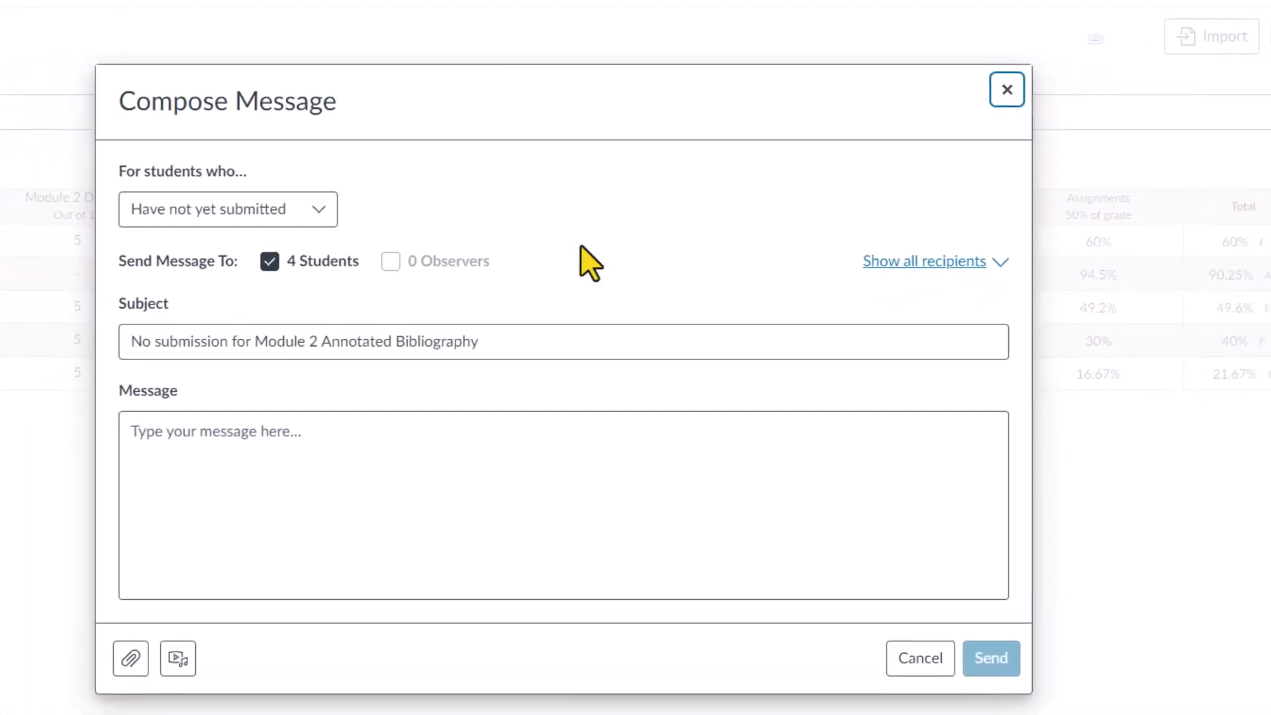
left_click(334, 205)
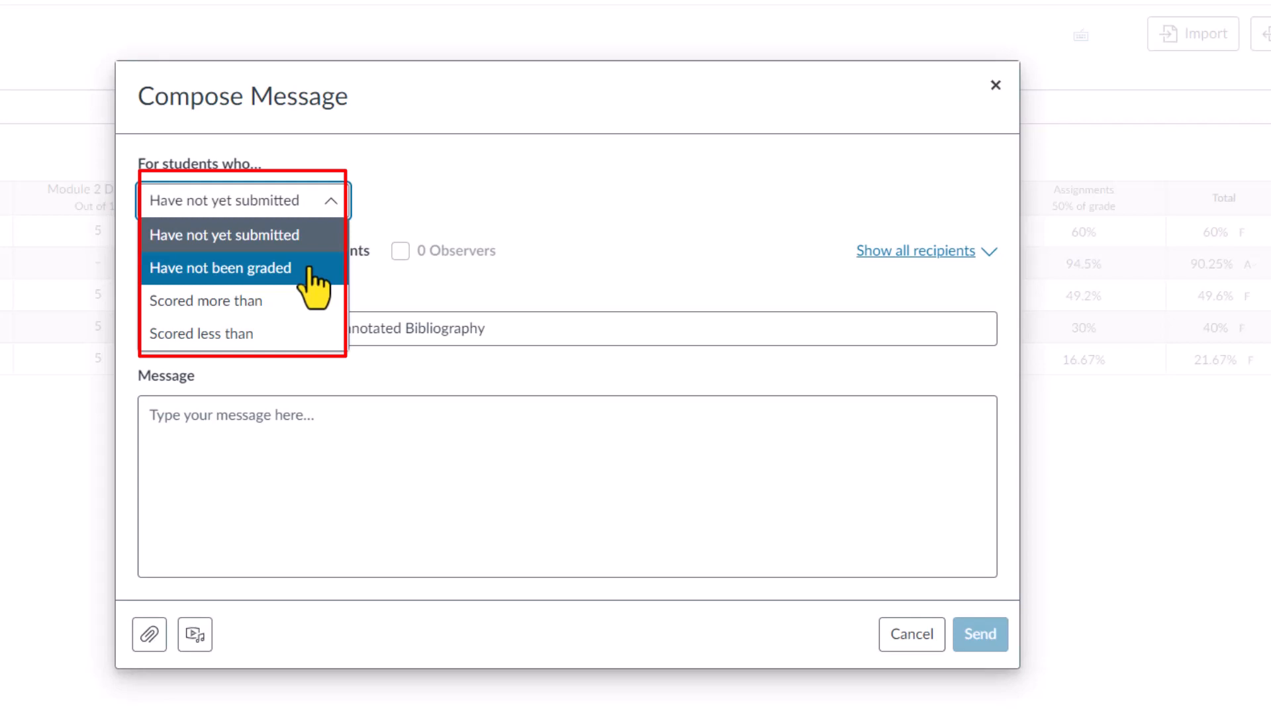
left_click(303, 333)
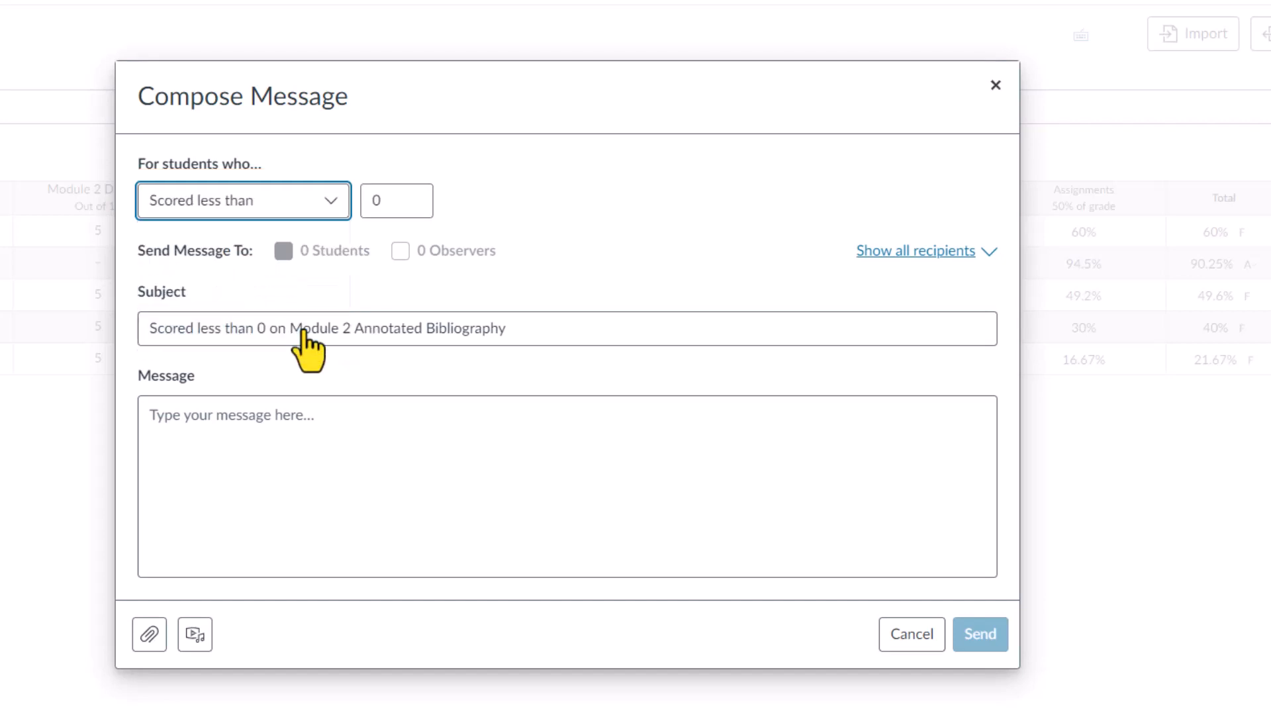
left_click(405, 201)
key("BackSpace")
type("10")
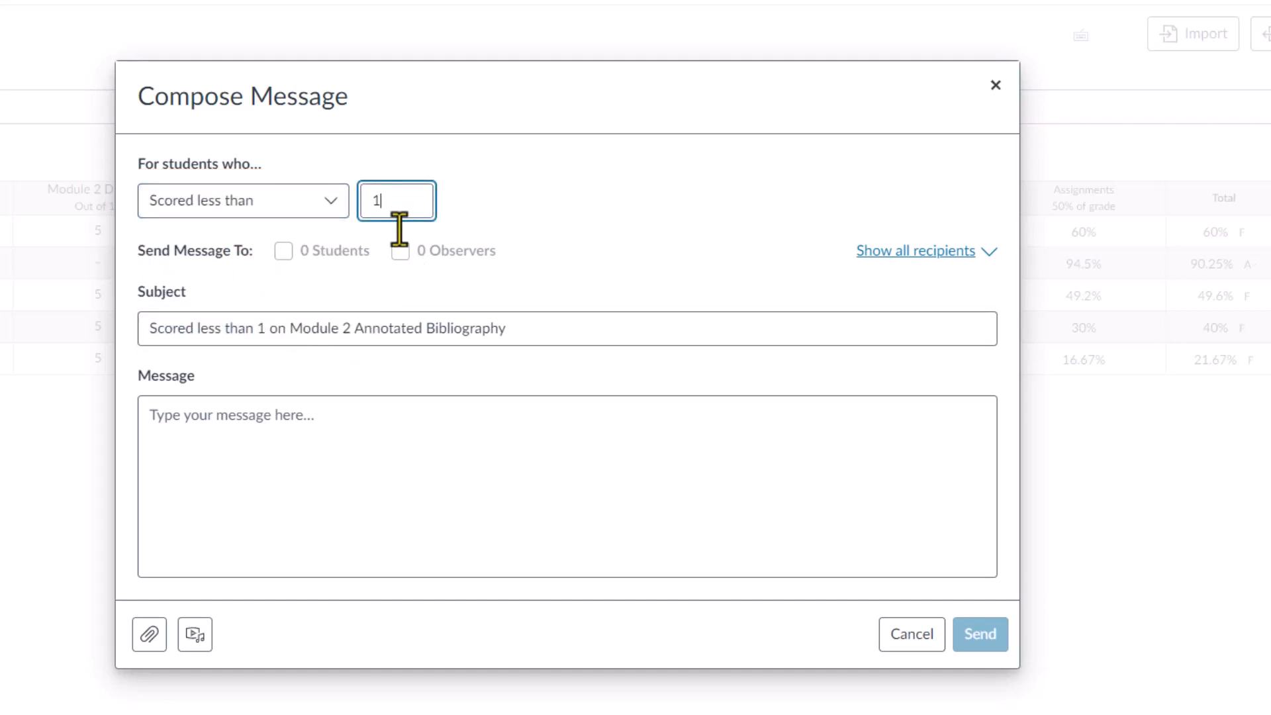
- Show all recipients and write the message "you have the options to submit this assignment again"
left_click(864, 263)
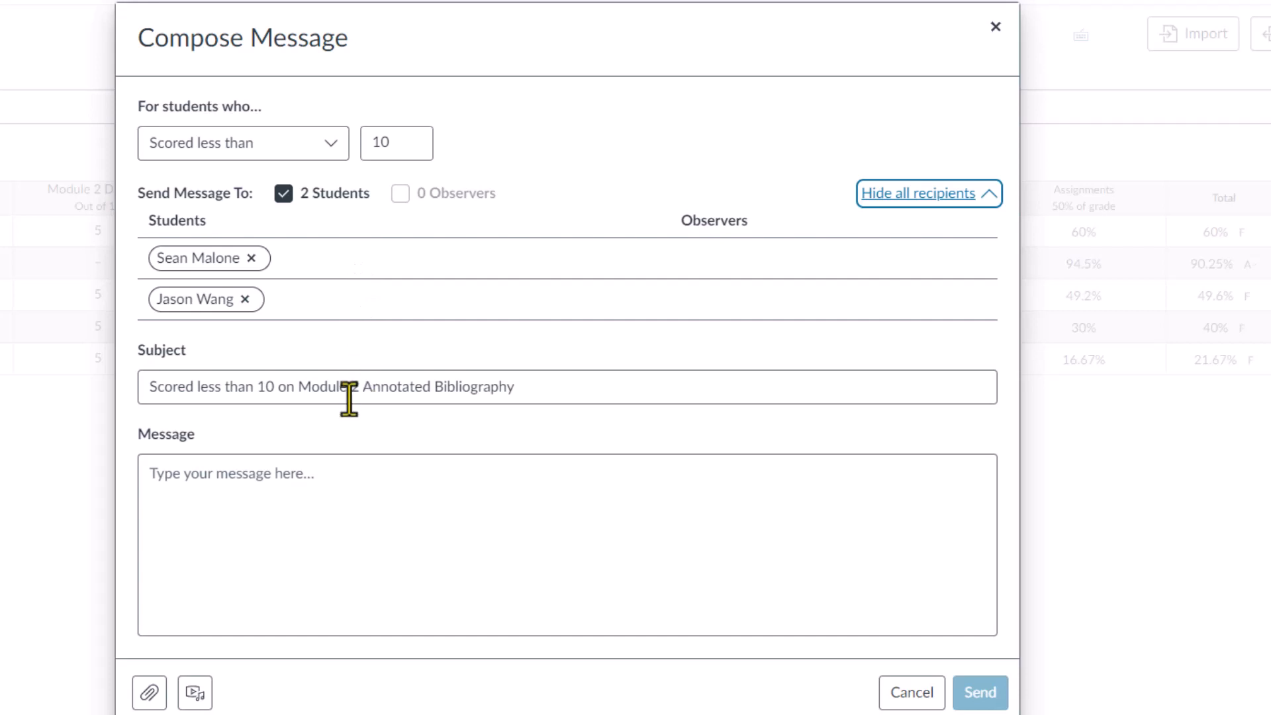
left_click(331, 472)
type("you have the options to submit this assignment again")
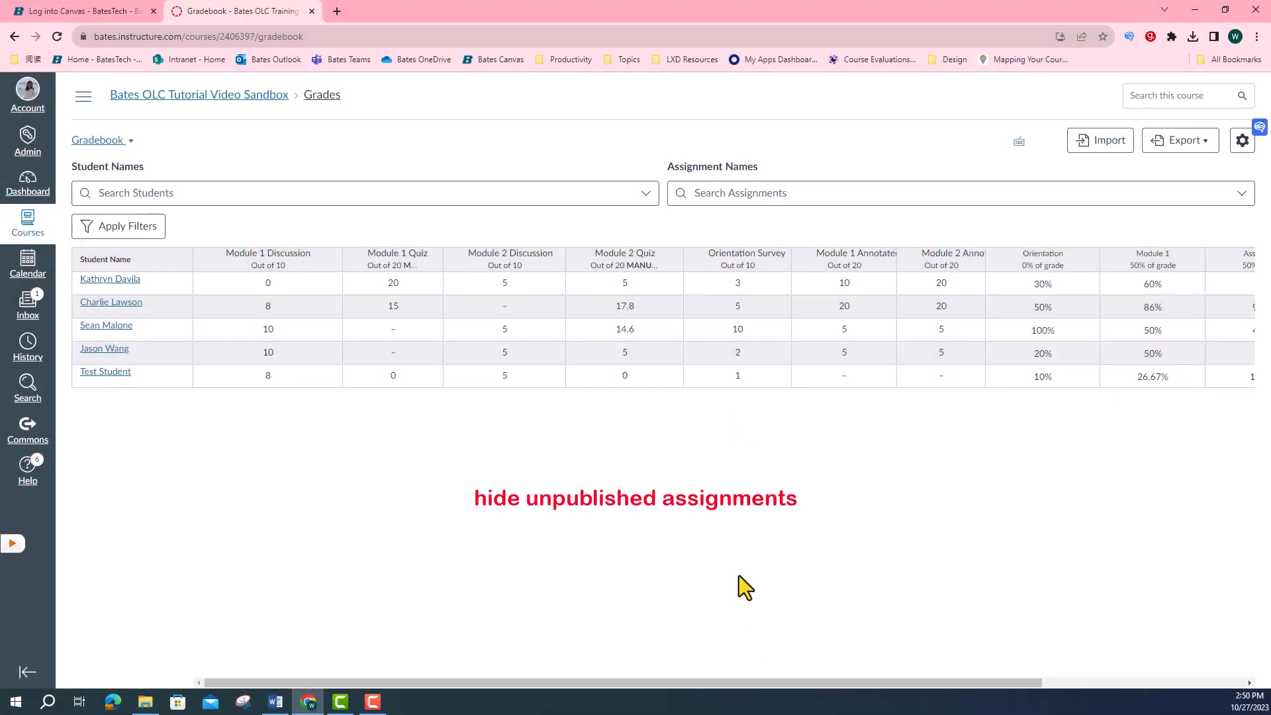
- Unpublish the Module 1 Quiz and the Module 2 Quiz in the course's assignment list
left_click(84, 97)
left_click(121, 245)
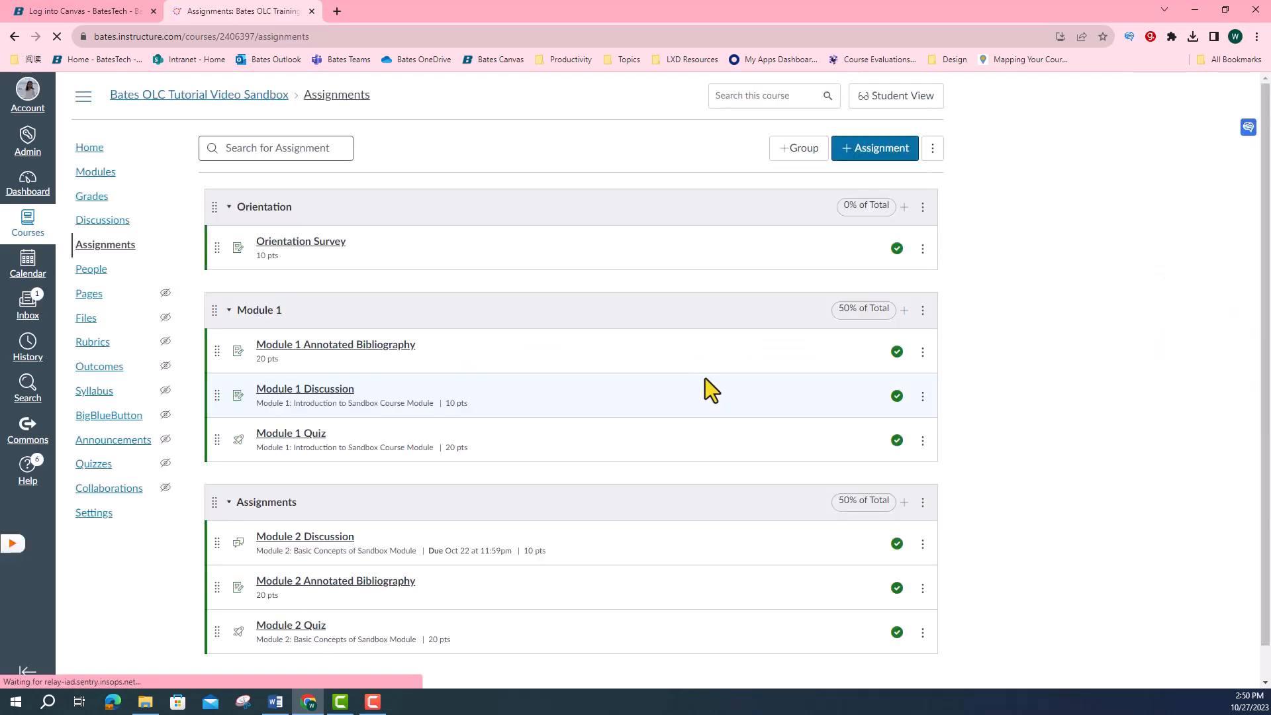
left_click(898, 441)
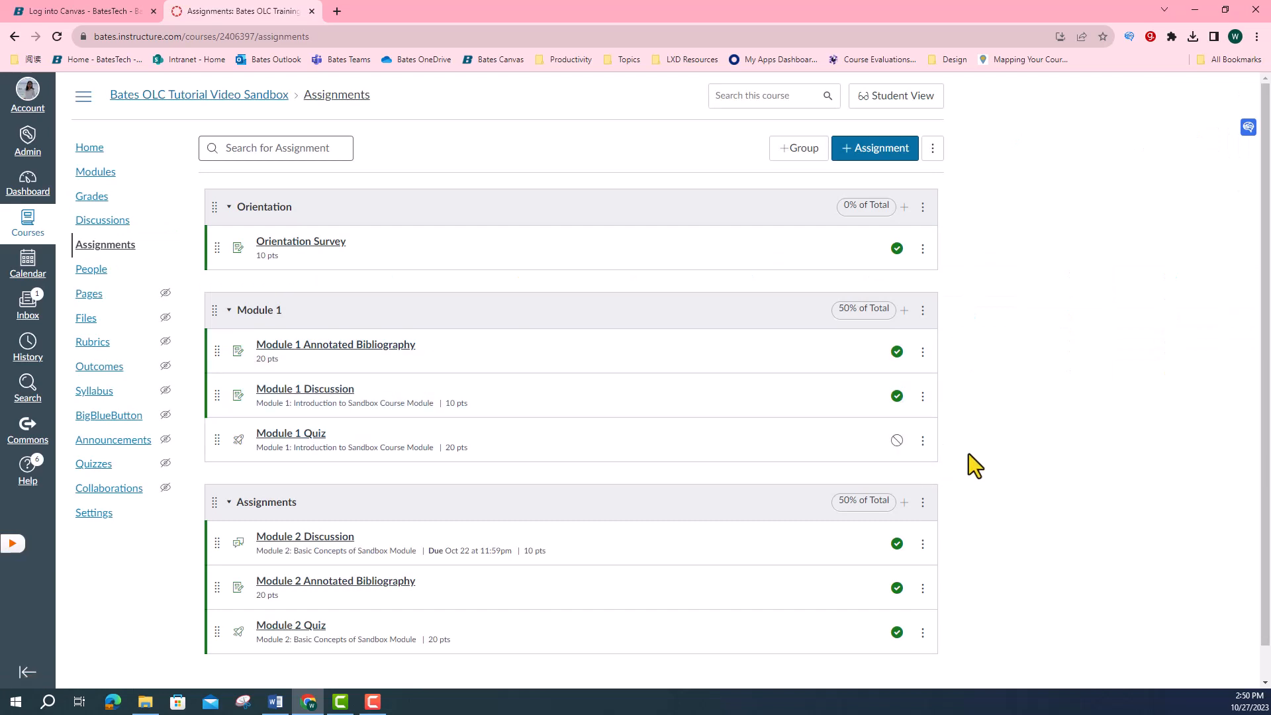
scroll(969, 453, "down", 1)
left_click(897, 598)
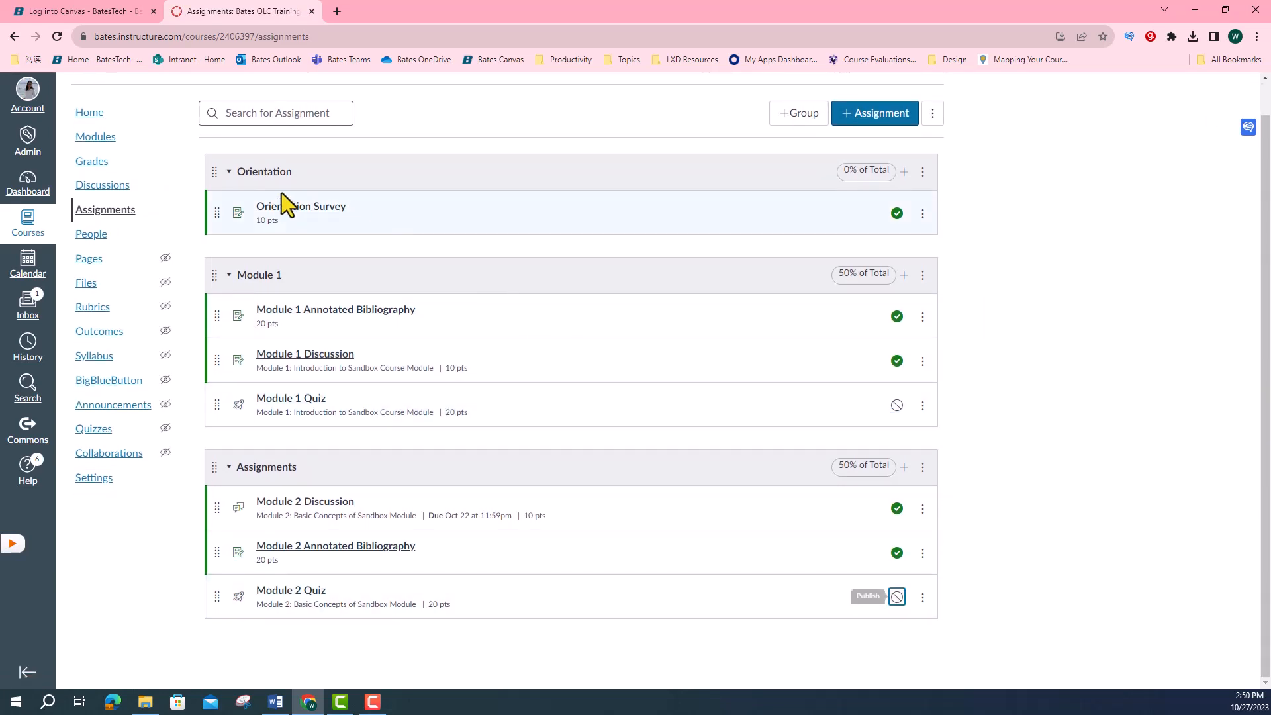
- Return to the gradebook and hide unpublished assignments in its view options, applying the settings
left_click(91, 162)
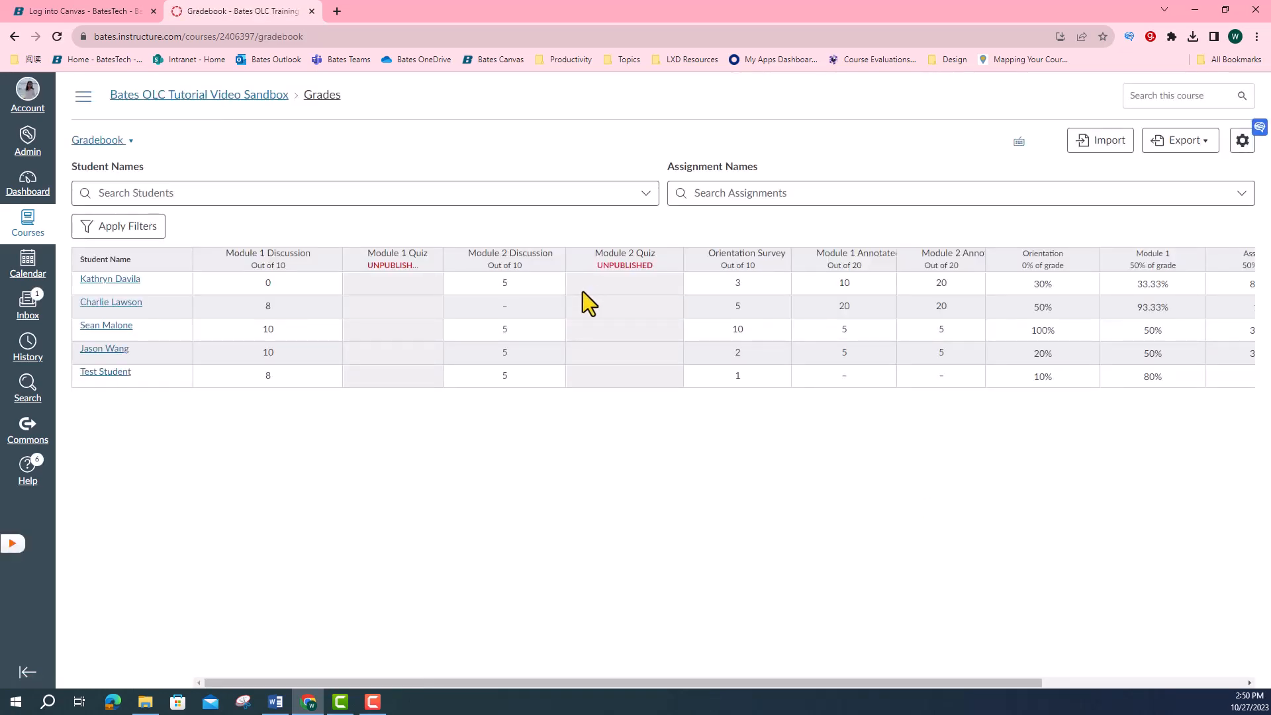
left_click(1241, 141)
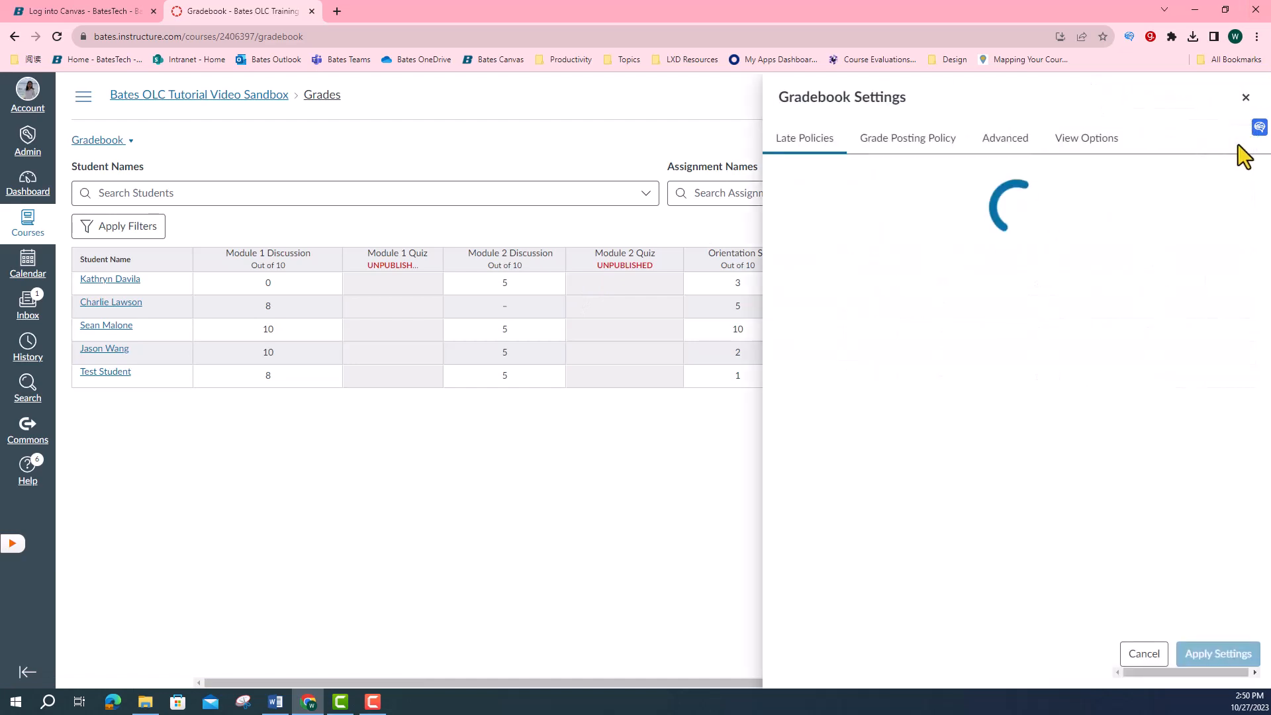
left_click(1112, 141)
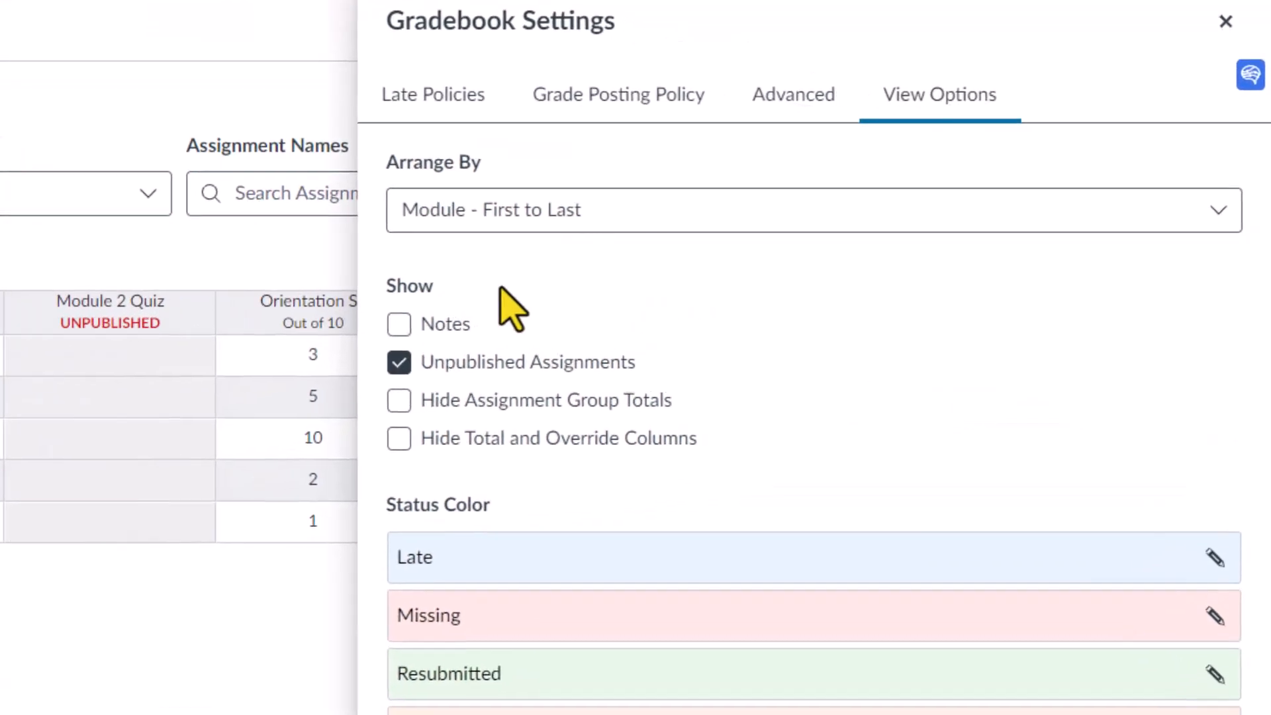
left_click(398, 363)
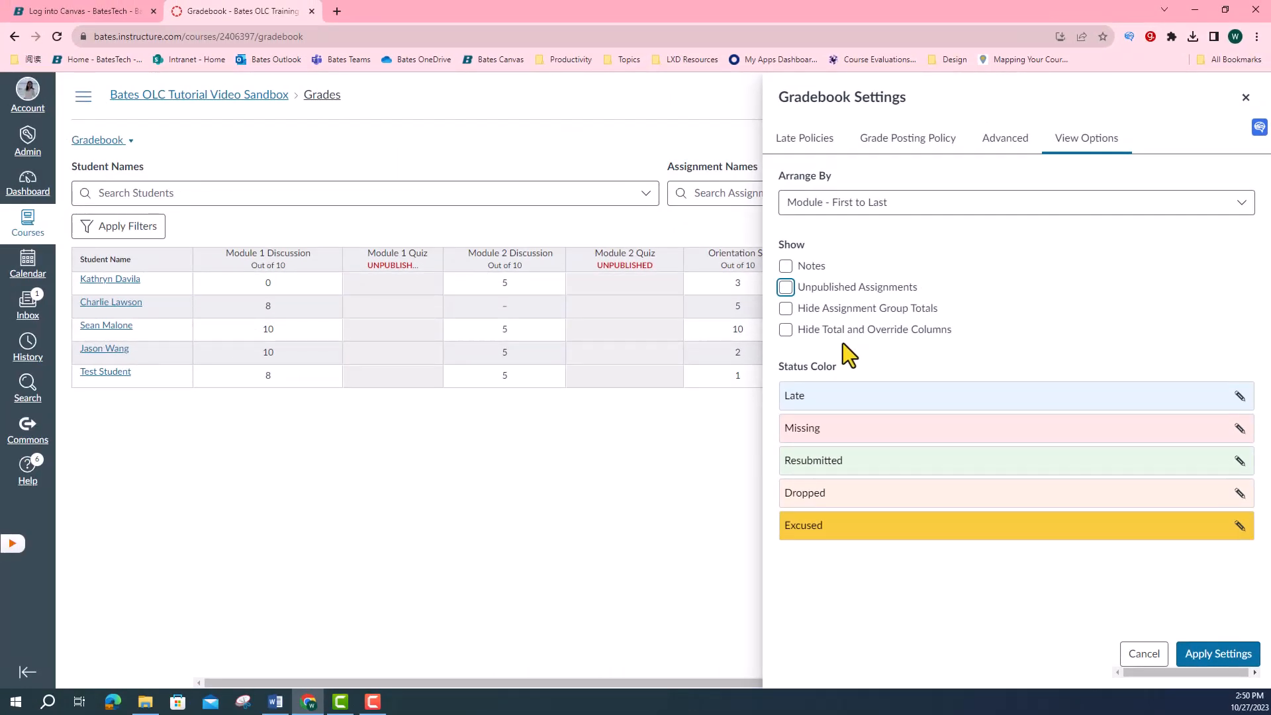
left_click(1226, 655)
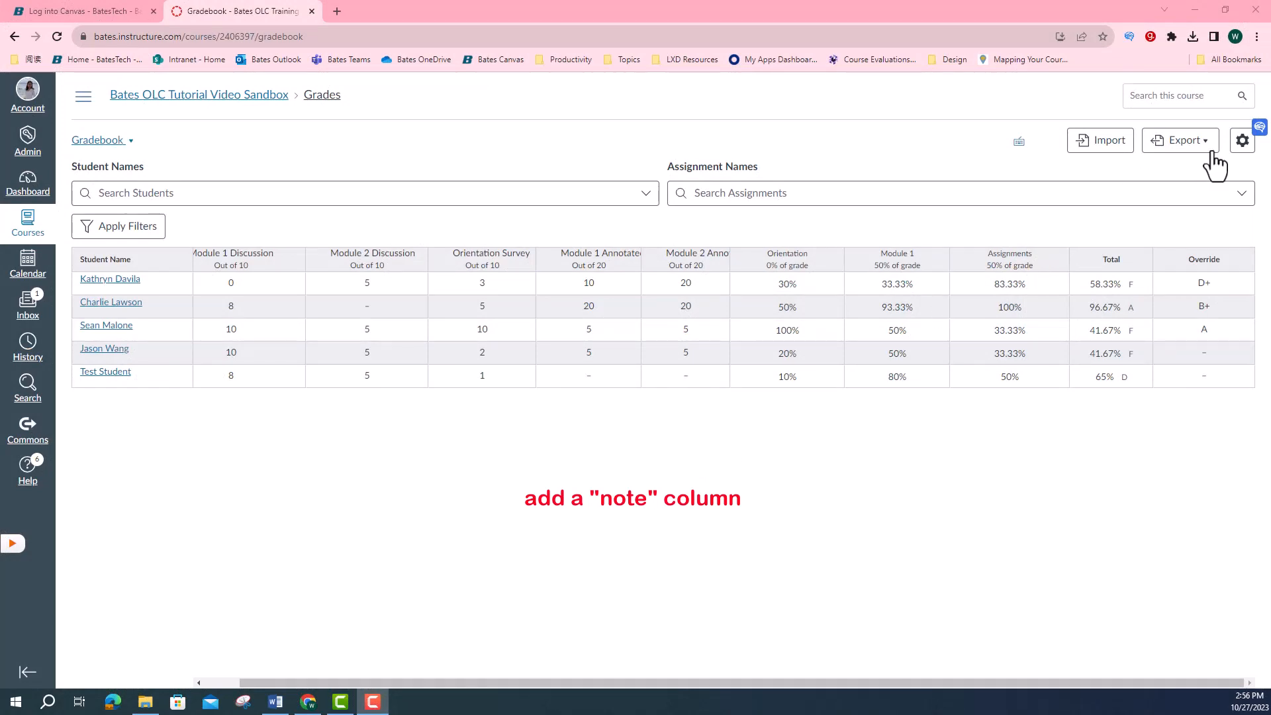
- Show the Notes column in the gradebook and open the first student's note, cancelling it without entering text
left_click(1243, 141)
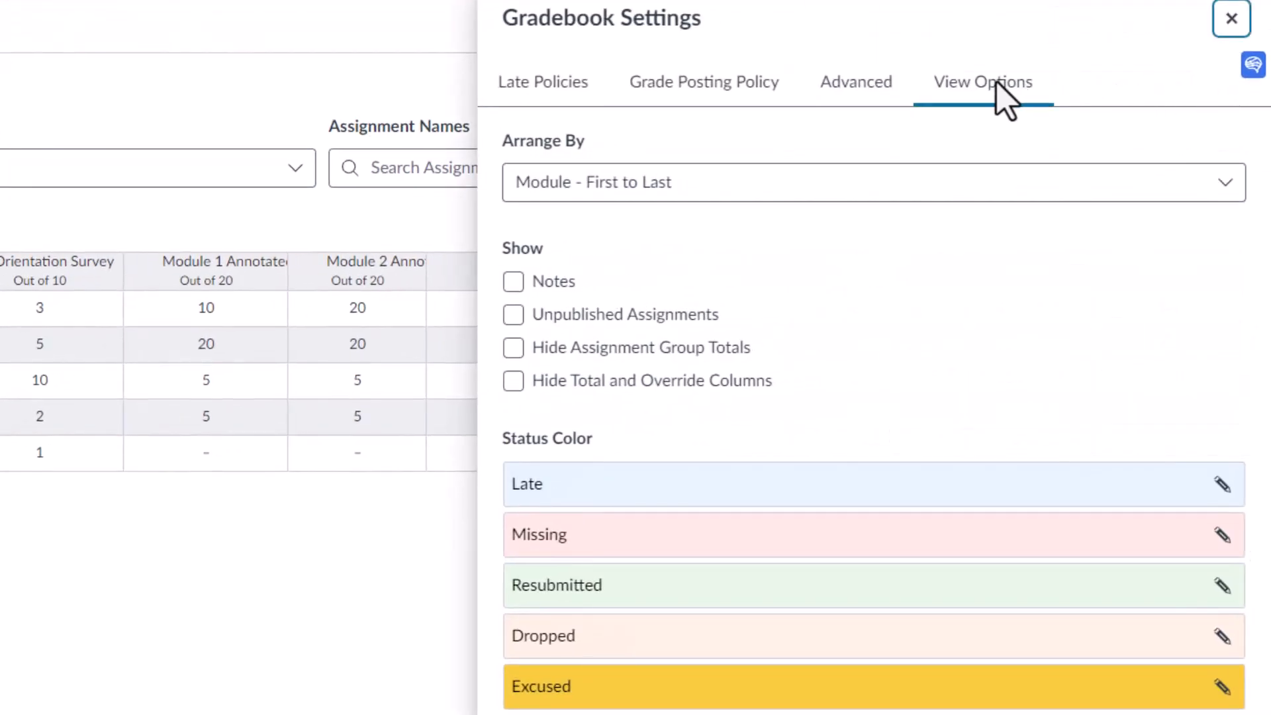
left_click(514, 283)
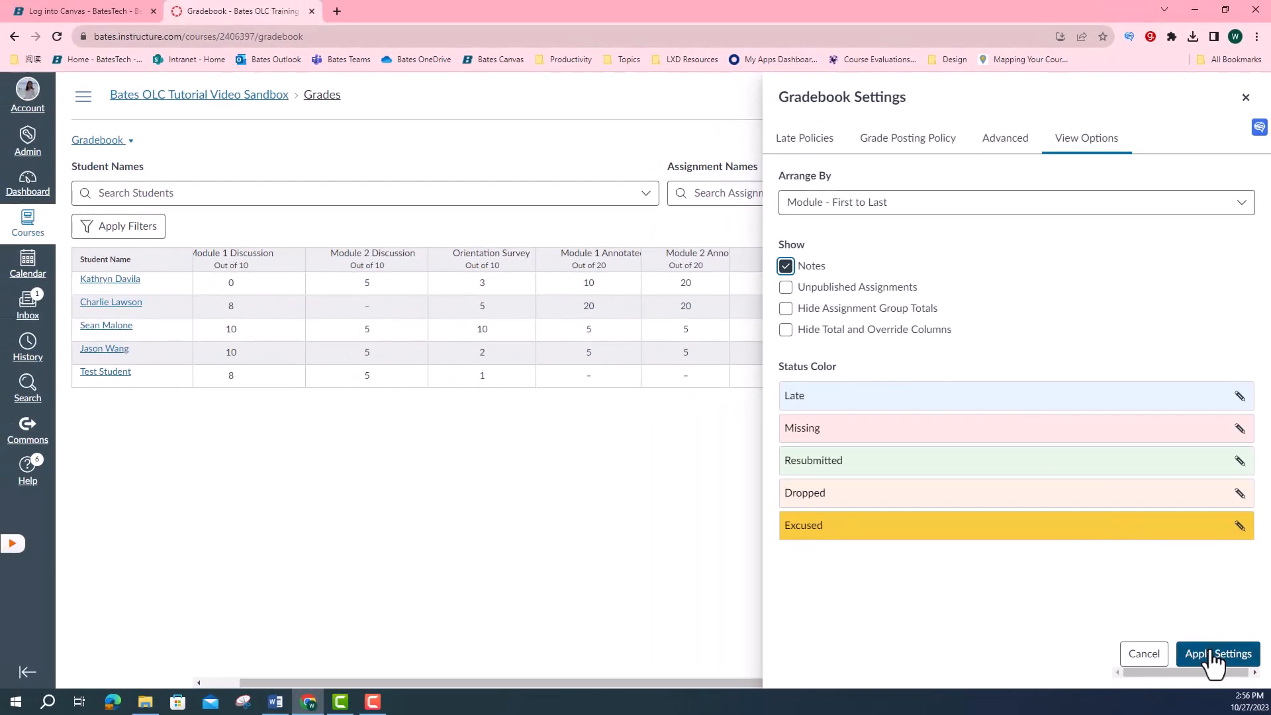
left_click(1206, 645)
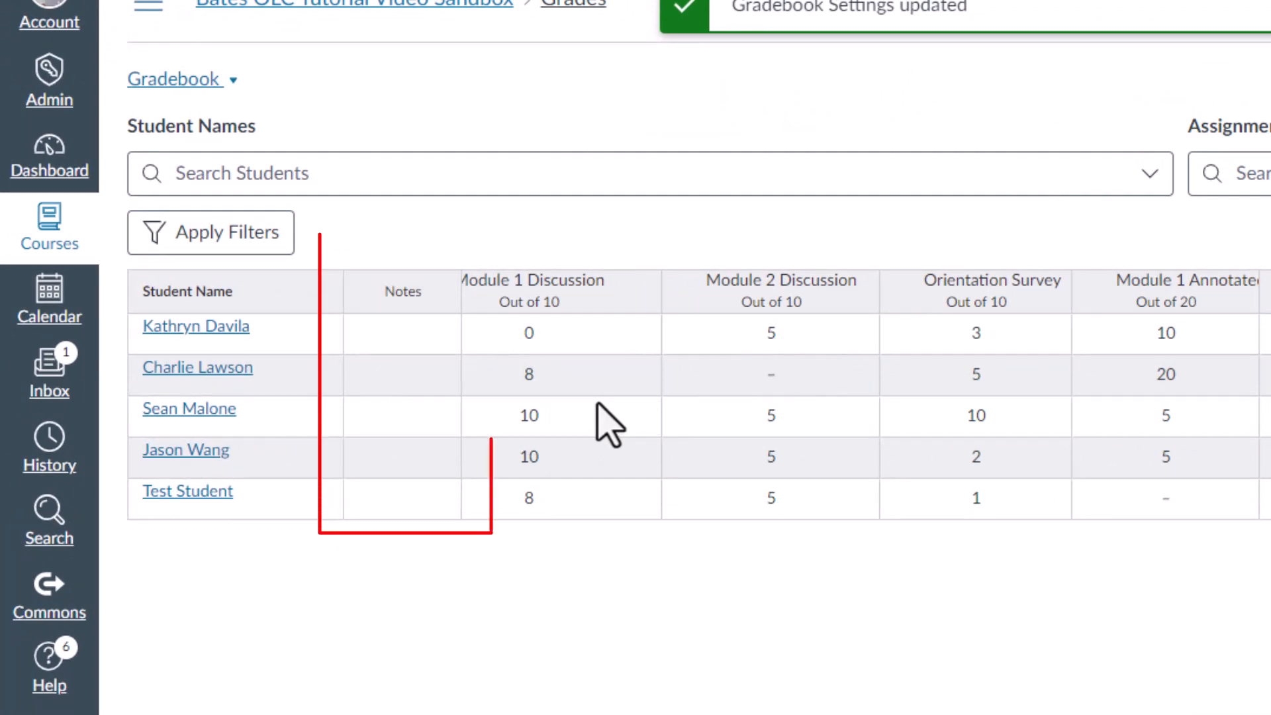
left_click(420, 333)
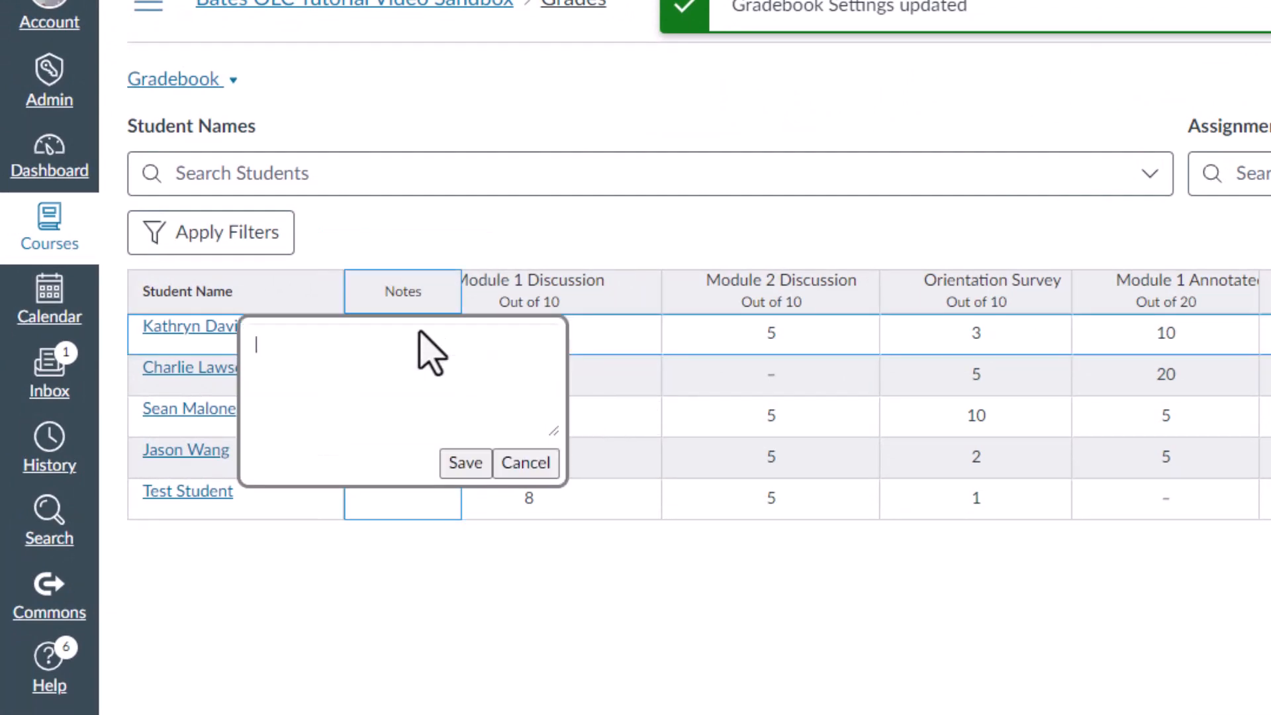
left_click(522, 463)
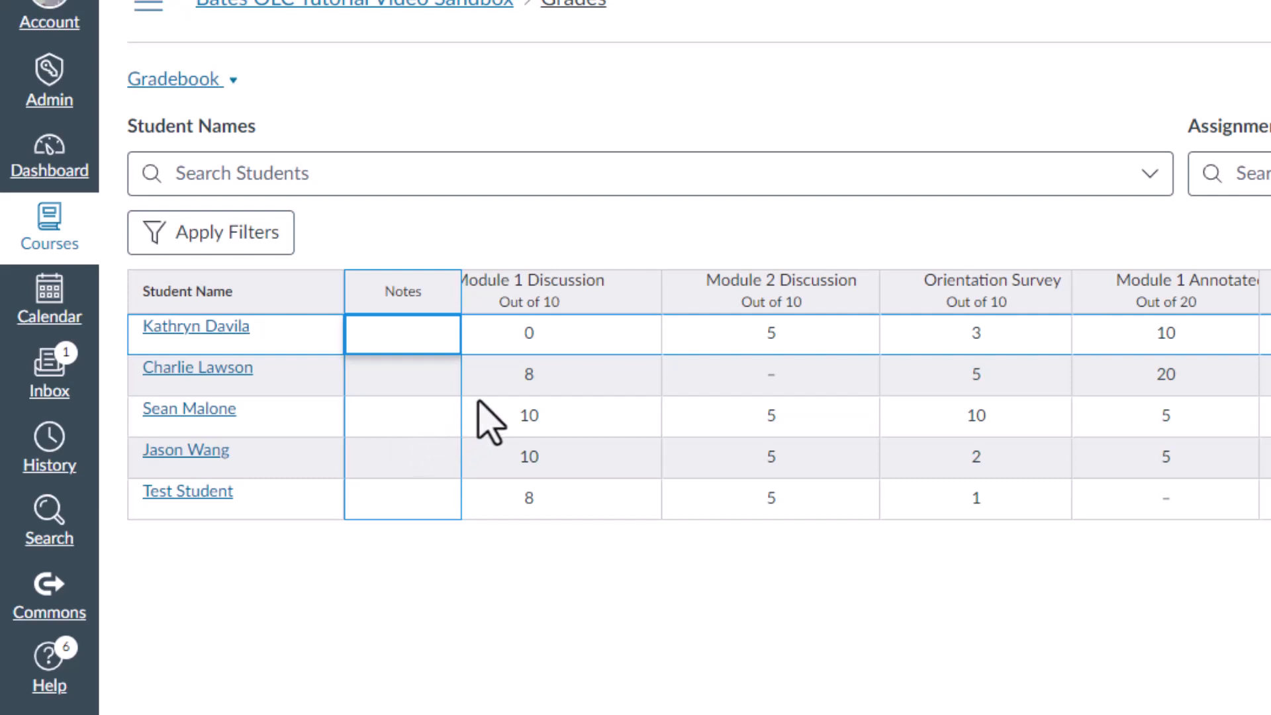
- Save the note "Will not be in class during Nov 11-15, submit other assignment instead" for the second student
left_click(412, 386)
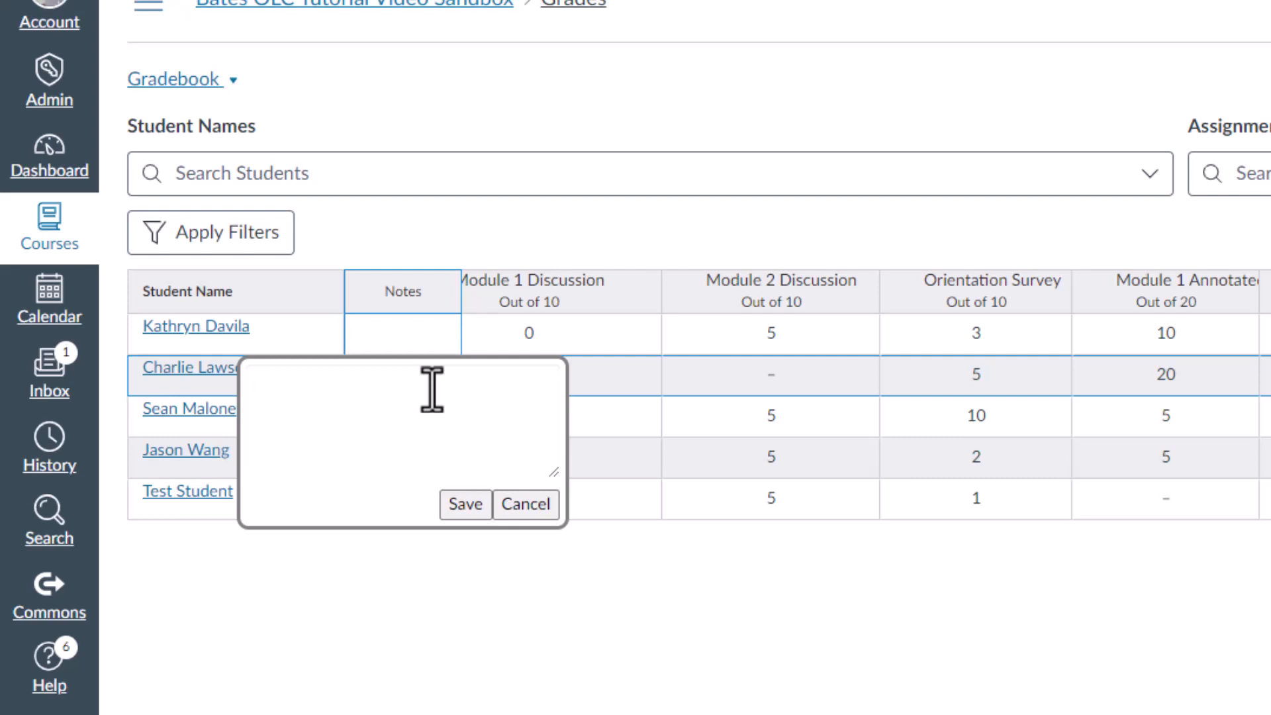
type("Will not be in c")
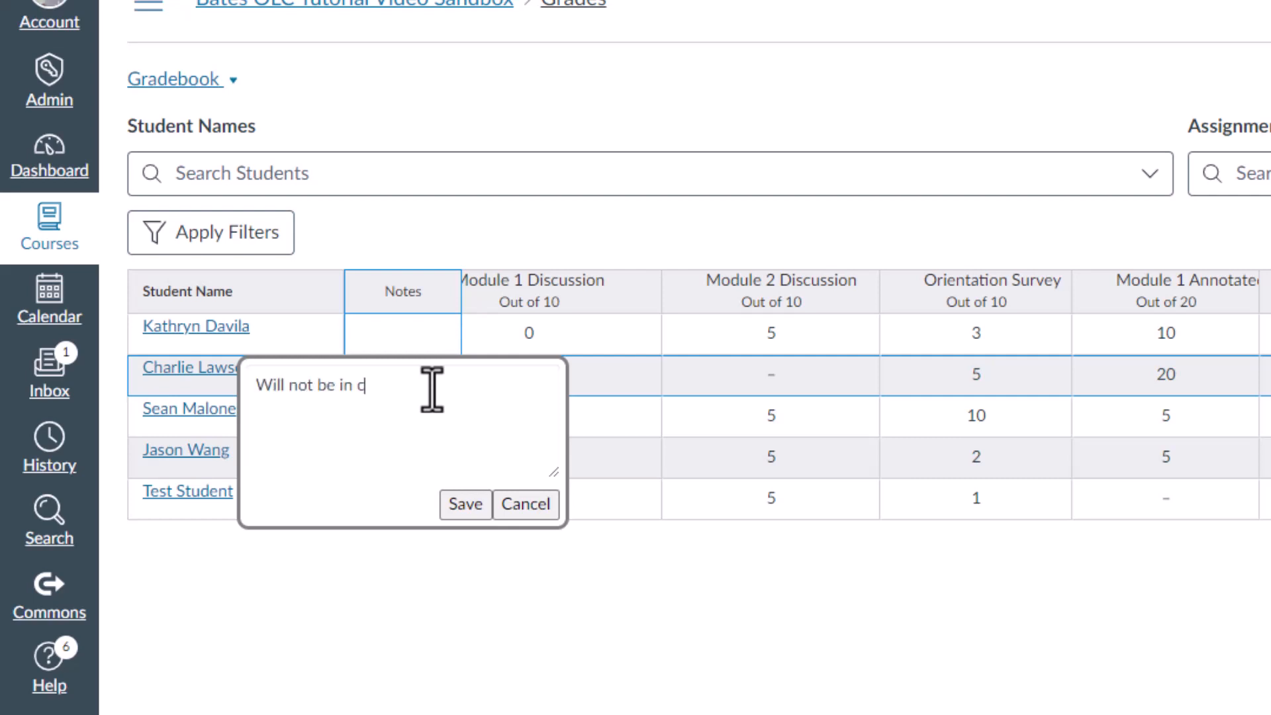
type("lass during Nov 11-15,")
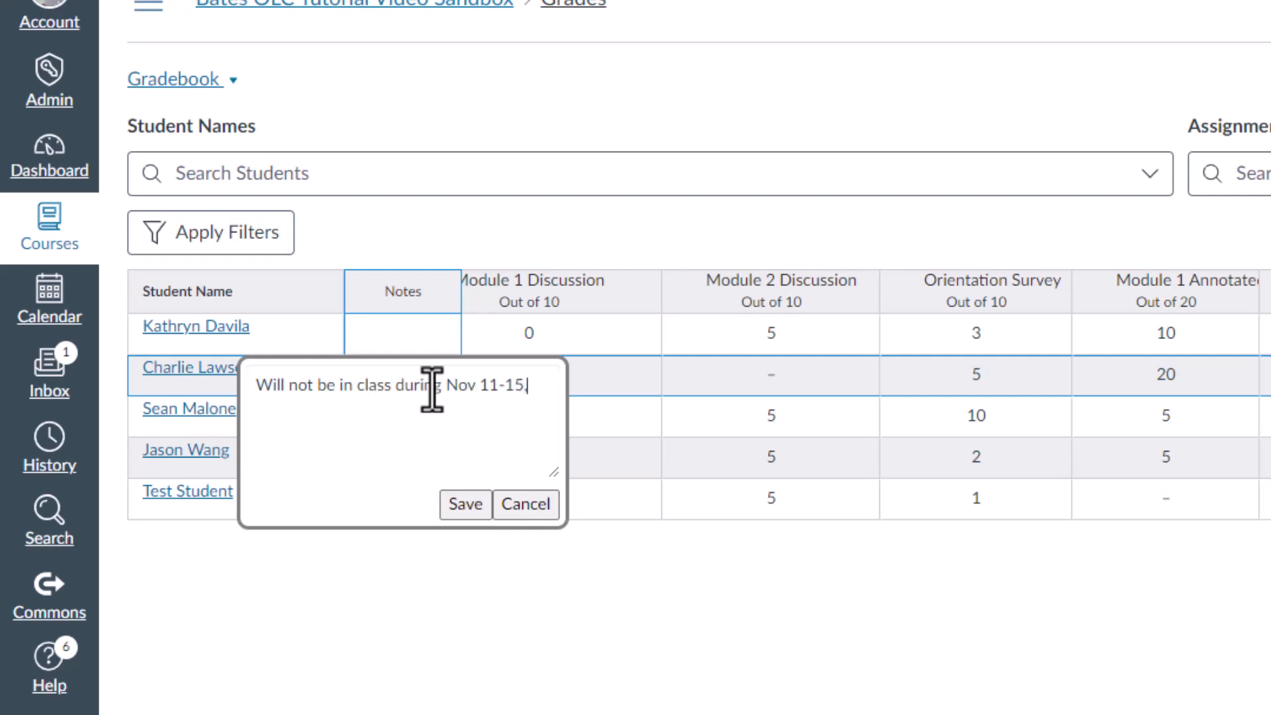
type(" submit other a")
type("ssignment instea")
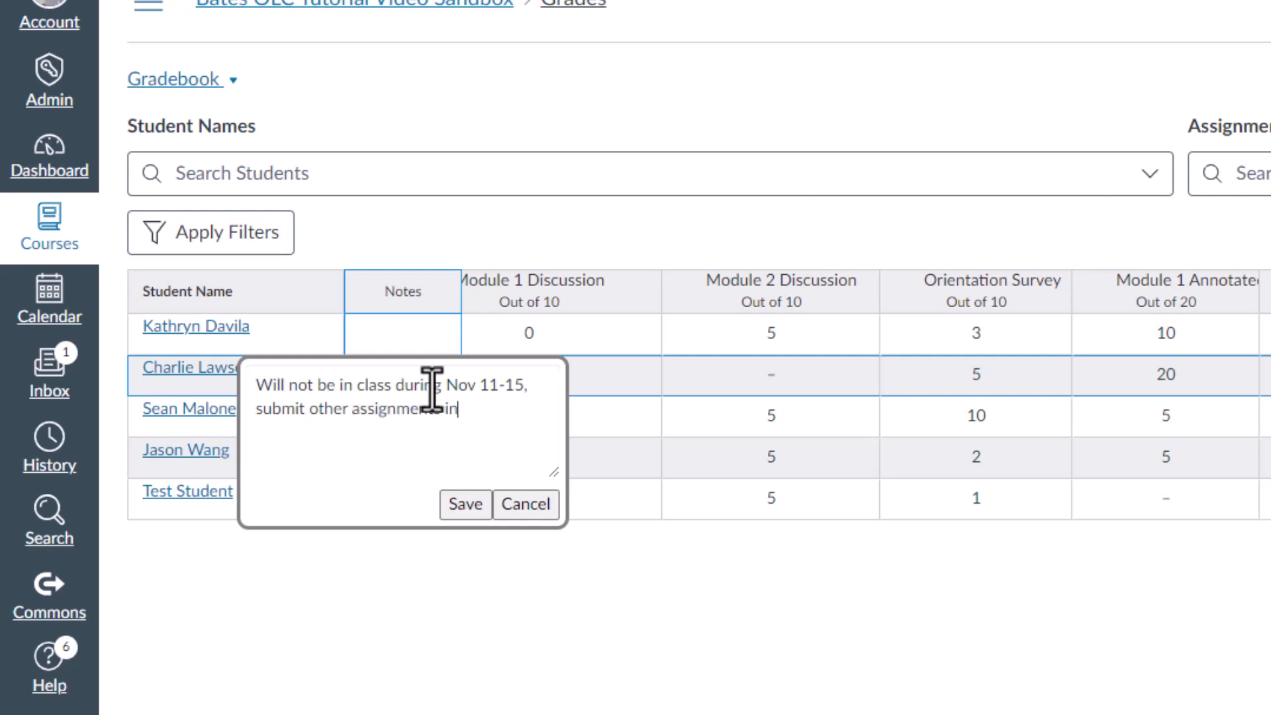
type("d")
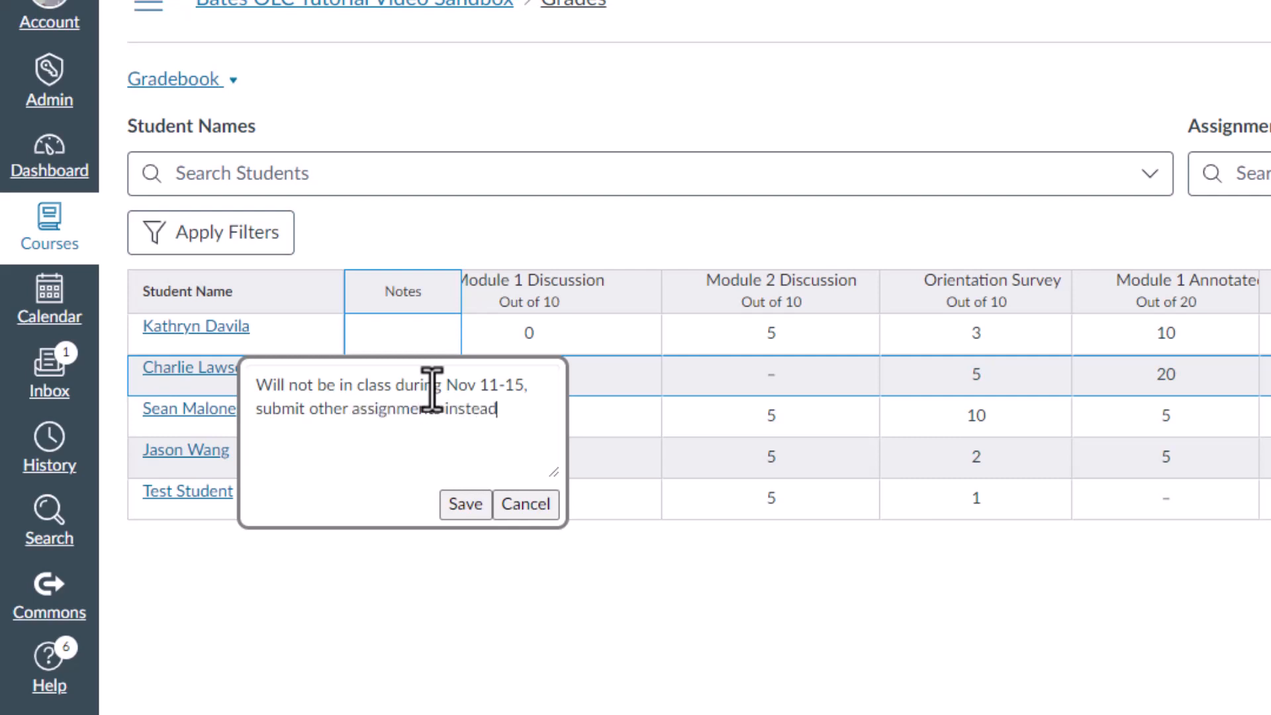
left_click(466, 504)
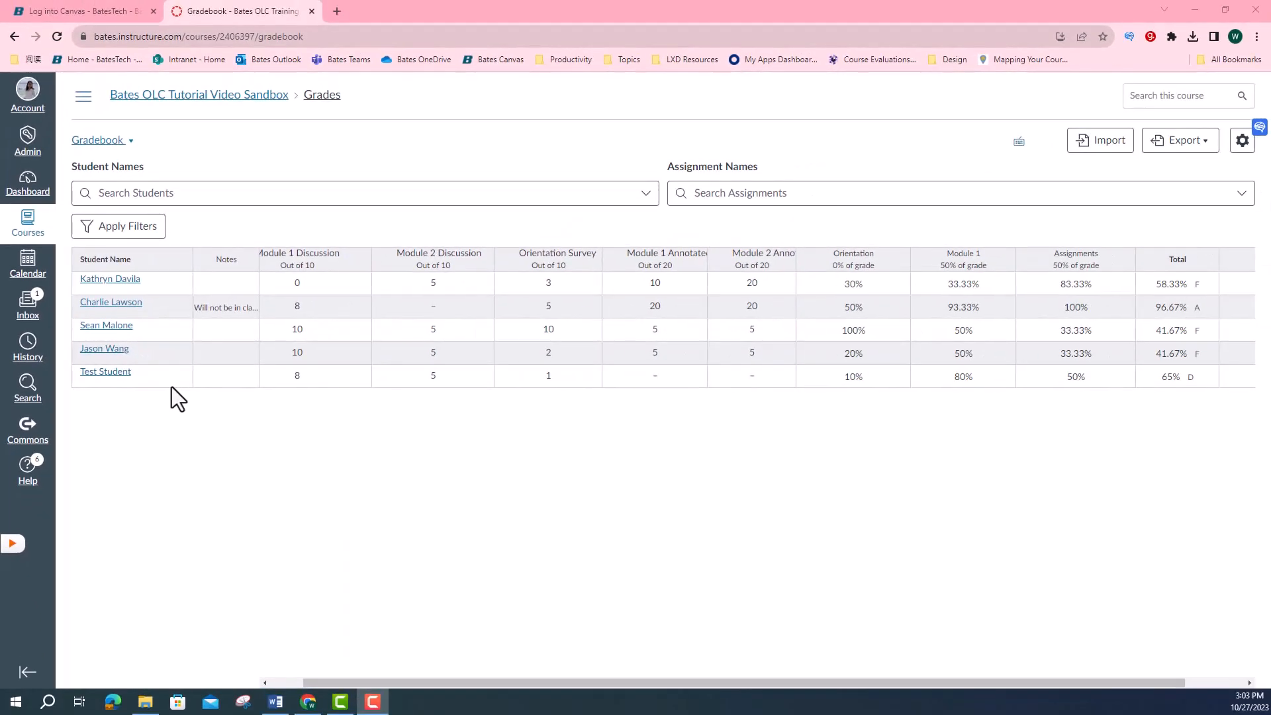
- Delete the Test Student's enrollment from the Bates OLC Professional Development Series section in the course settings
left_click(85, 98)
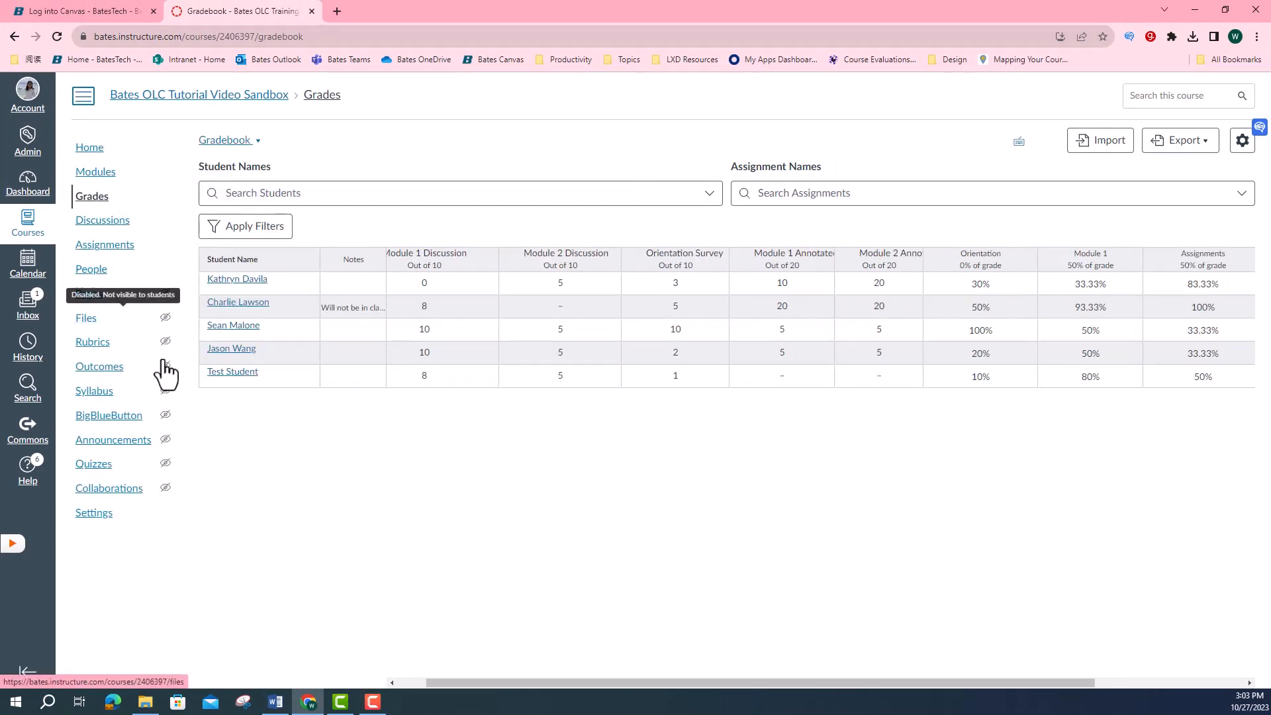
left_click(87, 518)
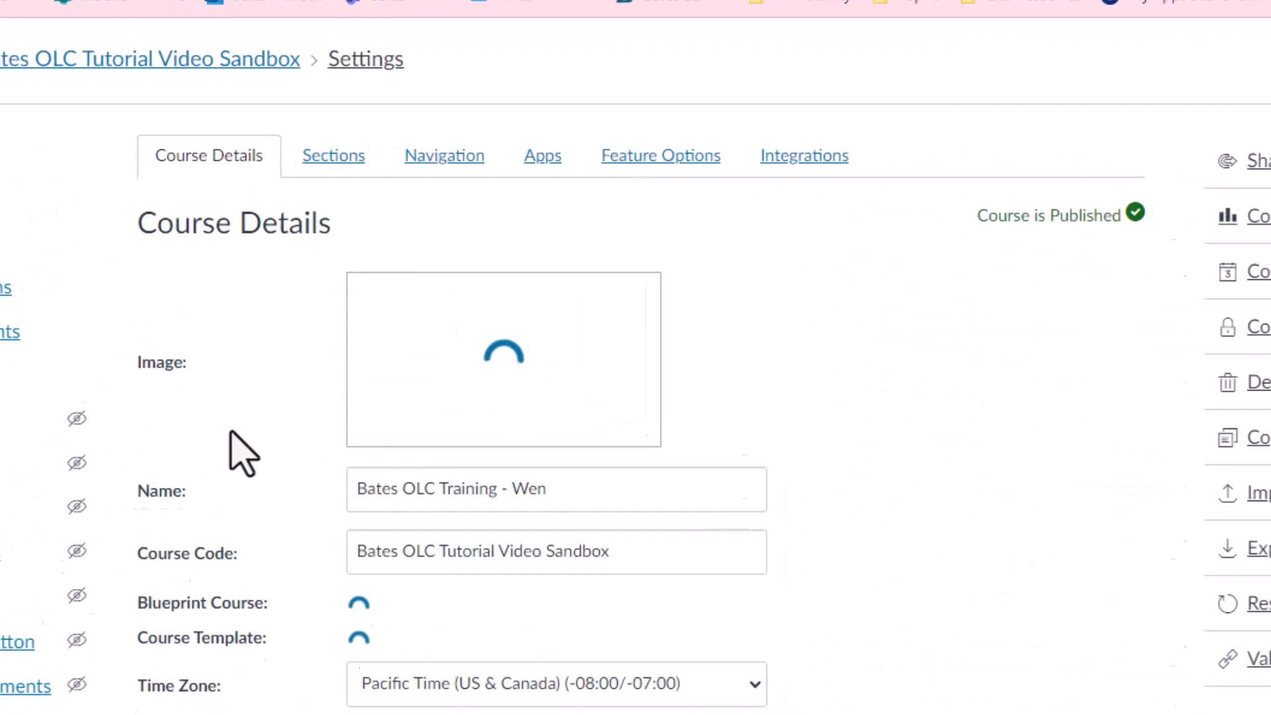
left_click(329, 160)
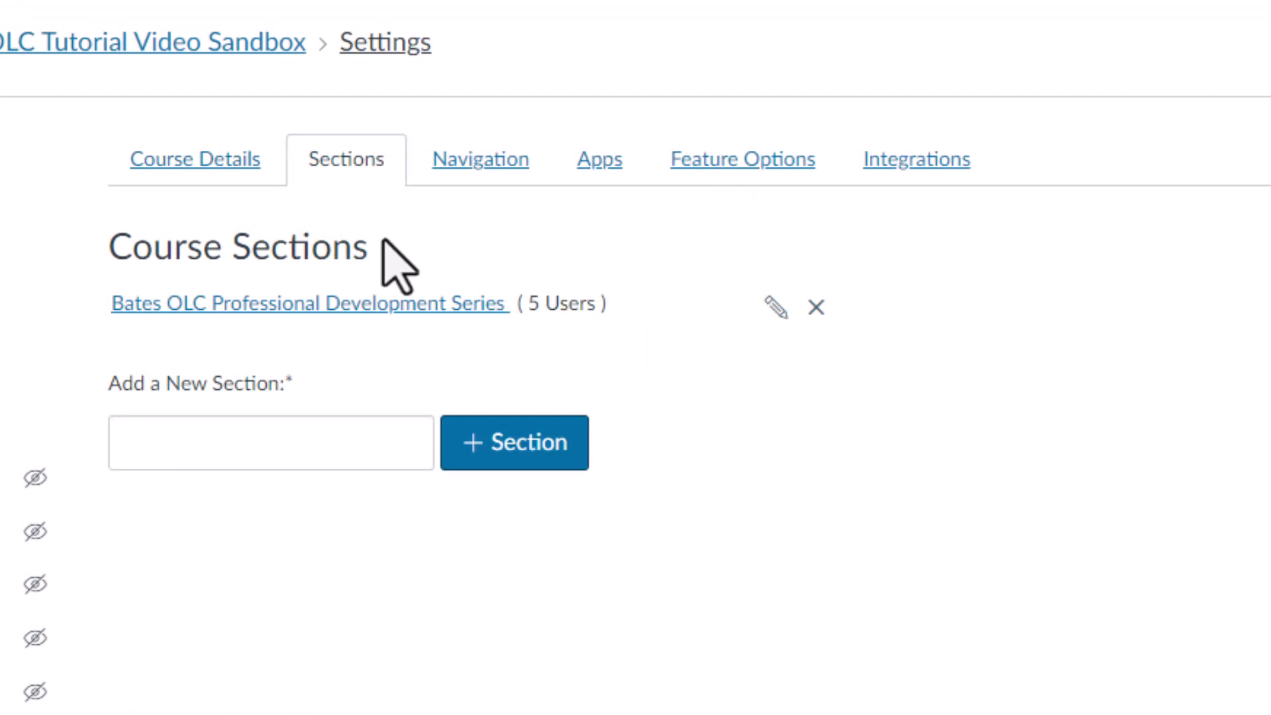
left_click(383, 305)
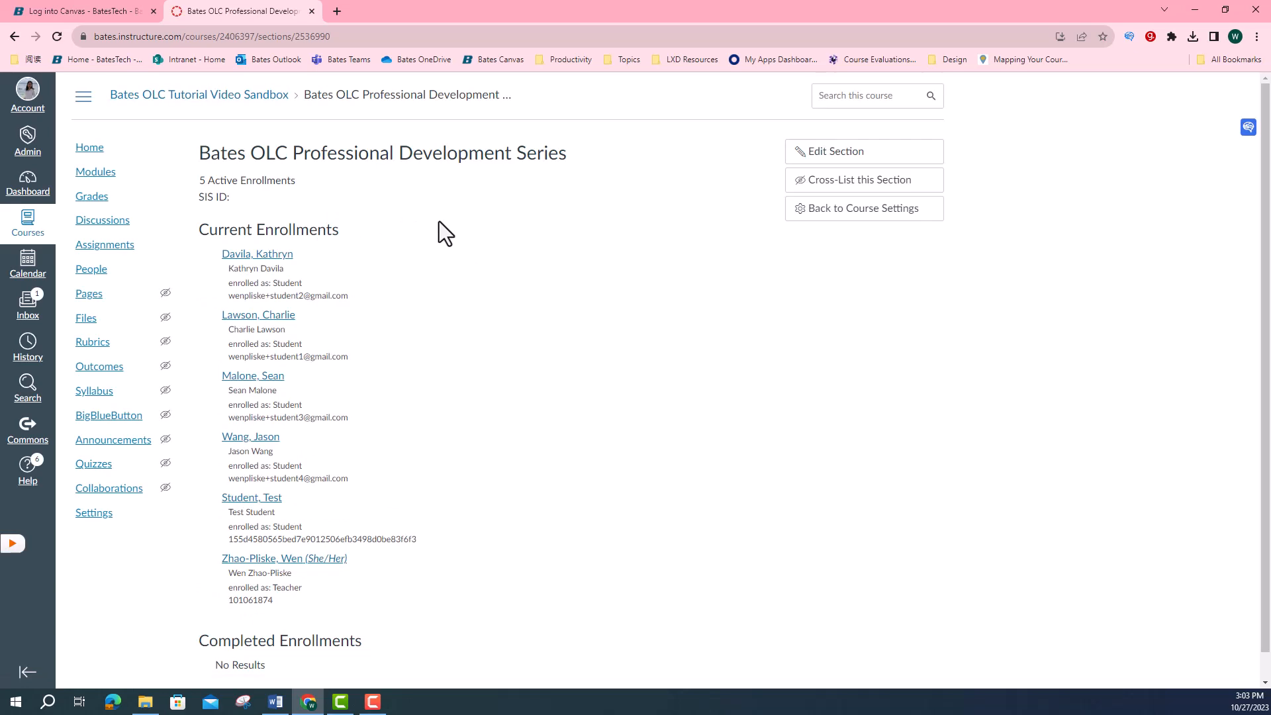
scroll(438, 221, "down", 1)
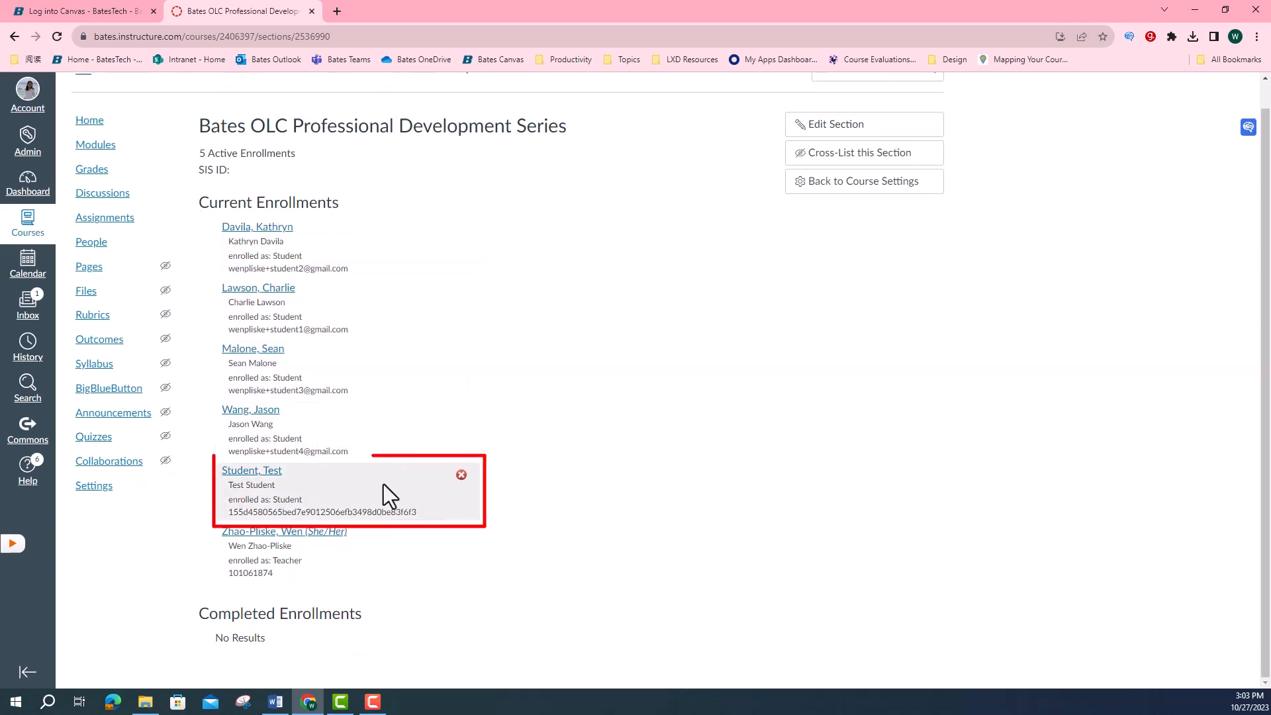
left_click(461, 475)
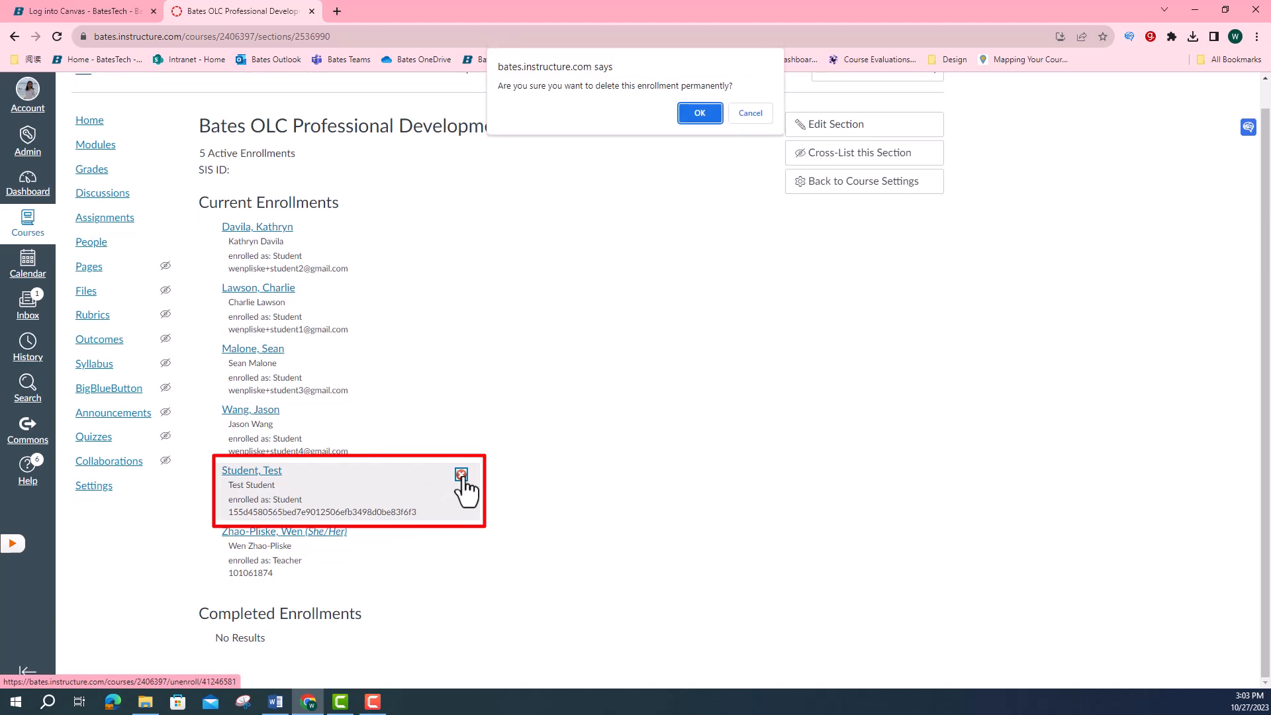
left_click(698, 108)
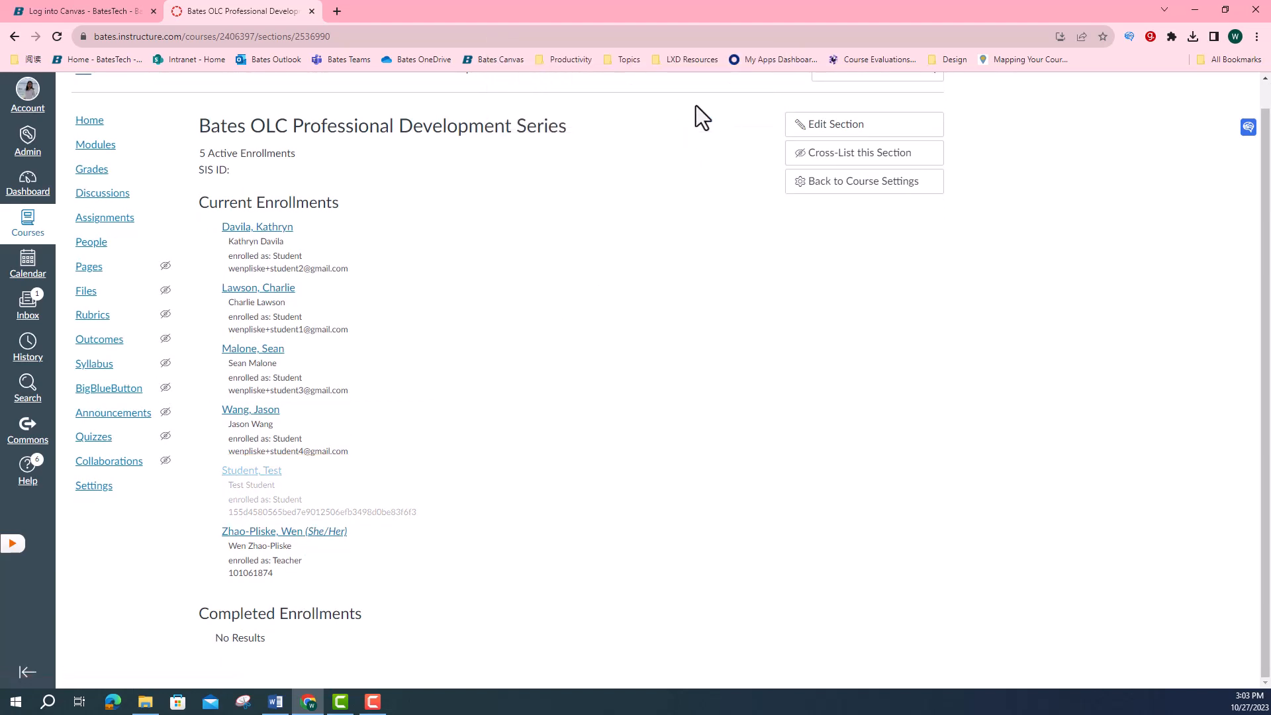